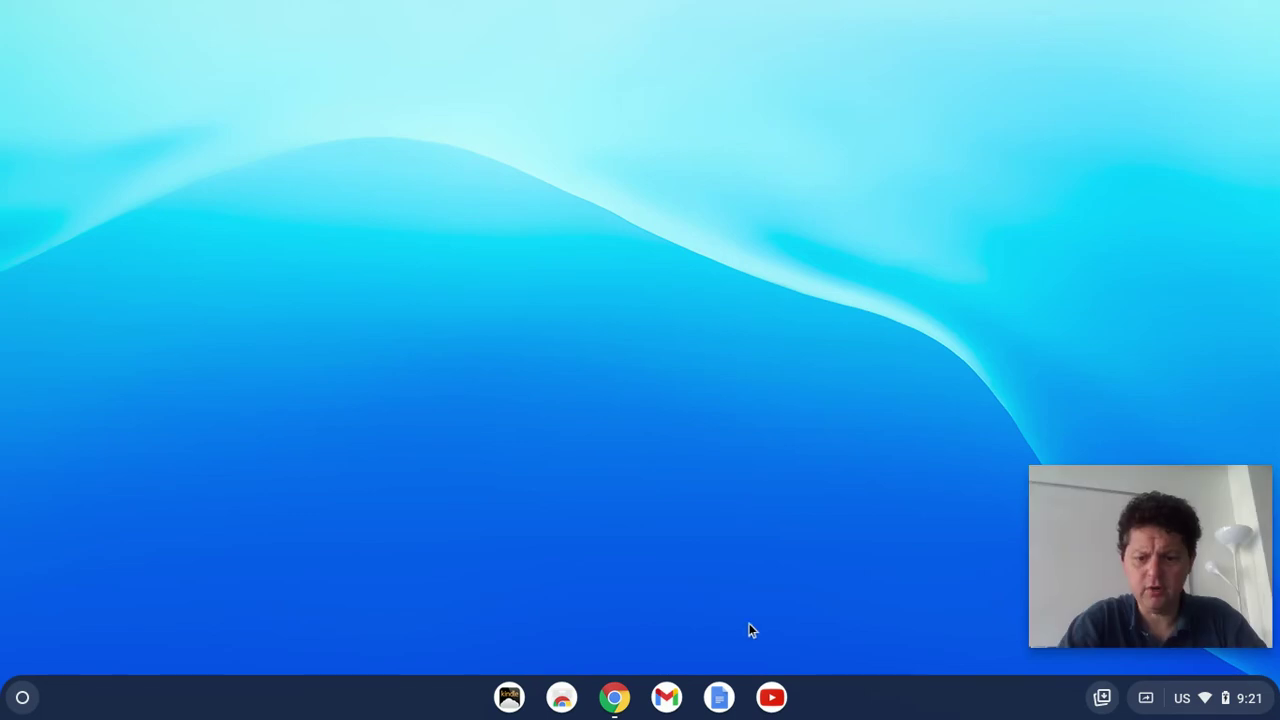
Step: Open the Carbon Footprint presentation and view its title slide and its Your Assignment slide
{"action": "left_click", "coordinate": [612, 699]}
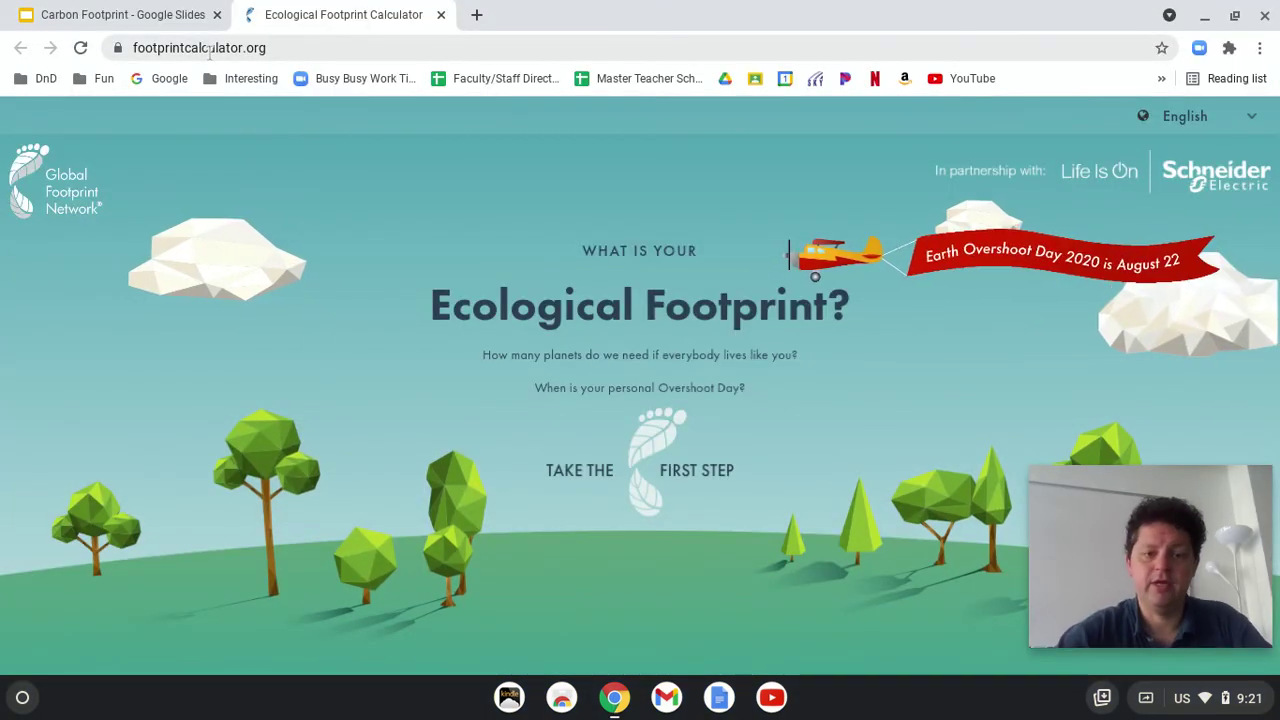
{"action": "left_click", "coordinate": [137, 12]}
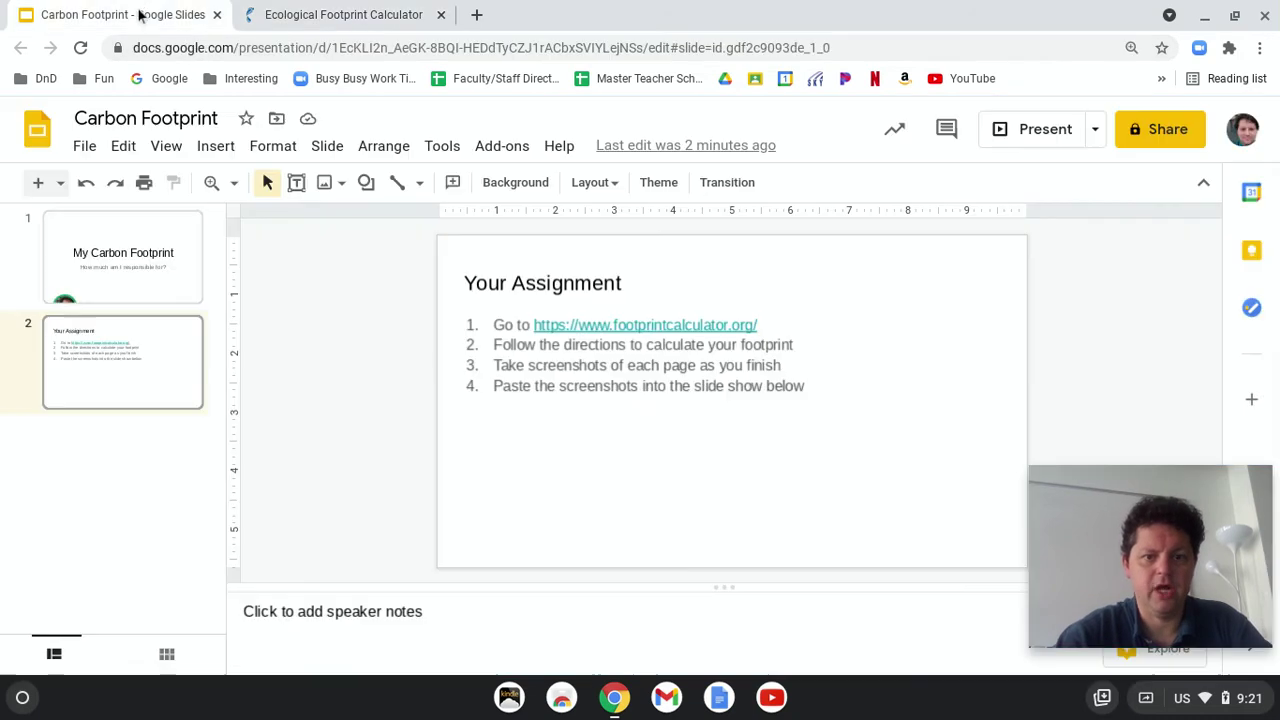
{"action": "left_click", "coordinate": [124, 275]}
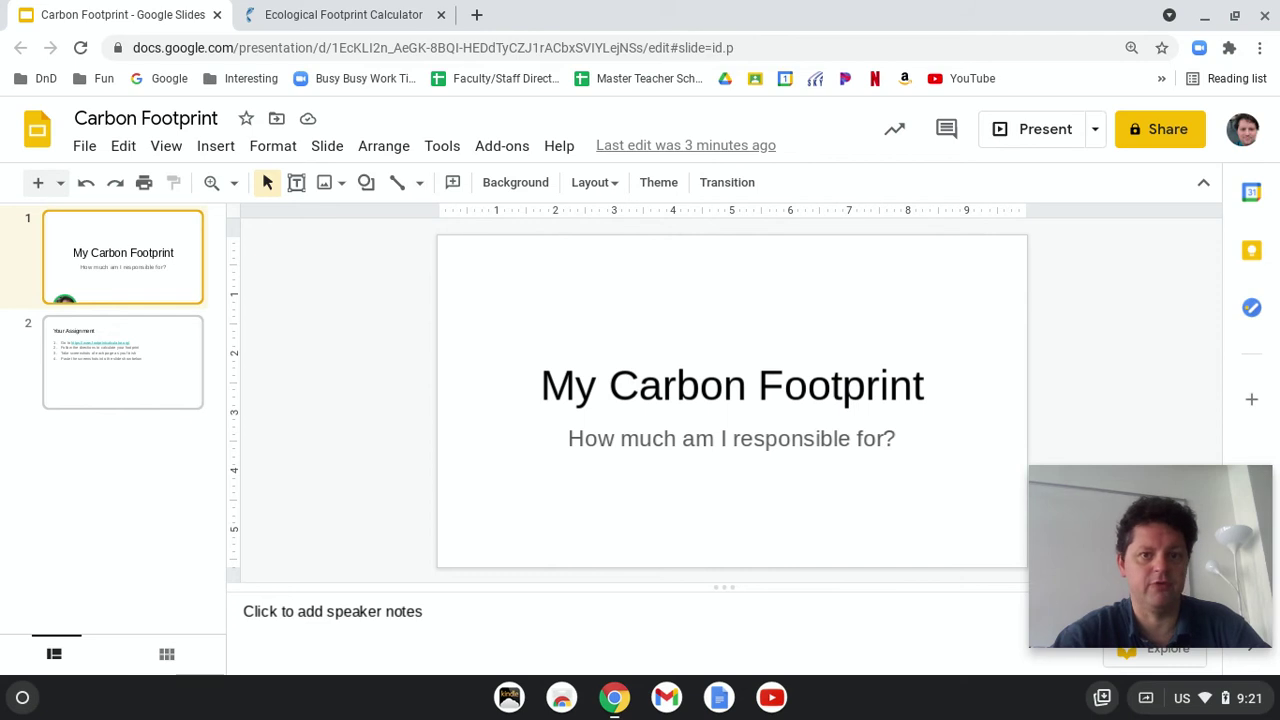
{"action": "left_click", "coordinate": [147, 384]}
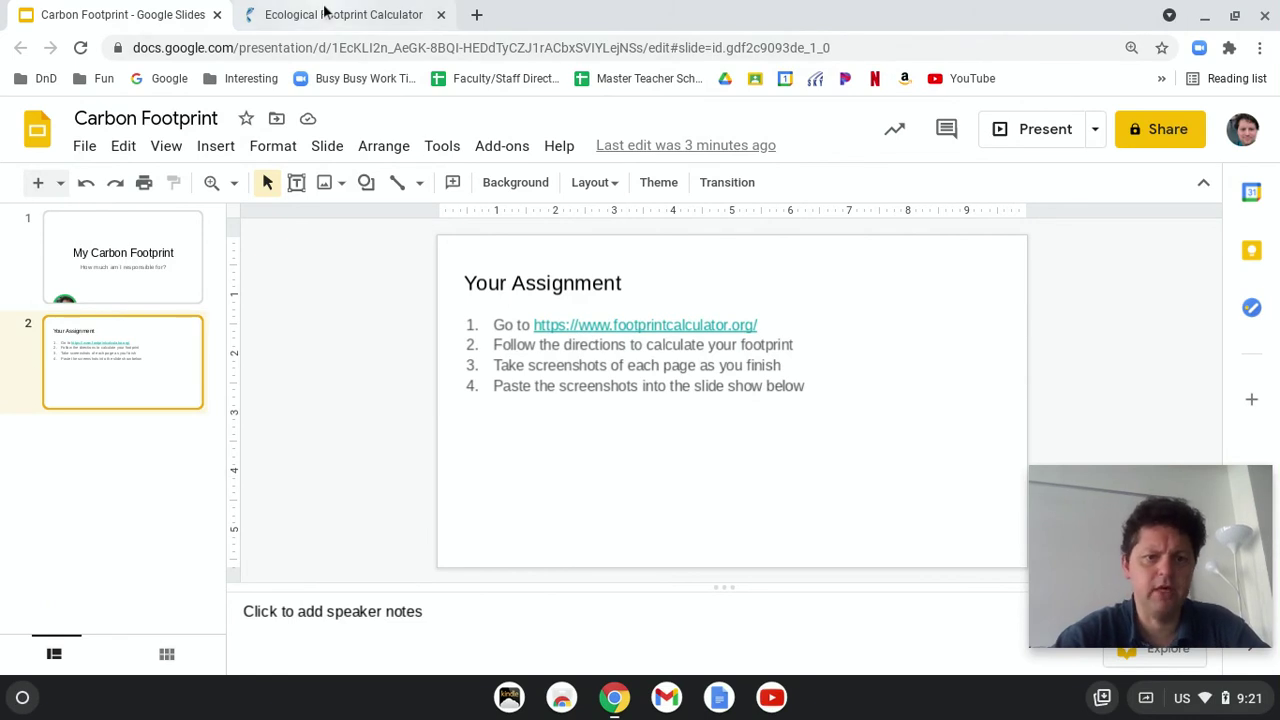
{"action": "left_click", "coordinate": [400, 14]}
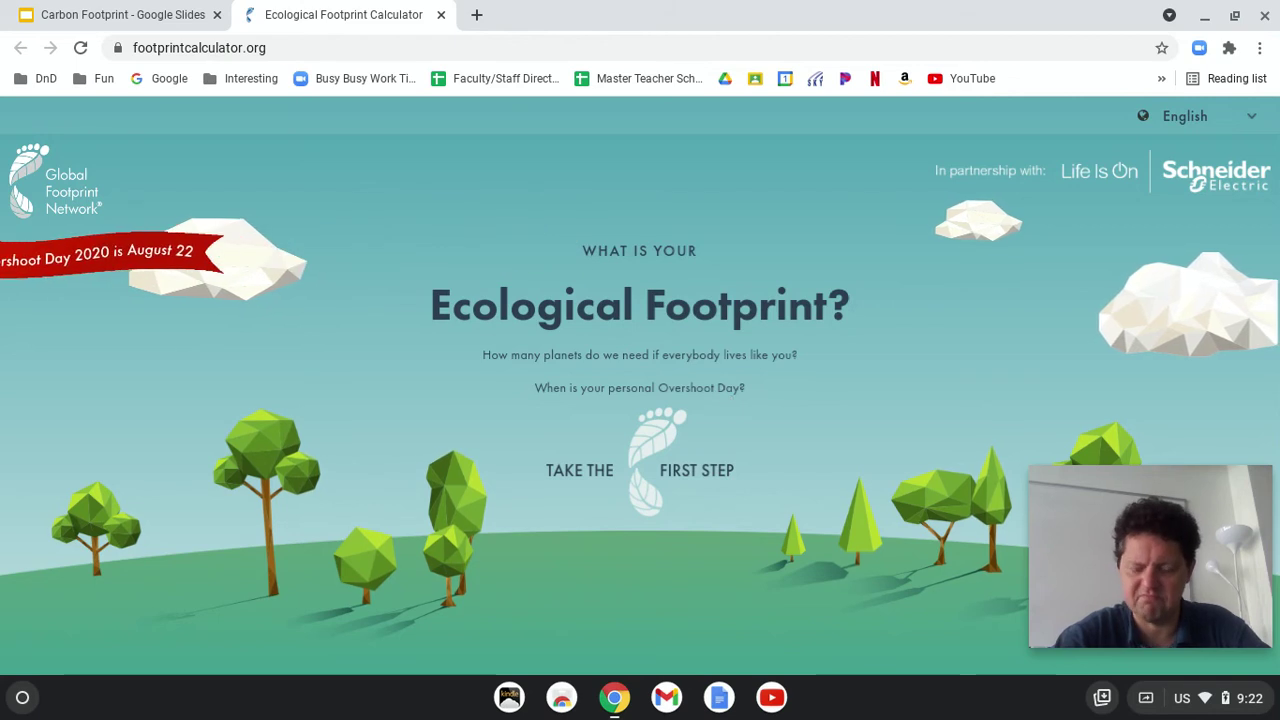
Step: Start the footprint quiz and answer animal-based products with Very often (meat daily)
{"action": "left_click", "coordinate": [647, 479]}
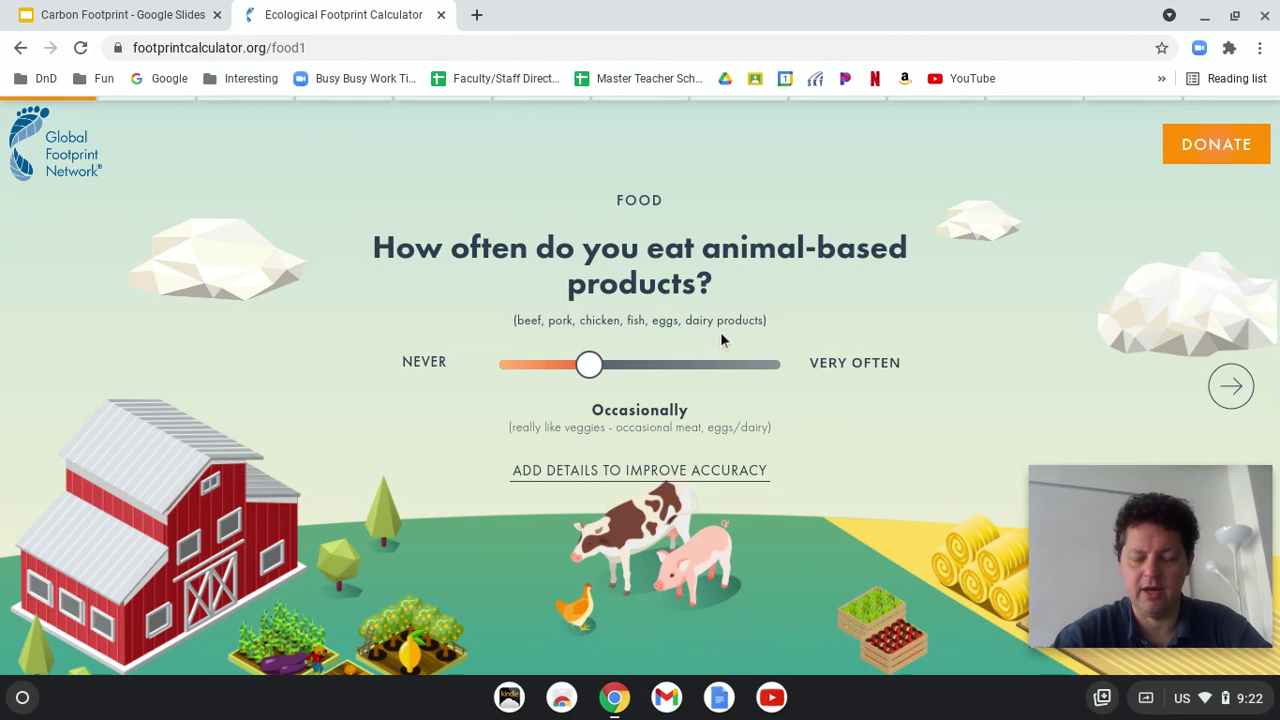
{"action": "left_click_drag", "start_coordinate": [588, 368], "coordinate": [767, 374]}
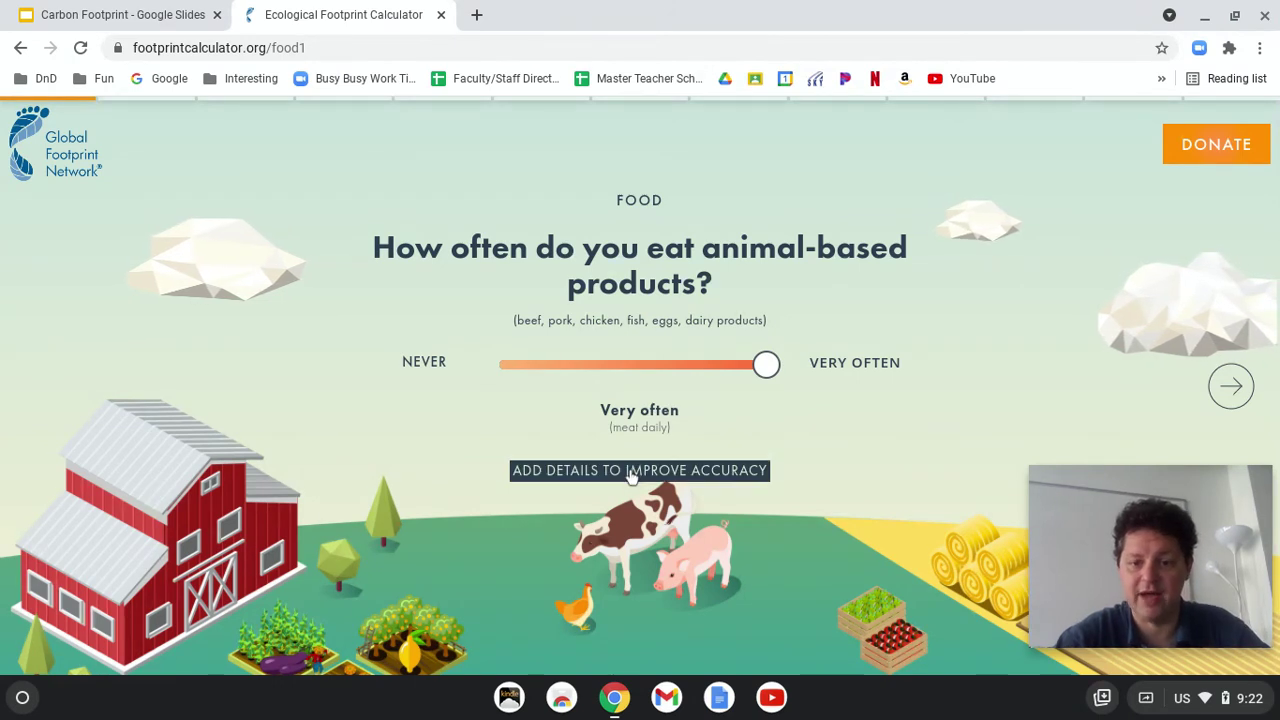
Step: Set beef and pork to Occasionally, poultry Often, fish Never, and dairy Very Often
{"action": "left_click", "coordinate": [630, 471]}
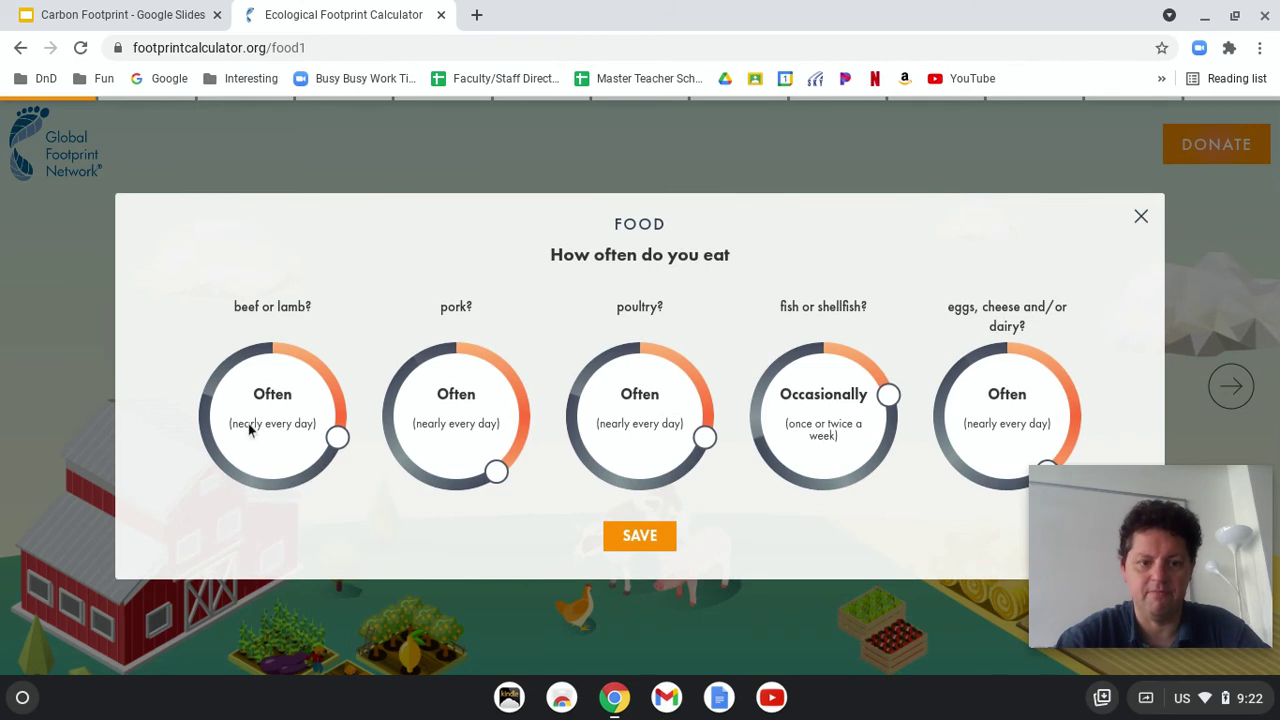
{"action": "left_click_drag", "start_coordinate": [334, 437], "coordinate": [340, 402]}
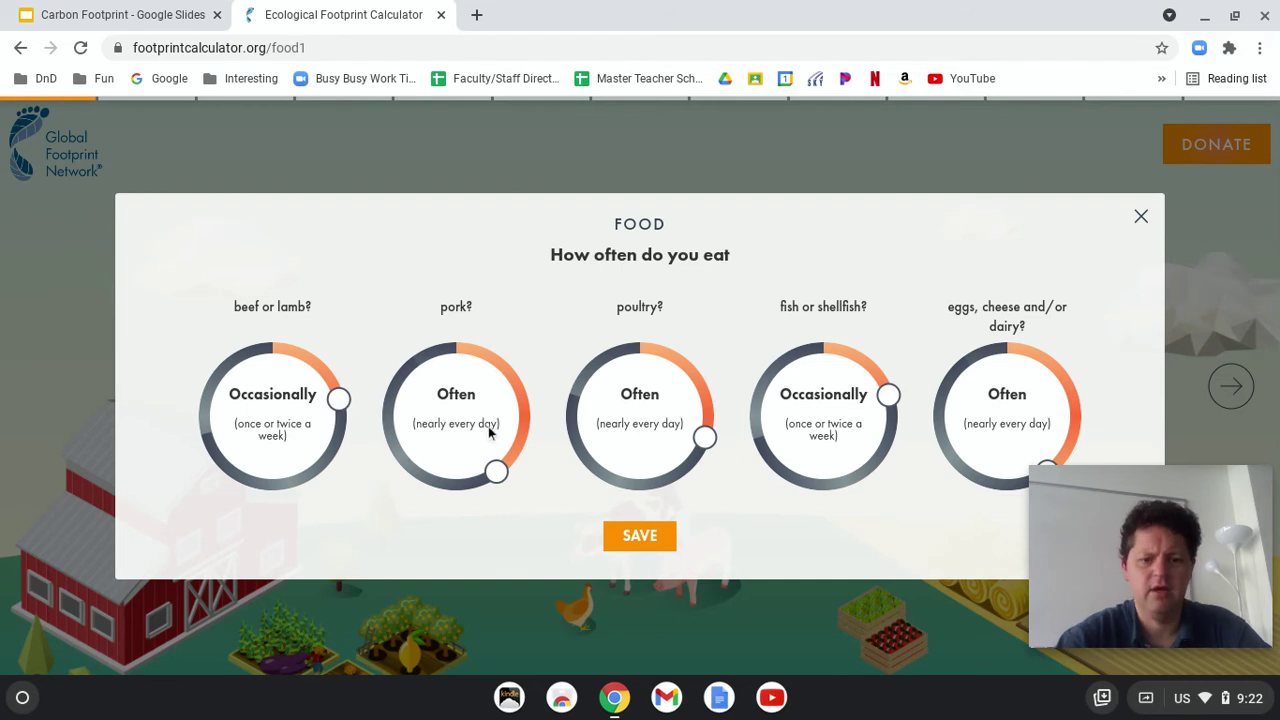
{"action": "left_click_drag", "start_coordinate": [494, 471], "coordinate": [463, 357]}
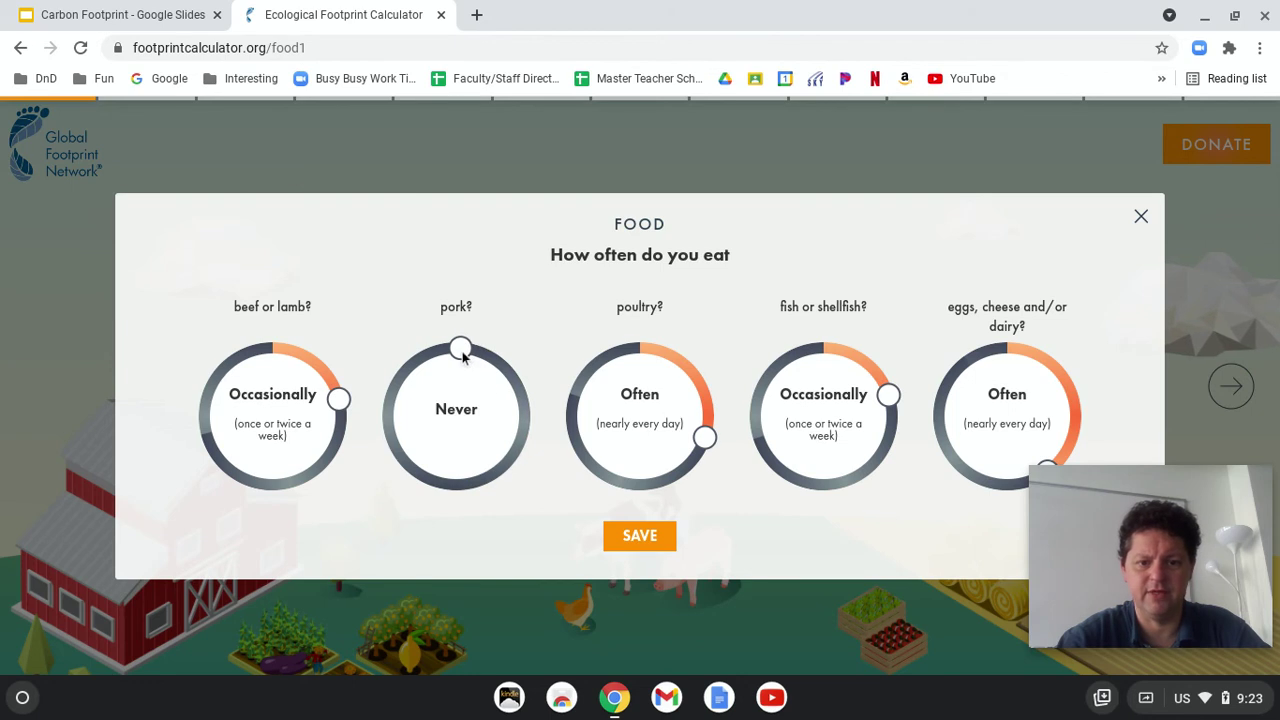
{"action": "left_click_drag", "start_coordinate": [706, 436], "coordinate": [590, 455]}
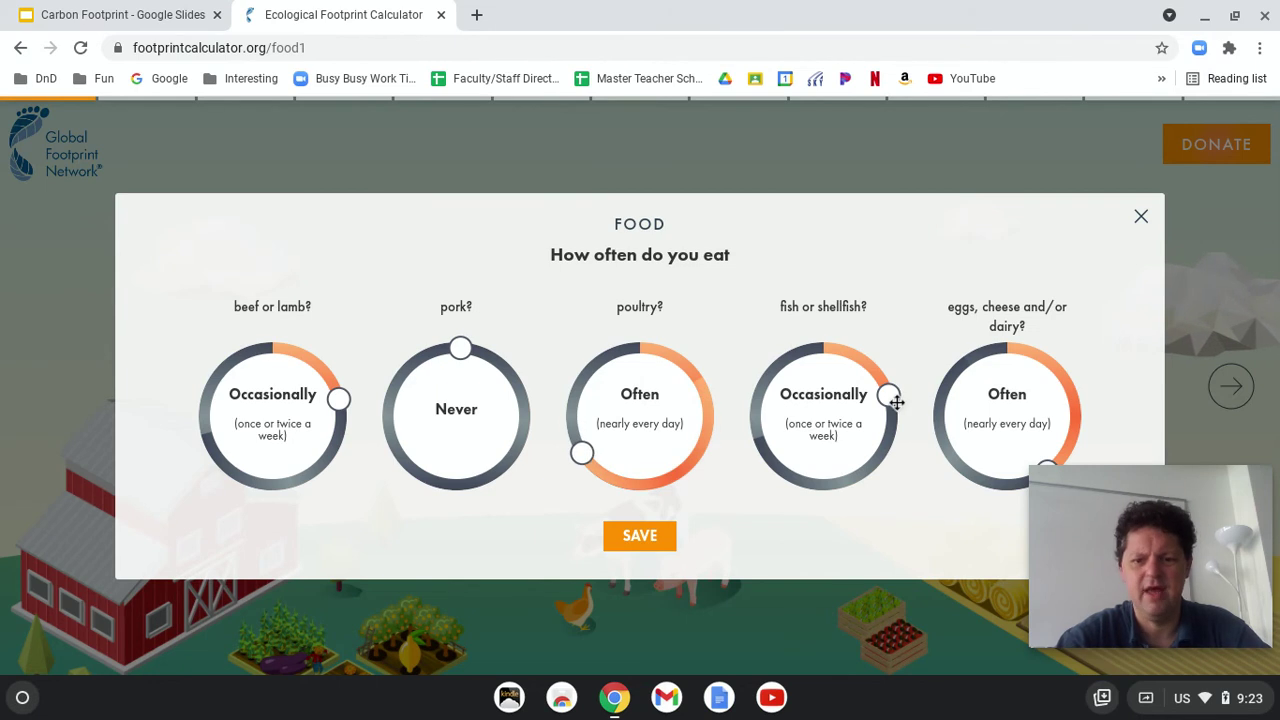
{"action": "left_click_drag", "start_coordinate": [888, 396], "coordinate": [829, 357]}
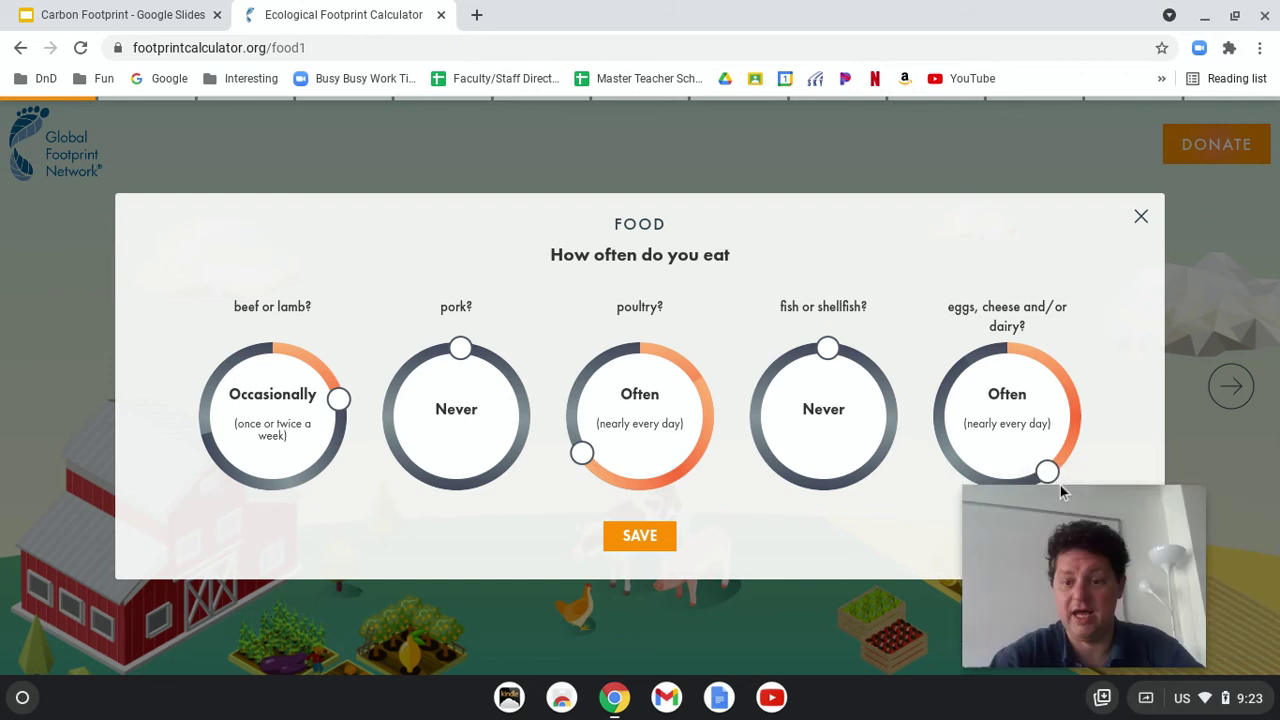
{"action": "left_click_drag", "start_coordinate": [1046, 474], "coordinate": [1004, 326]}
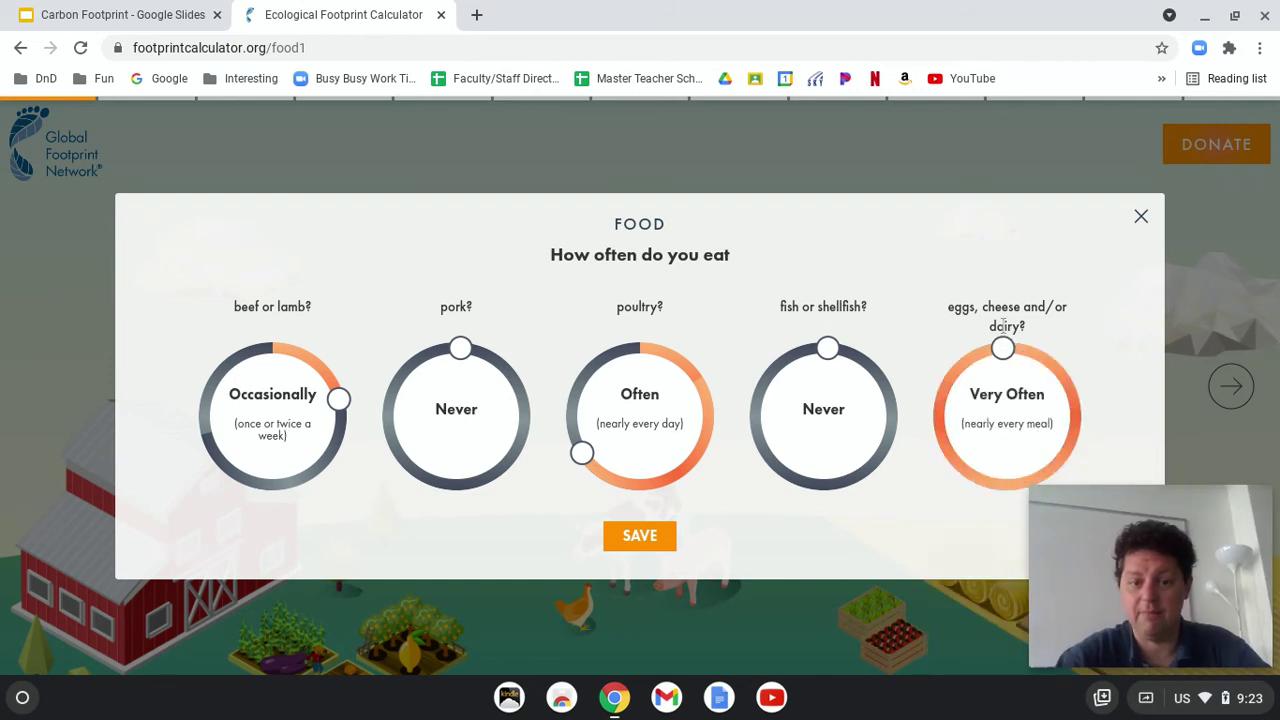
{"action": "left_click_drag", "start_coordinate": [466, 342], "coordinate": [511, 396]}
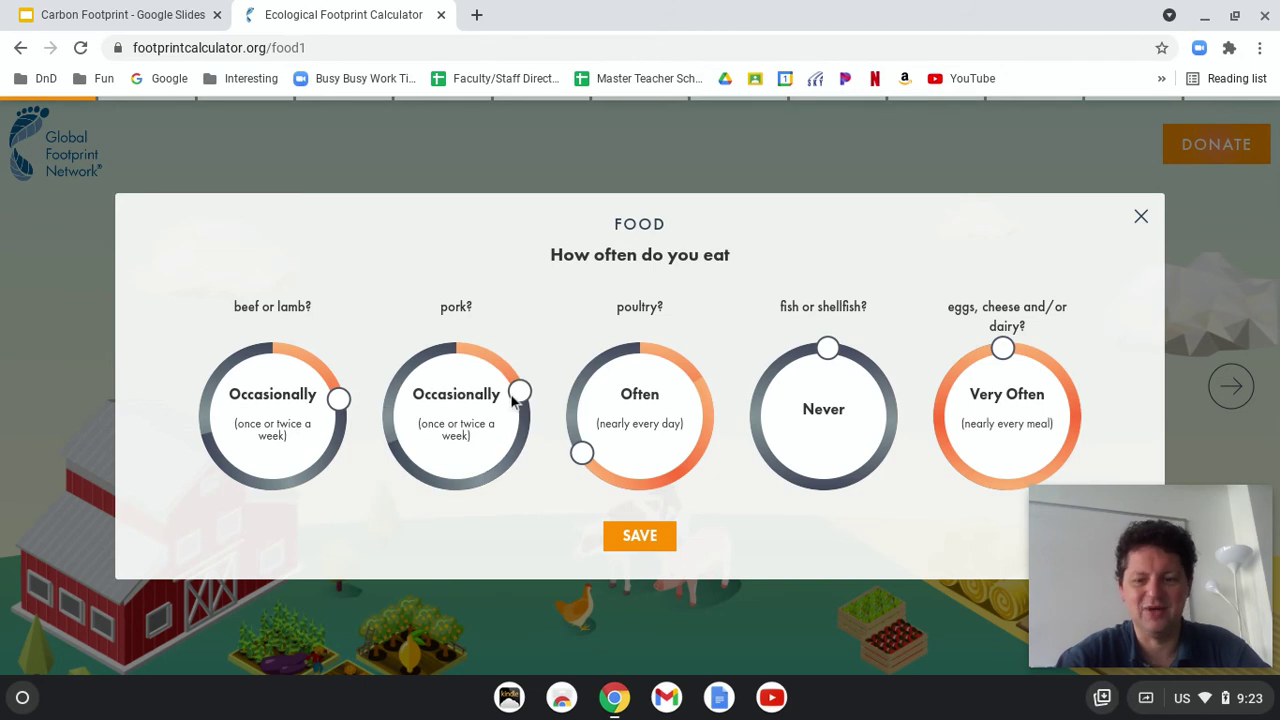
Step: Save the detailed food answers, reopen them and capture a screenshot
{"action": "left_click", "coordinate": [640, 537]}
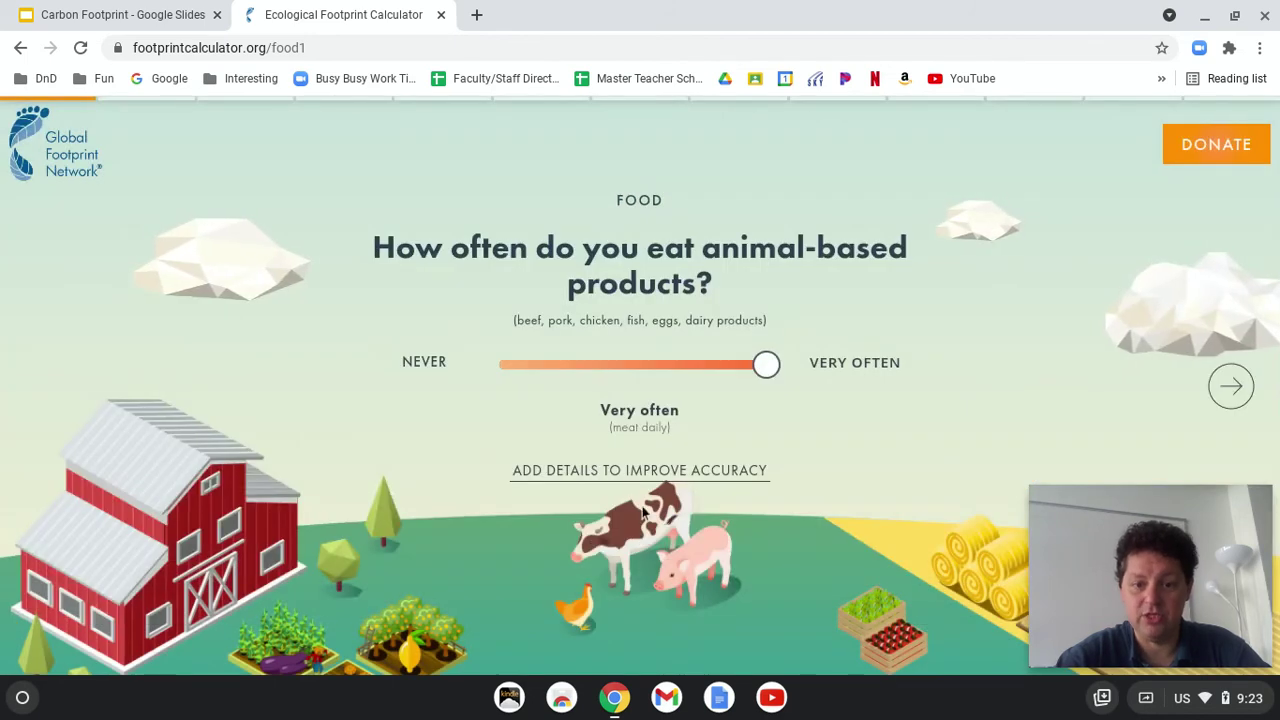
{"action": "left_click", "coordinate": [640, 470]}
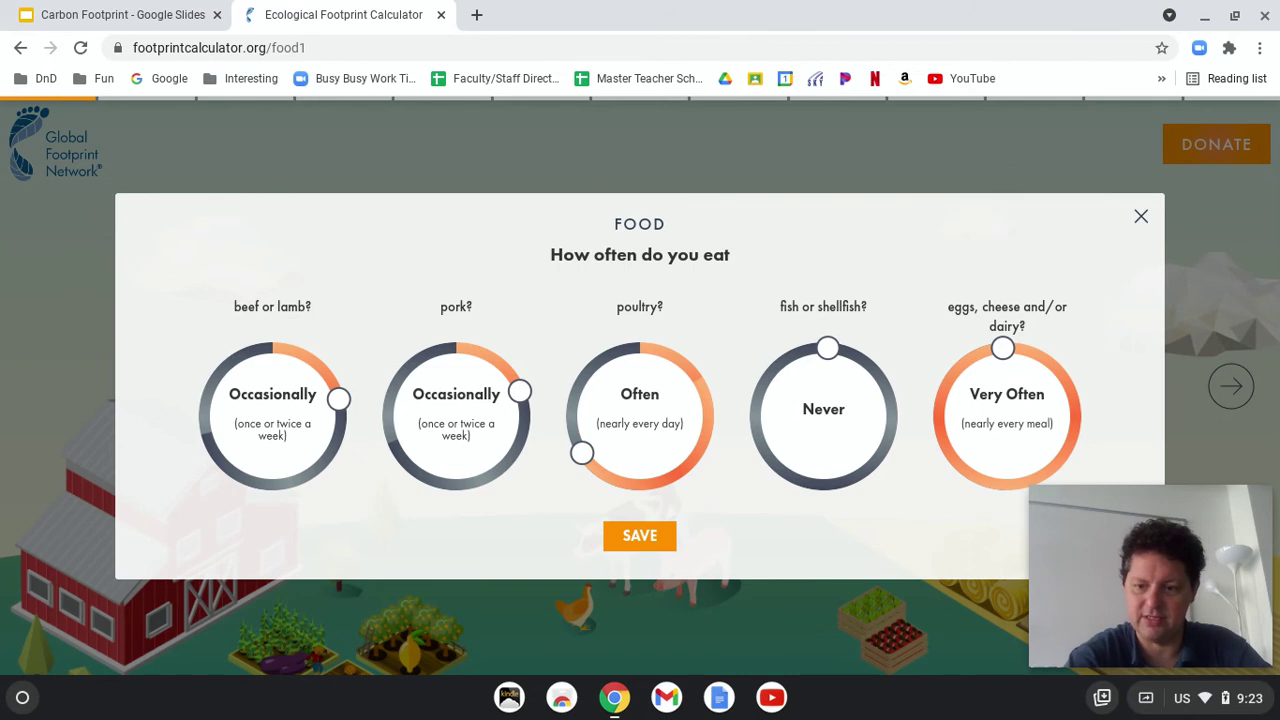
{"action": "key", "text": "ctrl+F5"}
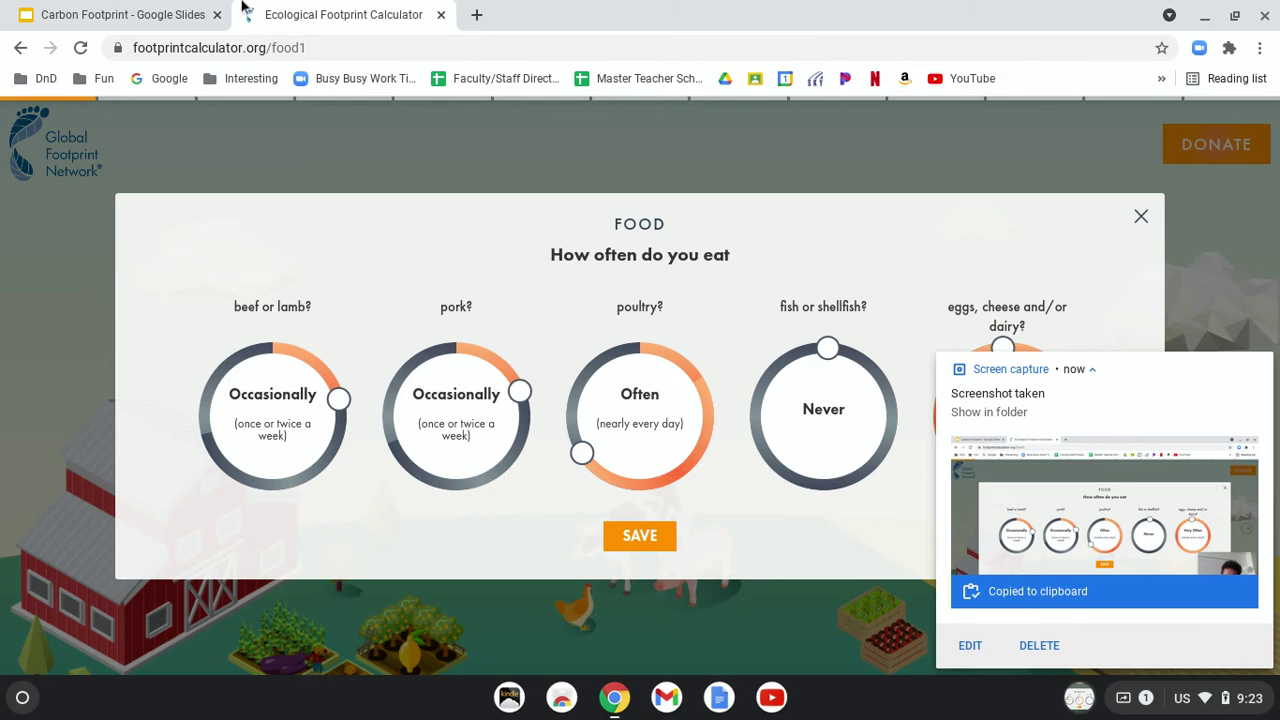
Step: Add a third slide and paste the food-answers screenshot onto it
{"action": "left_click", "coordinate": [125, 12]}
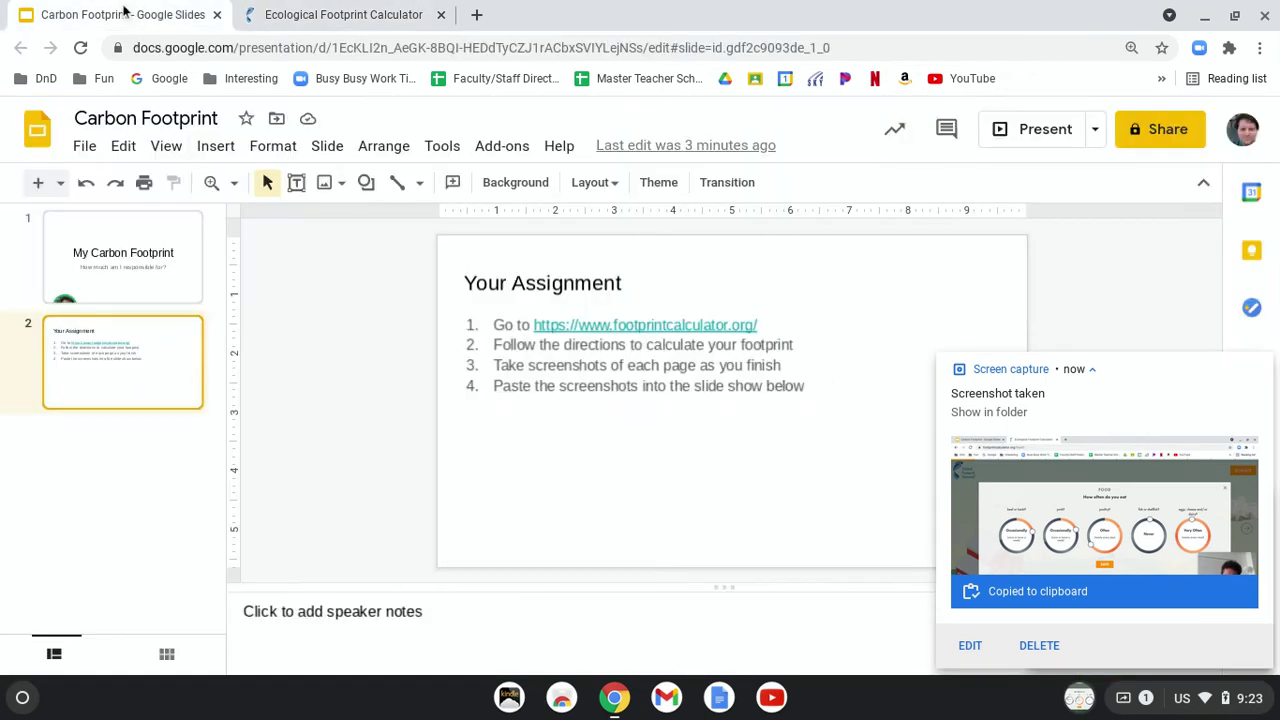
{"action": "left_click", "coordinate": [37, 184]}
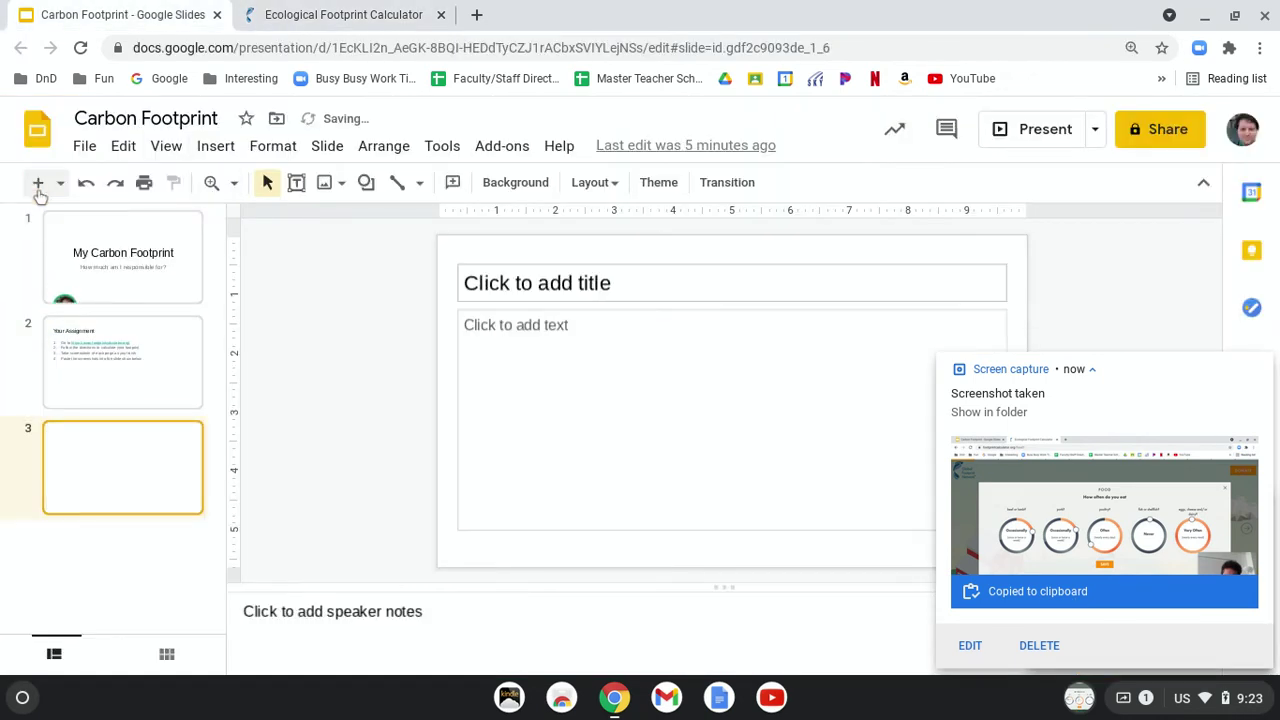
{"action": "left_click", "coordinate": [454, 458]}
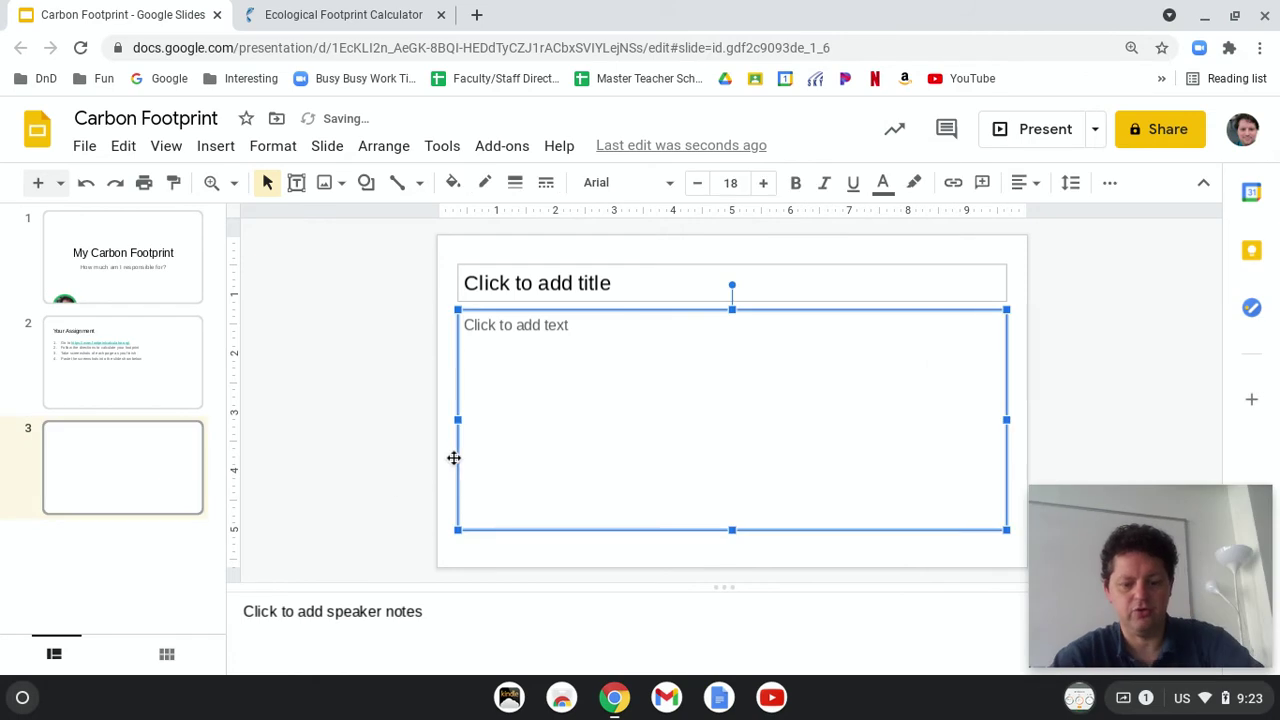
{"action": "key", "text": "ctrl+v"}
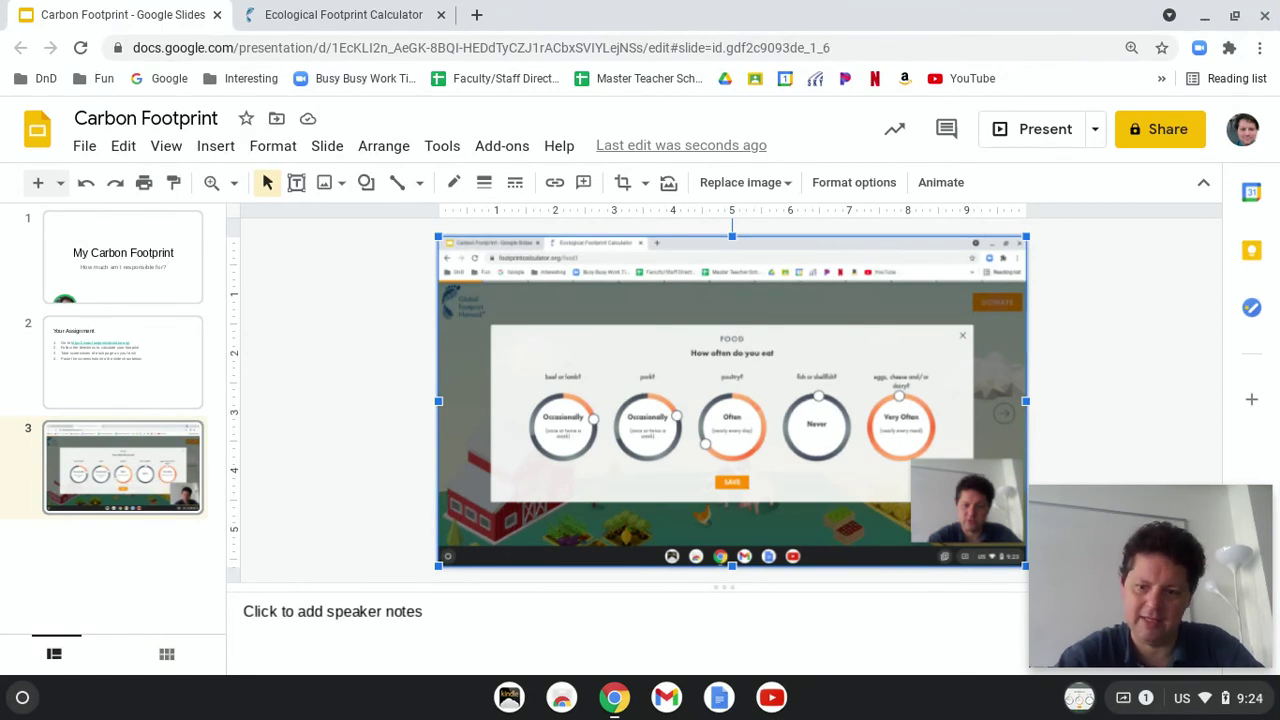
Step: Go to the next food question and save details of 40% fresh unpackaged and 34% locally grown
{"action": "left_click", "coordinate": [315, 20]}
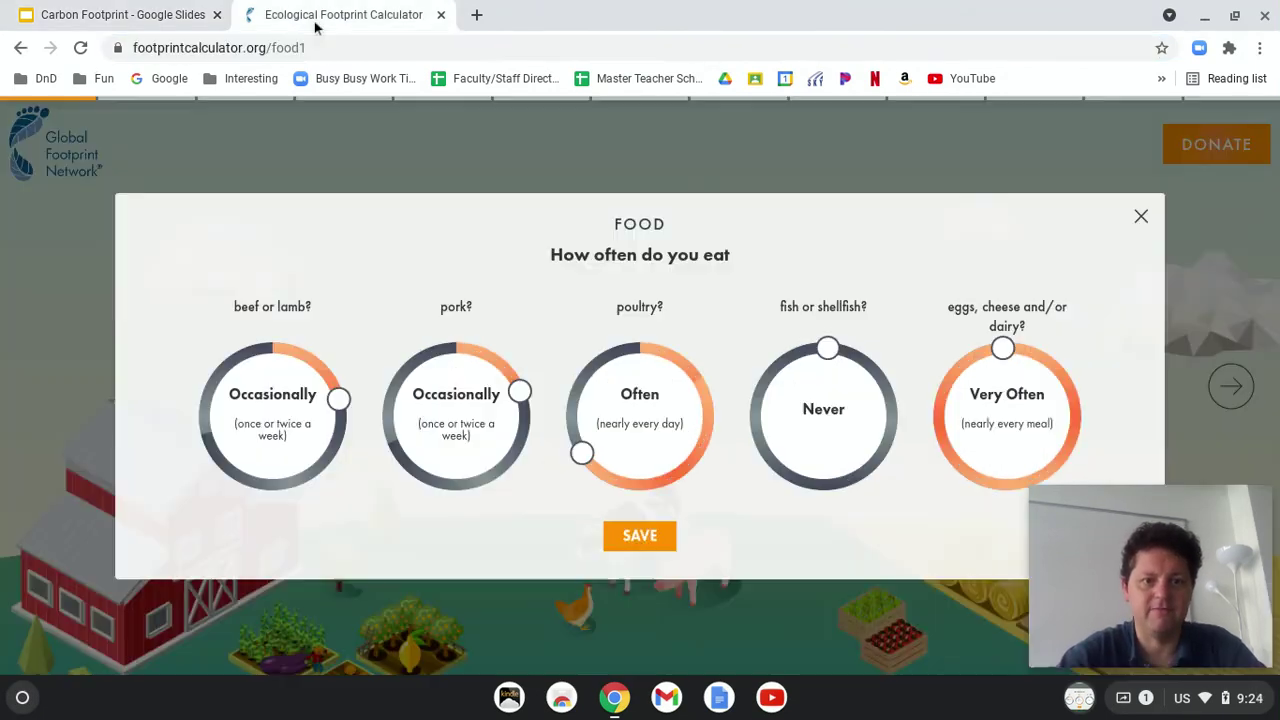
{"action": "left_click", "coordinate": [657, 543]}
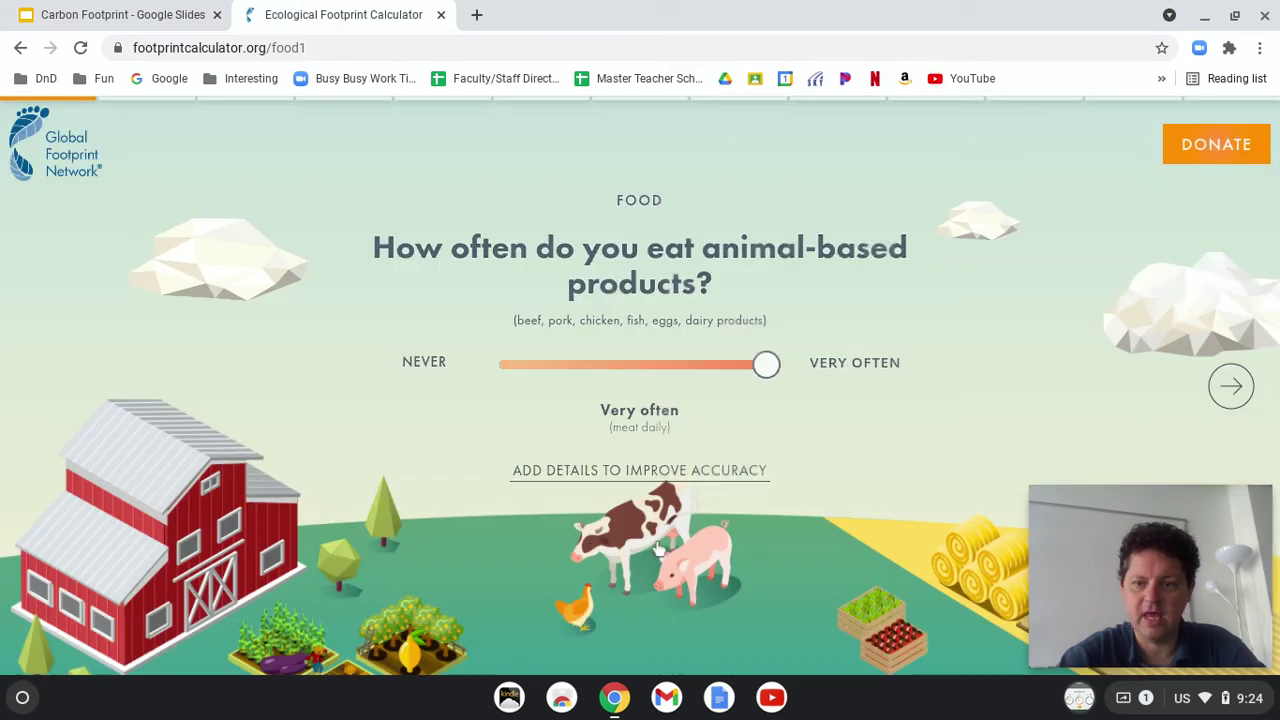
{"action": "left_click", "coordinate": [1232, 388]}
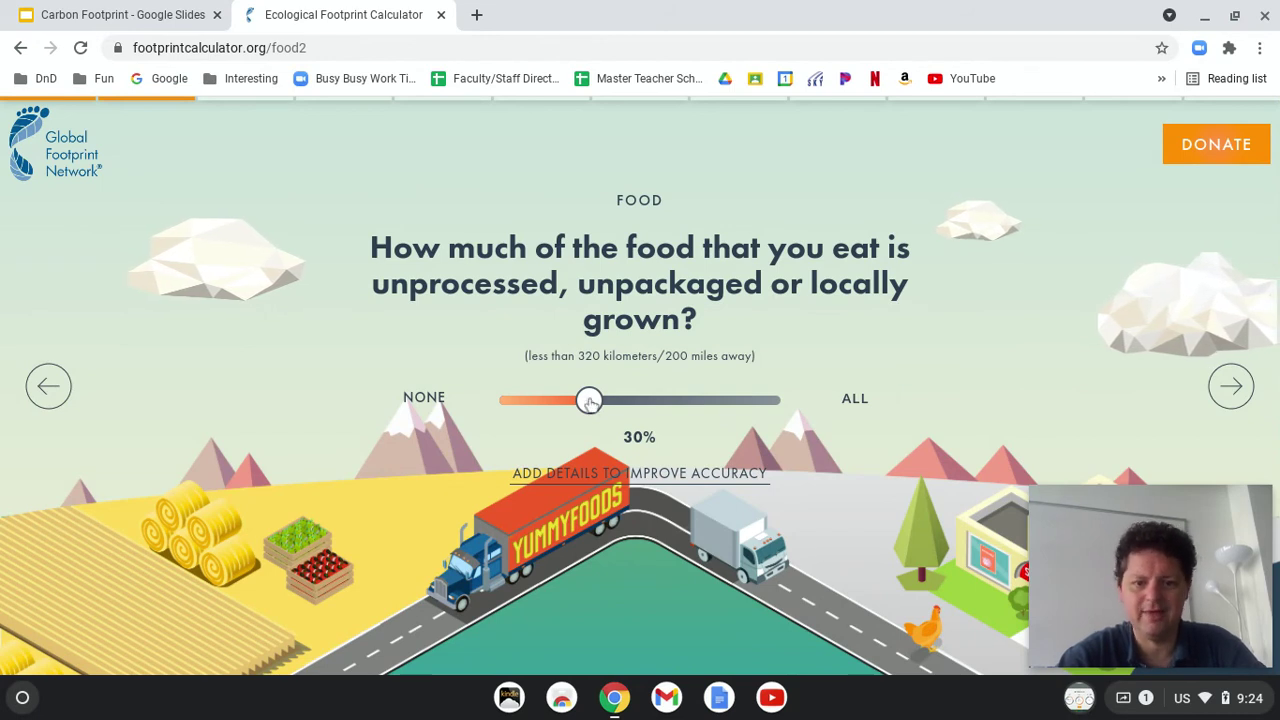
{"action": "left_click", "coordinate": [620, 480]}
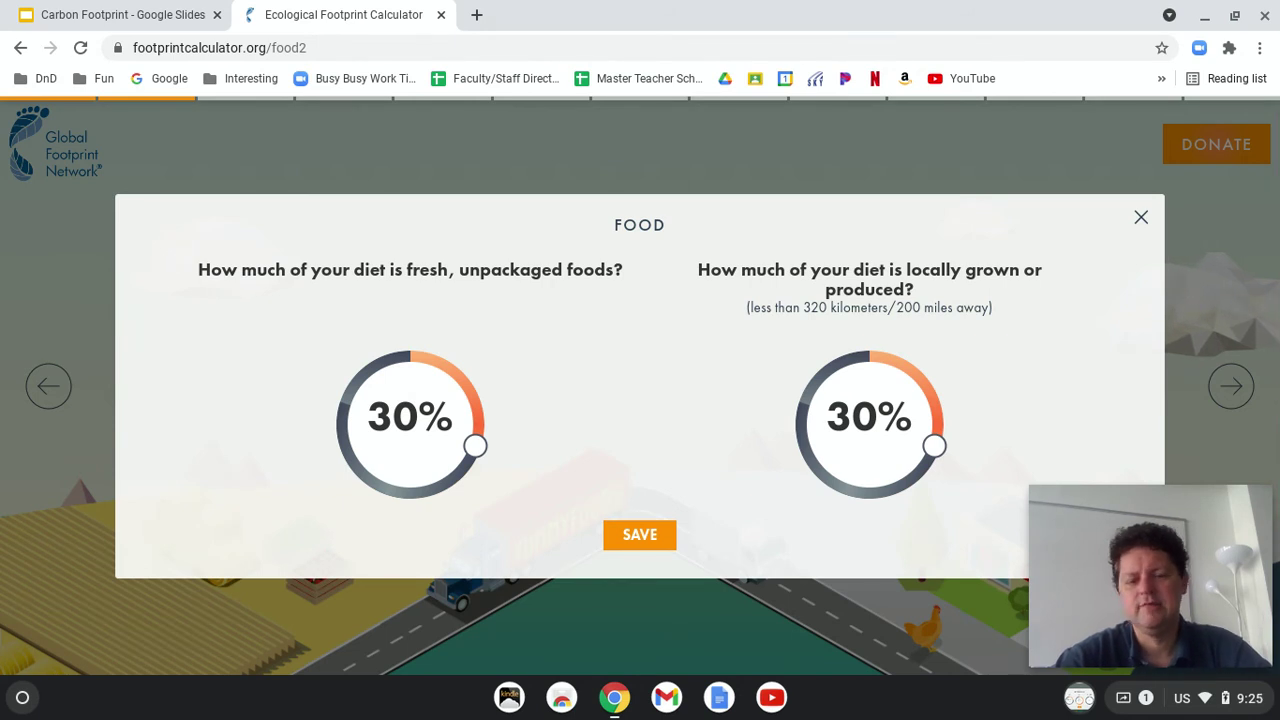
{"action": "left_click_drag", "start_coordinate": [474, 446], "coordinate": [447, 479]}
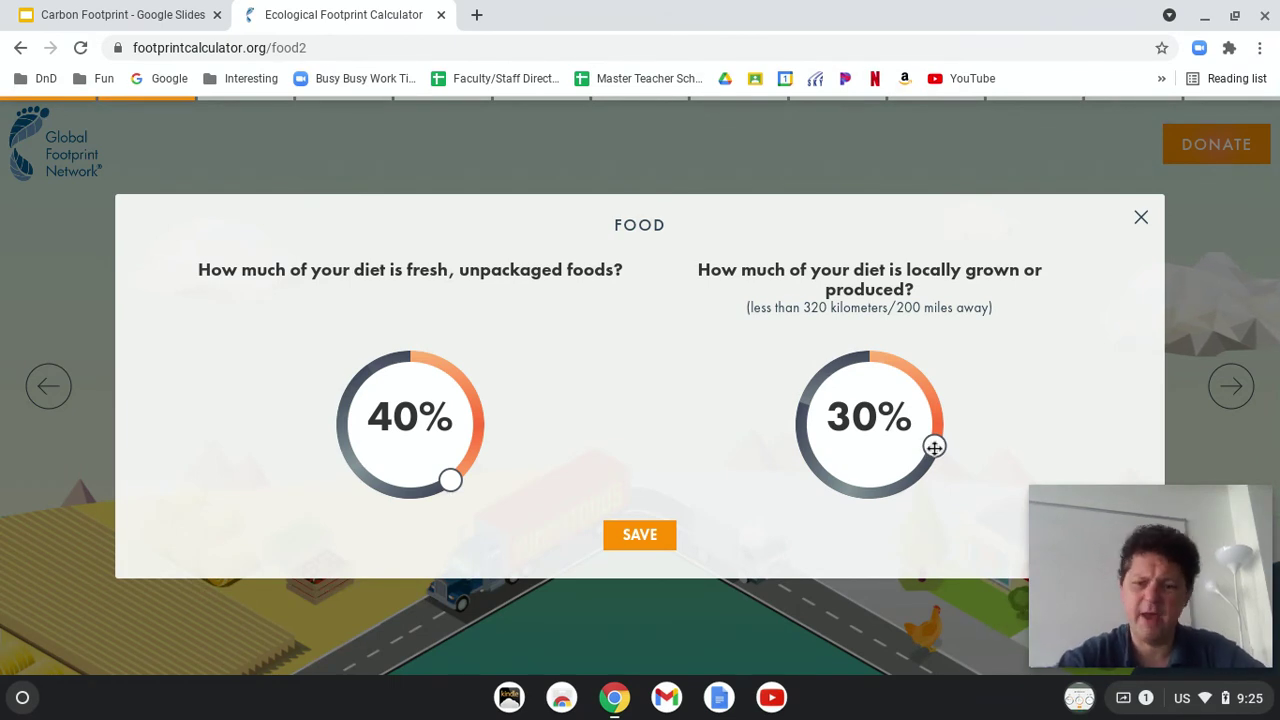
{"action": "mouse_move", "coordinate": [934, 446]}
{"action": "left_mouse_down"}
{"action": "mouse_move", "coordinate": [918, 477]}
{"action": "mouse_move", "coordinate": [928, 465]}
{"action": "left_mouse_up"}
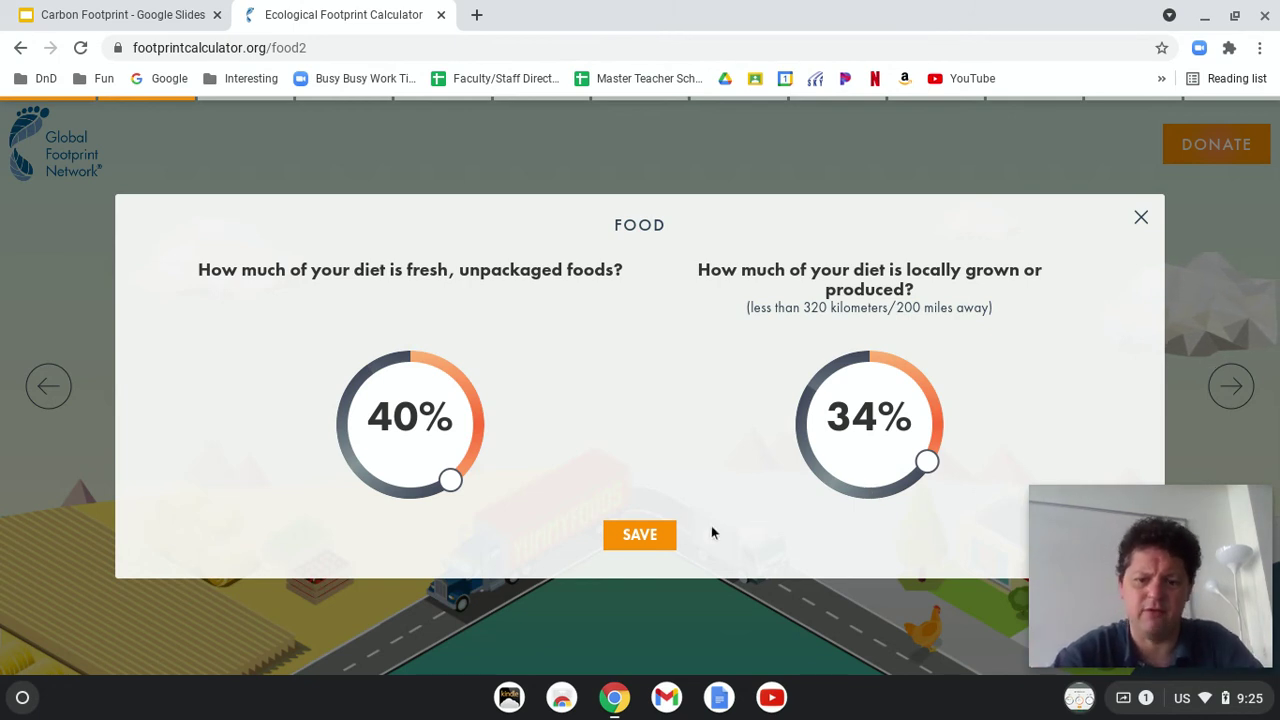
{"action": "left_click", "coordinate": [640, 535]}
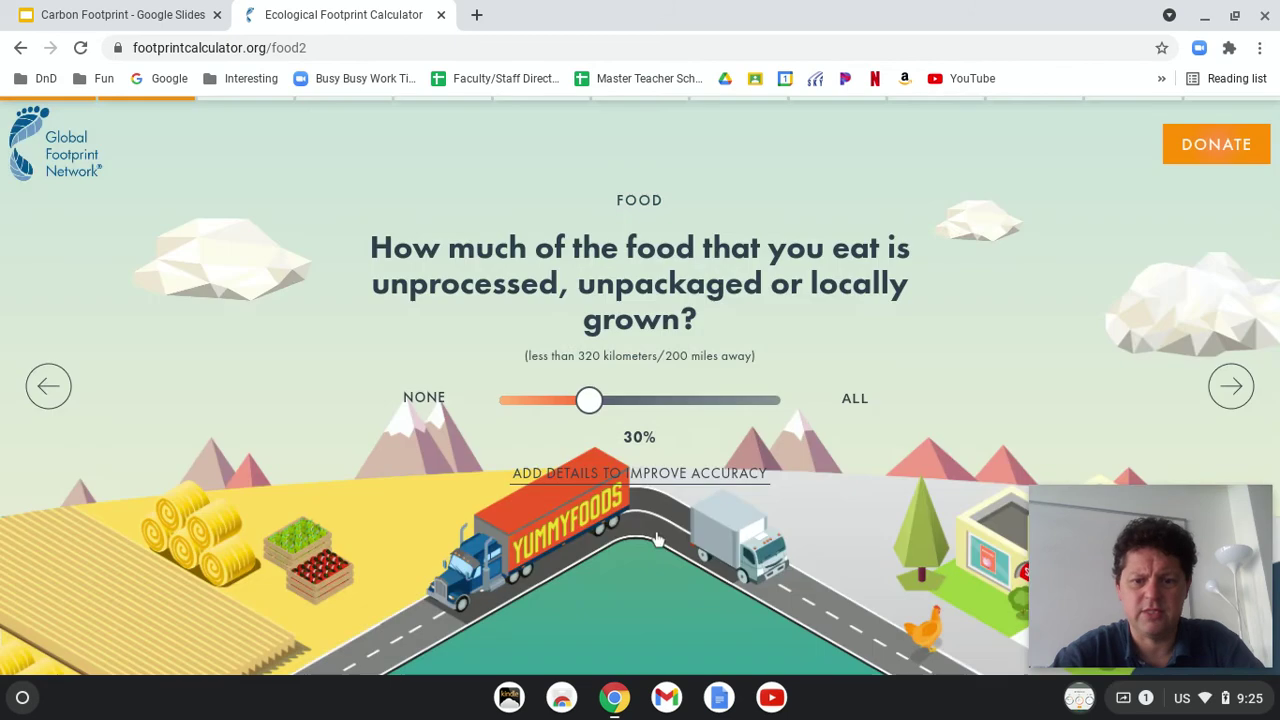
Step: Screenshot the 40% fresh and 34% local answers and paste it onto a new fourth slide
{"action": "left_click", "coordinate": [683, 473]}
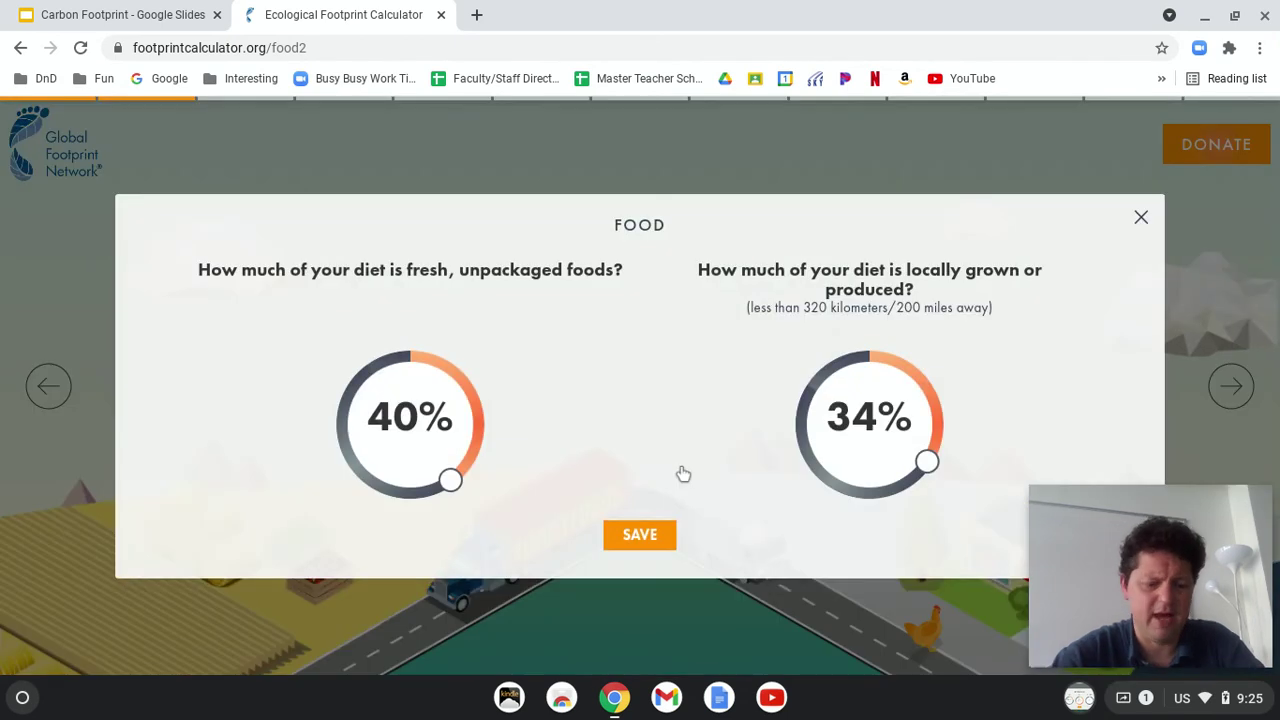
{"action": "key", "text": "ctrl+F5"}
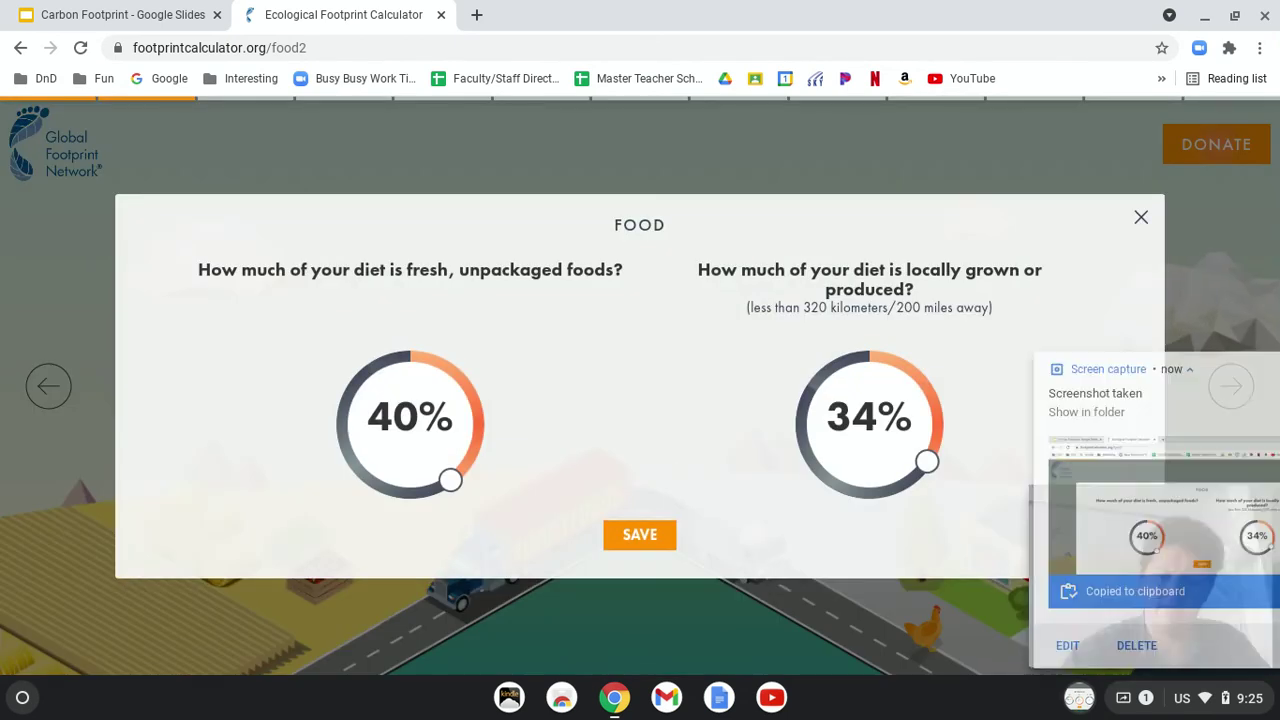
{"action": "left_click", "coordinate": [128, 15]}
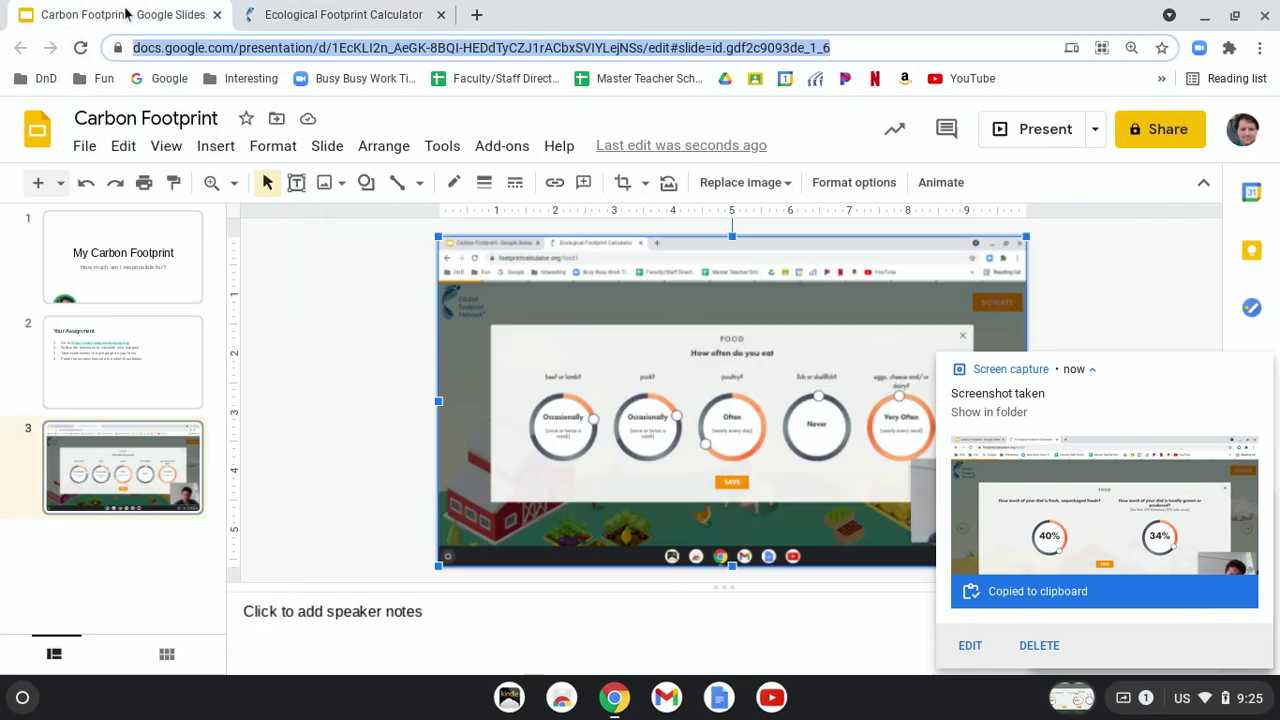
{"action": "left_click", "coordinate": [37, 182]}
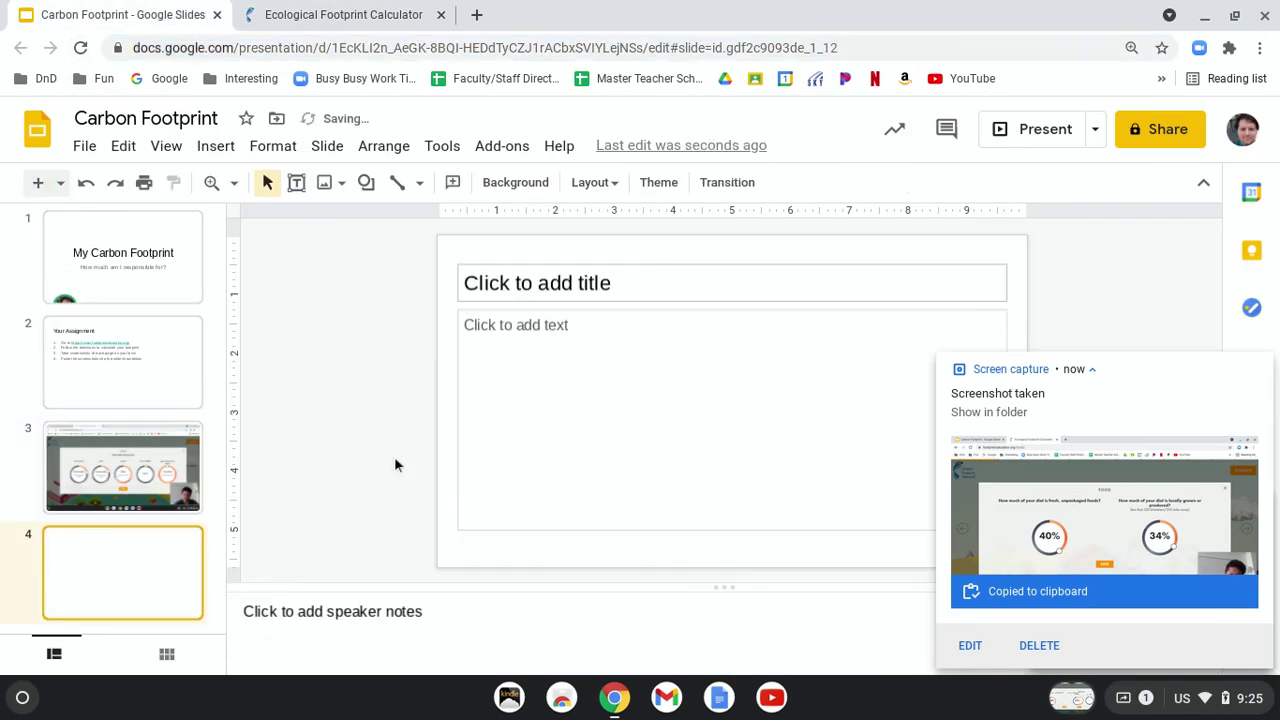
{"action": "left_click", "coordinate": [443, 462]}
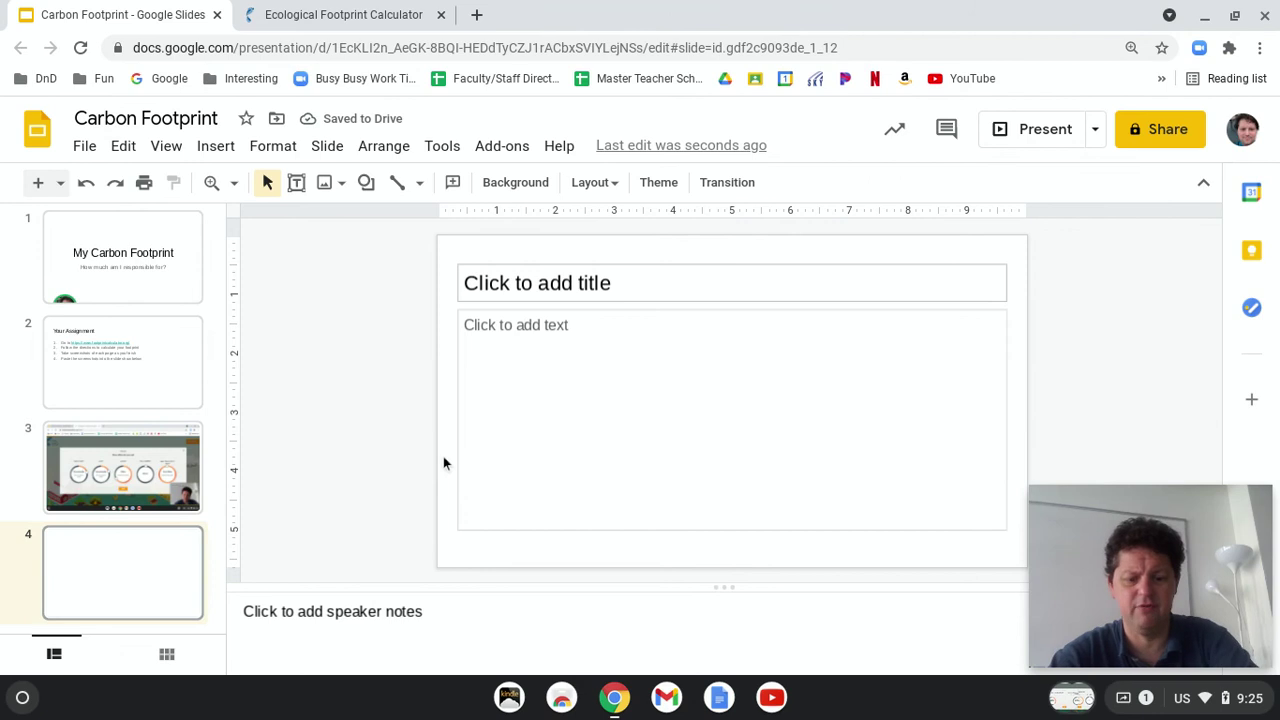
{"action": "key", "text": "ctrl+v"}
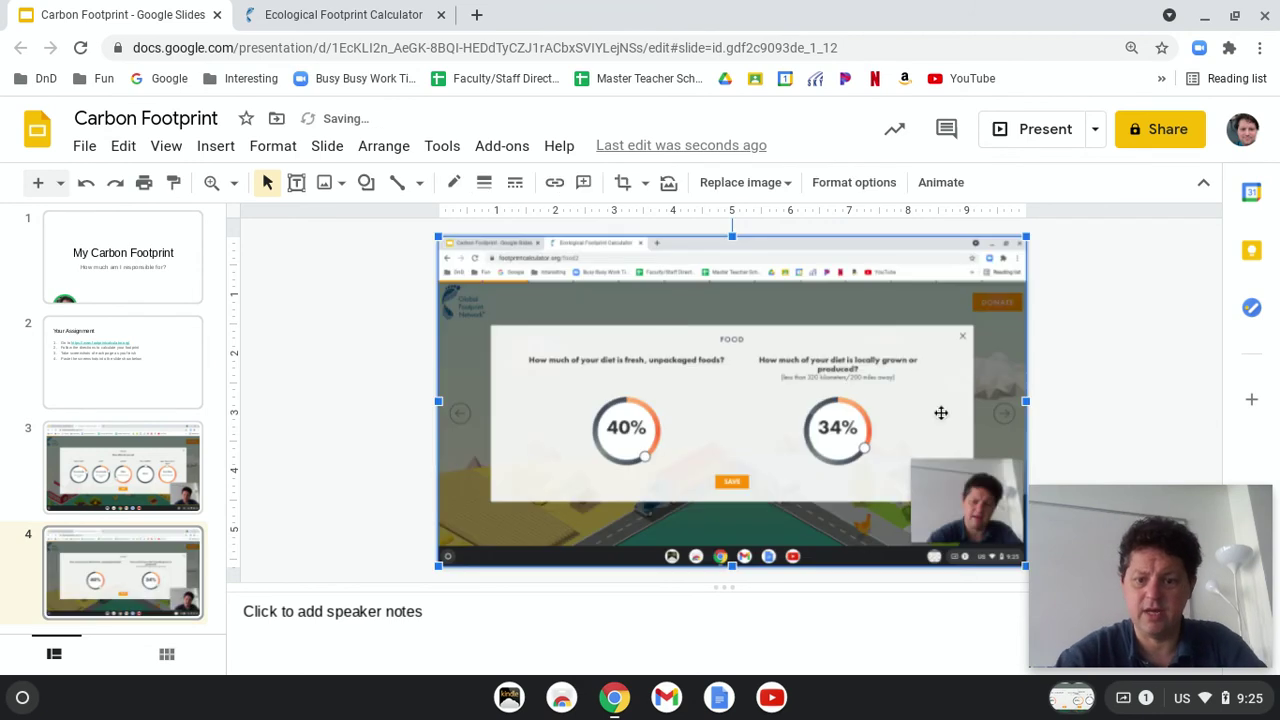
Step: Review slide 3, return to slide 4, and add a blank fifth slide
{"action": "left_click", "coordinate": [107, 470]}
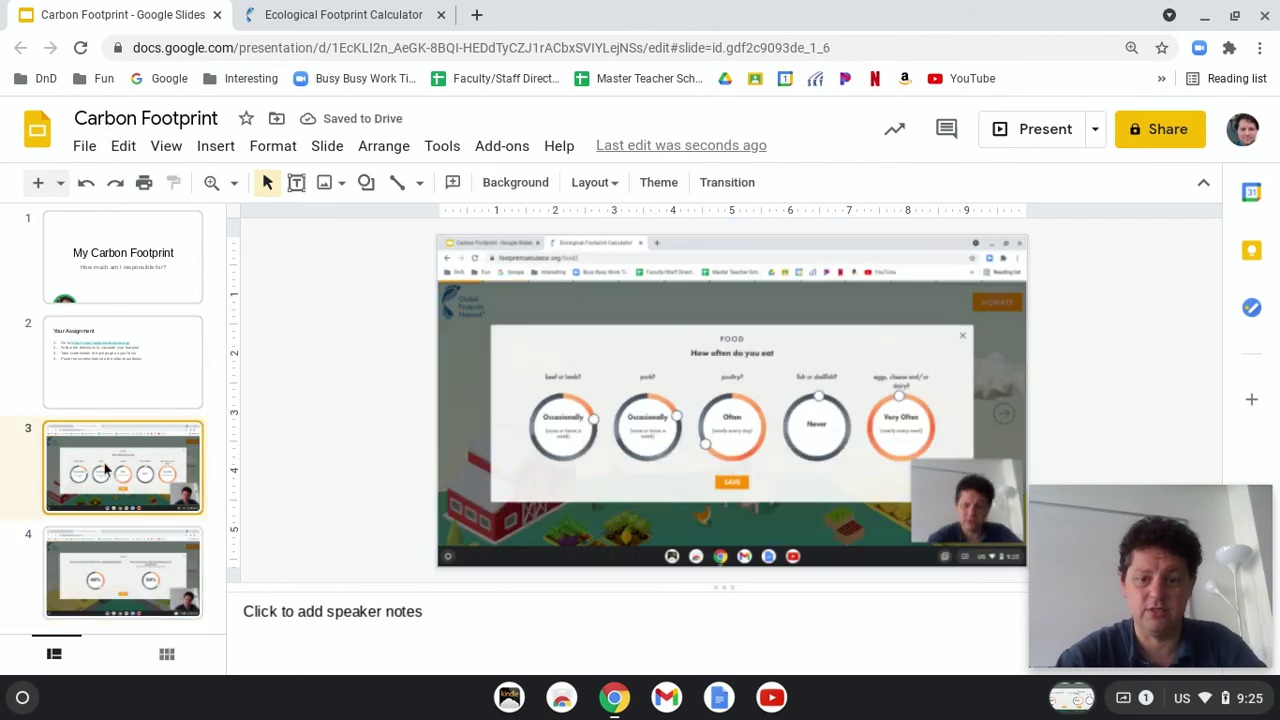
{"action": "left_click", "coordinate": [127, 580]}
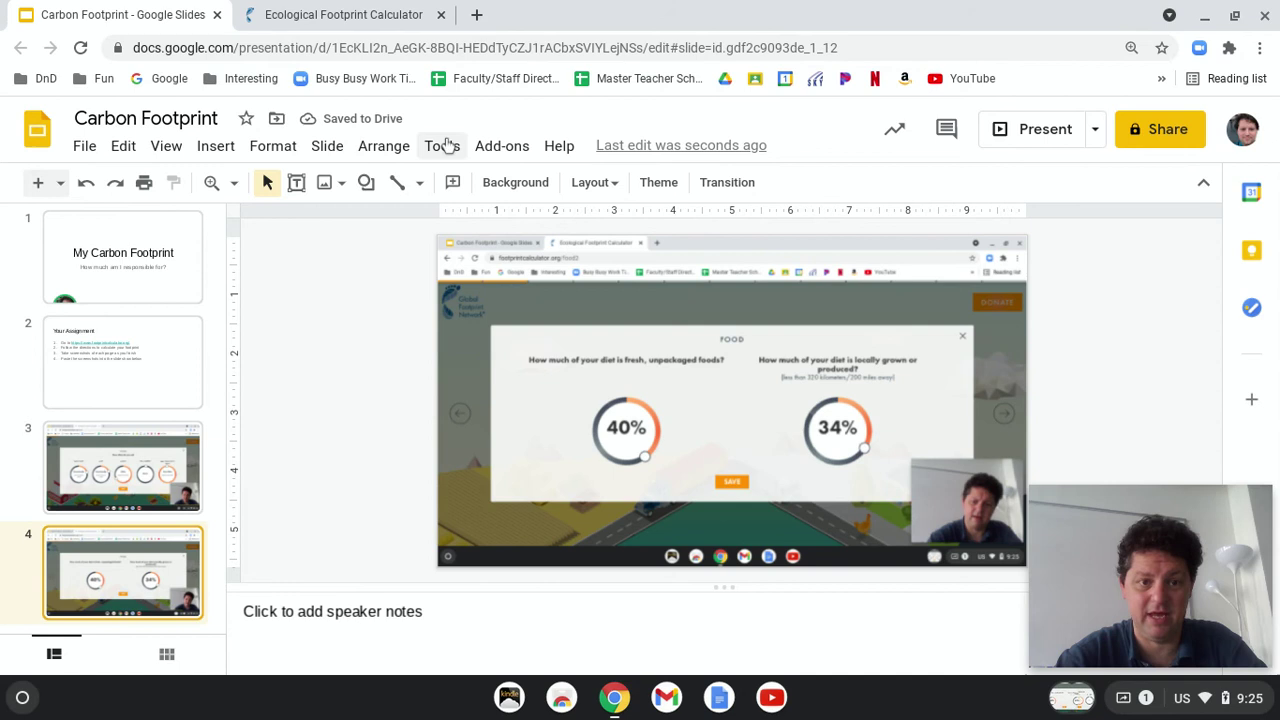
{"action": "left_click", "coordinate": [39, 183]}
Step: Save the food answers, advance to the housing-type question and screenshot it
{"action": "left_click", "coordinate": [380, 10]}
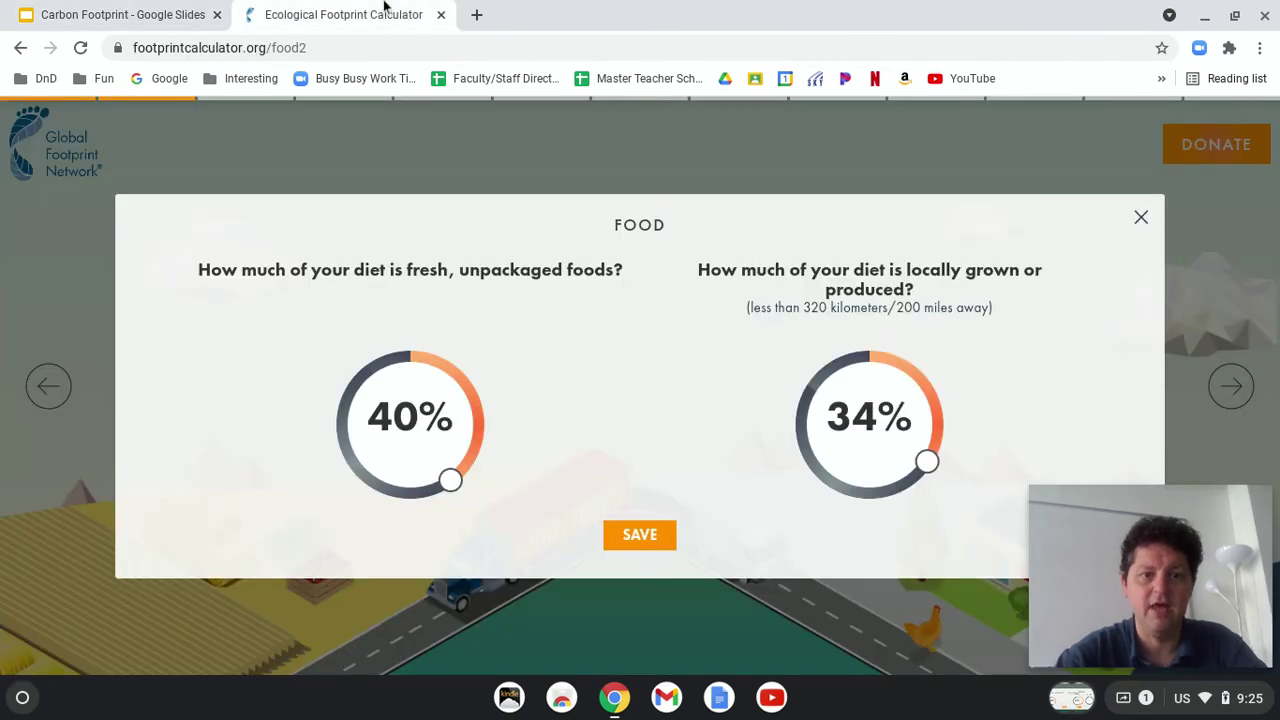
{"action": "left_click", "coordinate": [651, 543]}
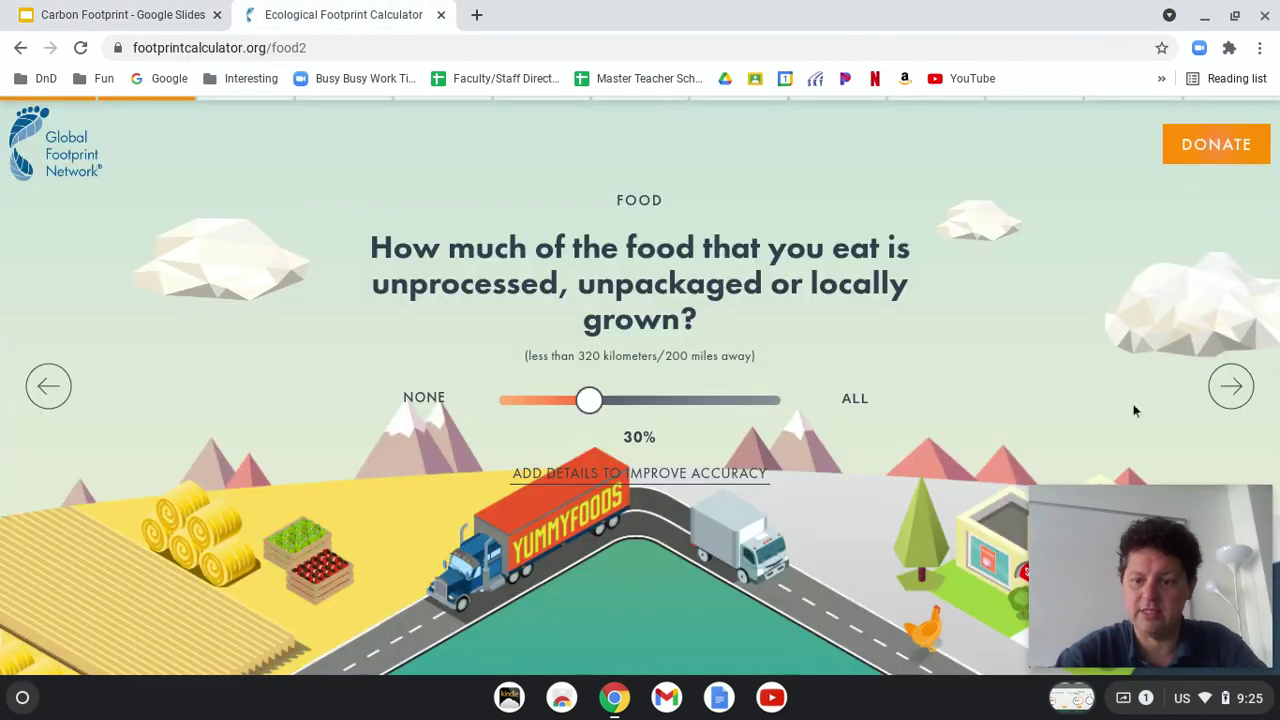
{"action": "left_click", "coordinate": [1218, 390]}
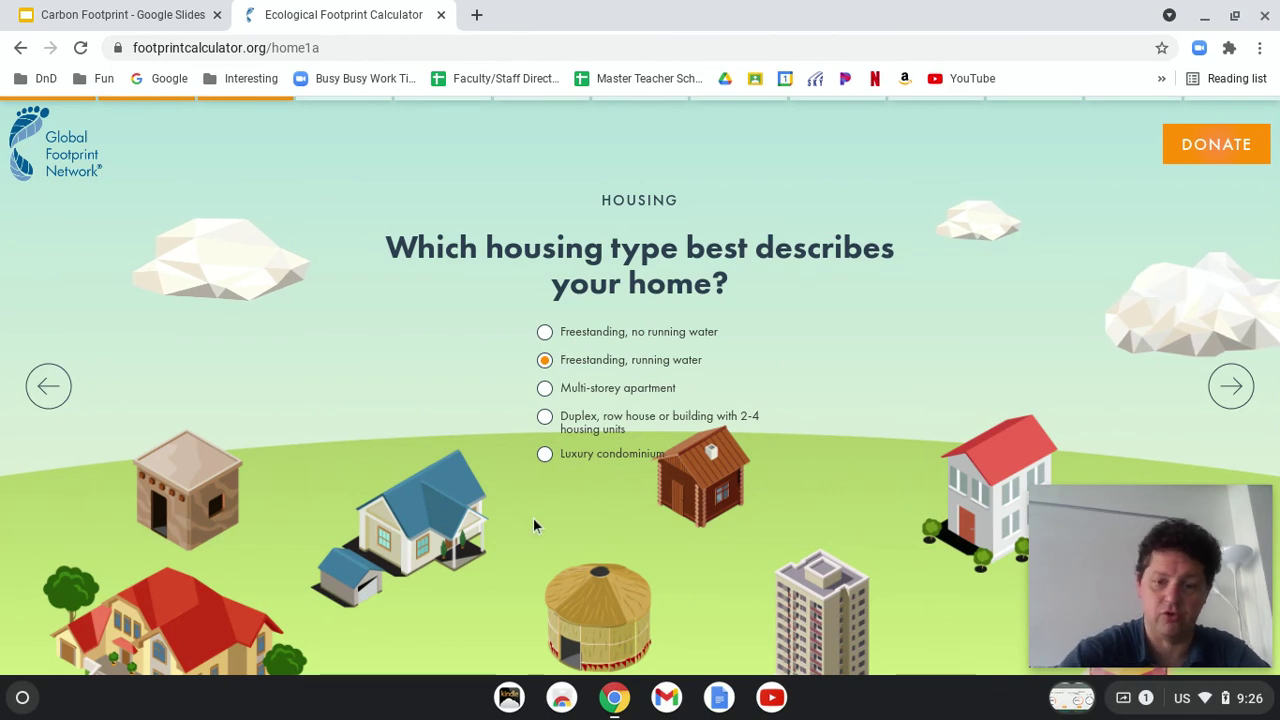
{"action": "key", "text": "ctrl+F5"}
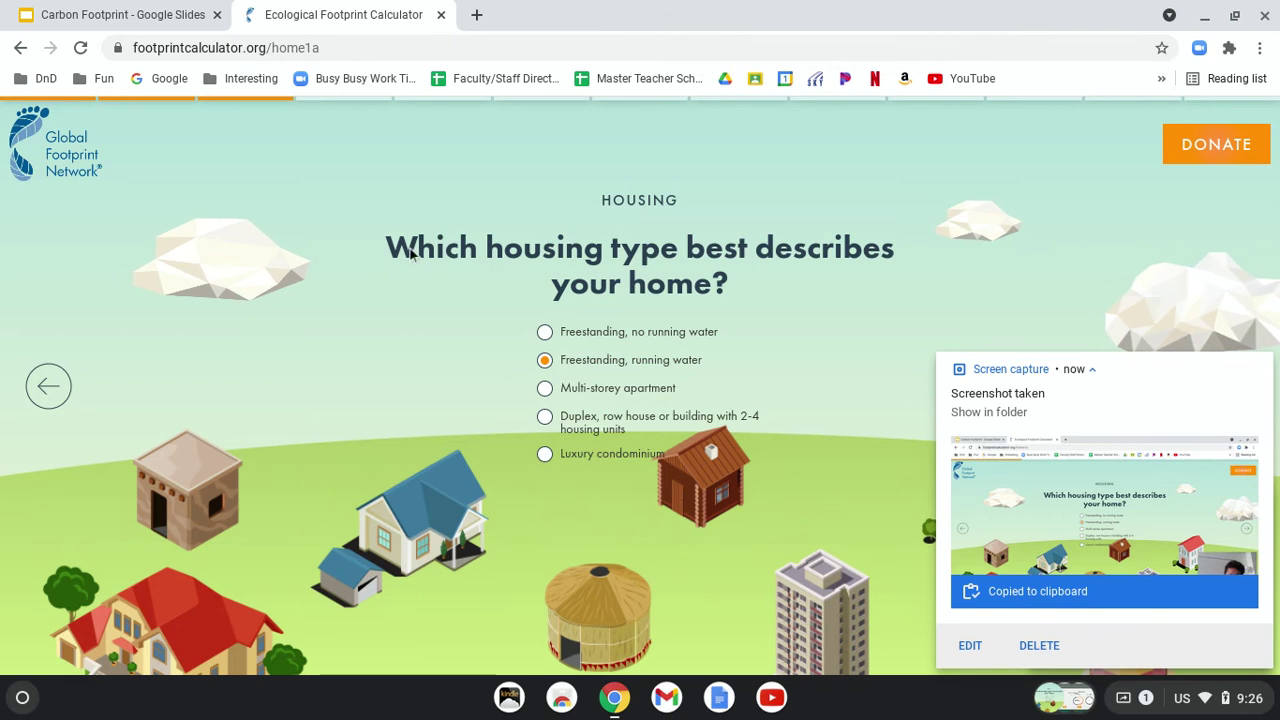
{"action": "left_click", "coordinate": [65, 8]}
{"action": "left_click", "coordinate": [378, 18]}
{"action": "left_click", "coordinate": [1260, 368]}
Step: Set the household to 4 people living in a Medium 128 m² home
{"action": "left_click", "coordinate": [1230, 387]}
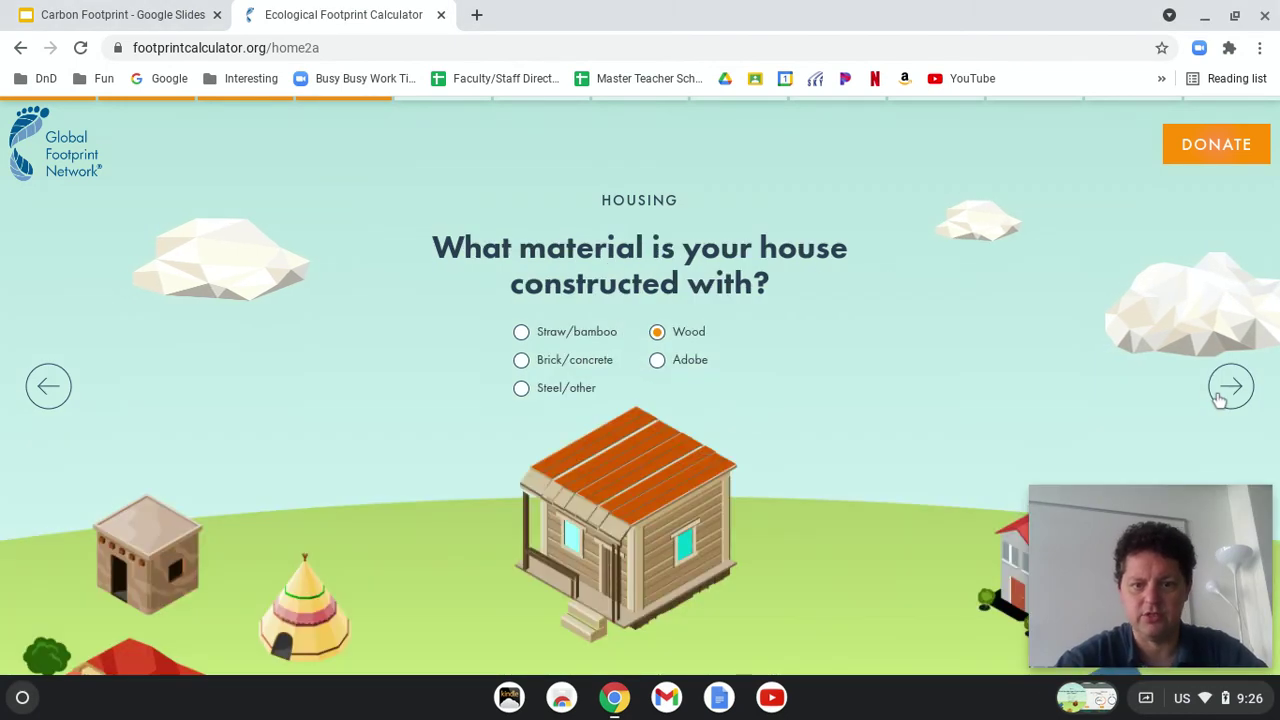
{"action": "left_click", "coordinate": [1220, 398]}
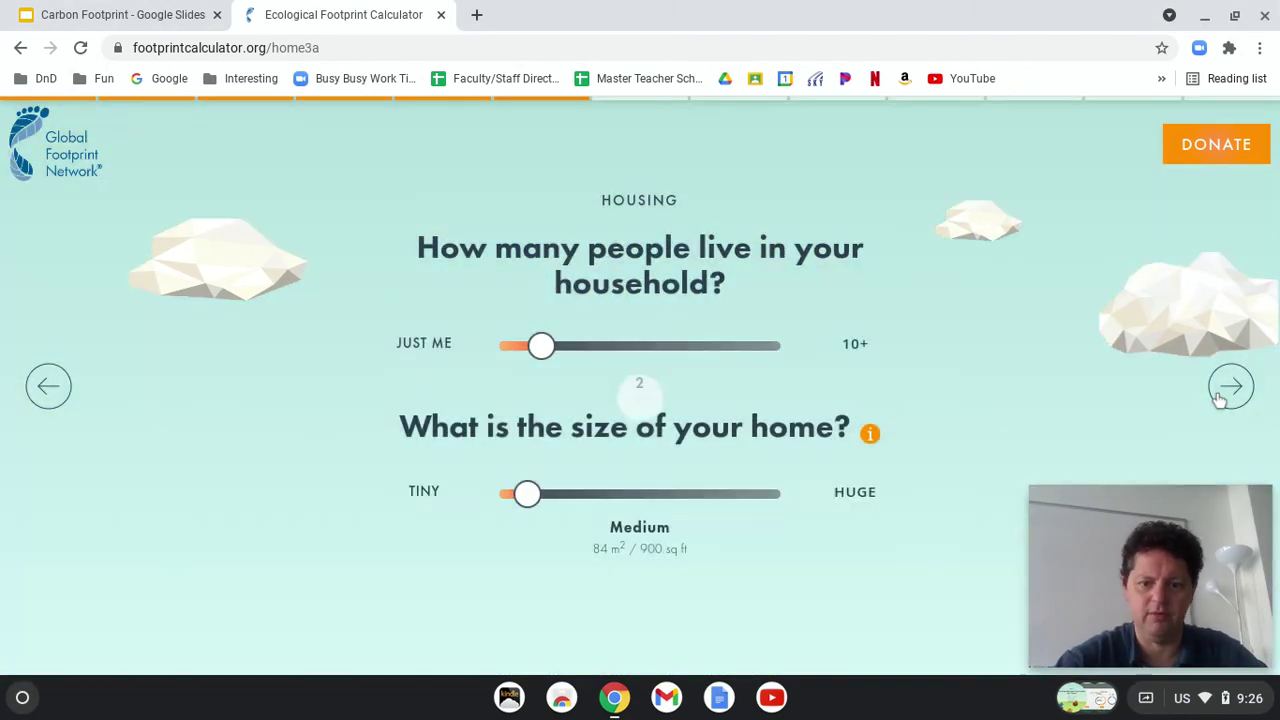
{"action": "left_click", "coordinate": [1222, 395]}
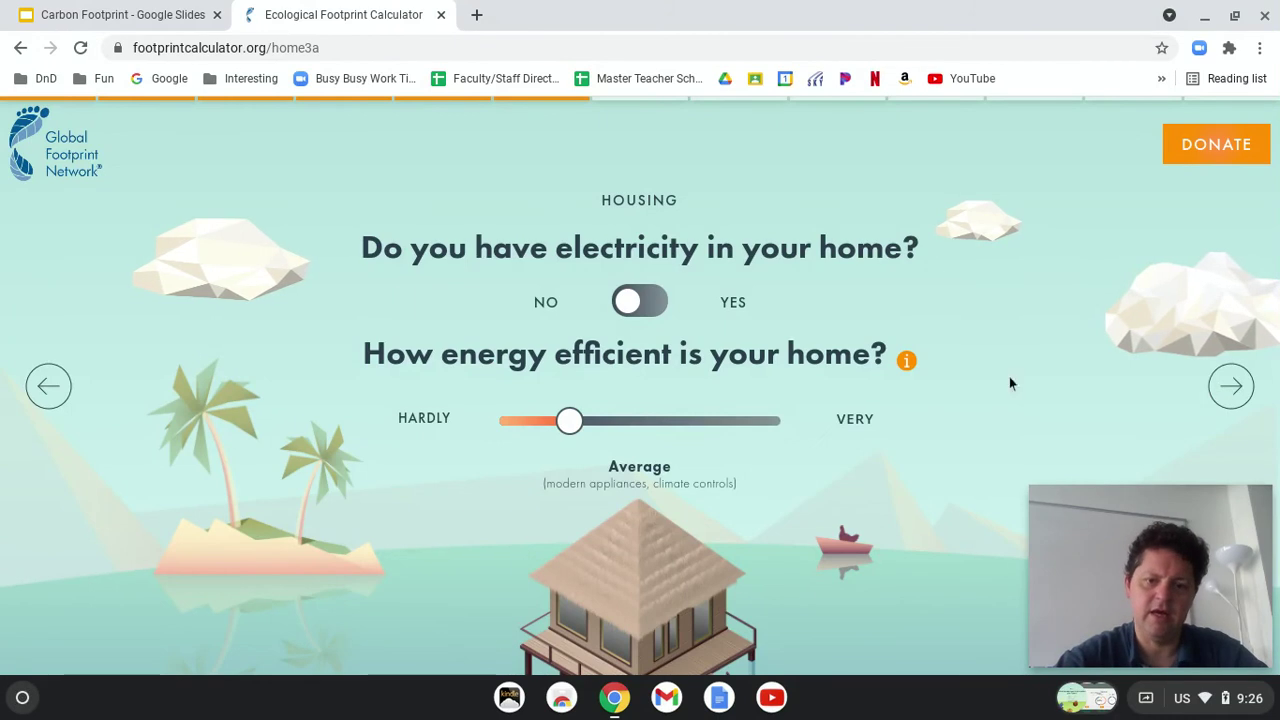
{"action": "left_click", "coordinate": [48, 386]}
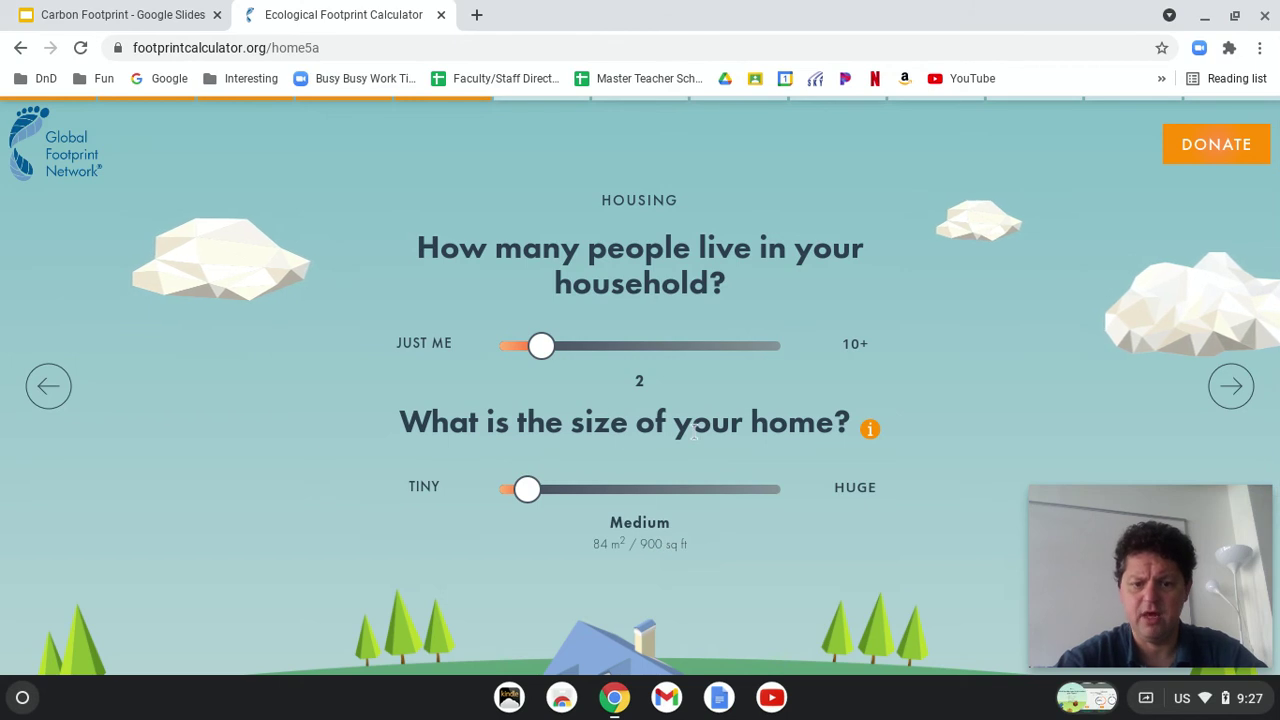
{"action": "mouse_move", "coordinate": [526, 490]}
{"action": "left_mouse_down"}
{"action": "mouse_move", "coordinate": [568, 500]}
{"action": "mouse_move", "coordinate": [549, 500]}
{"action": "left_mouse_up"}
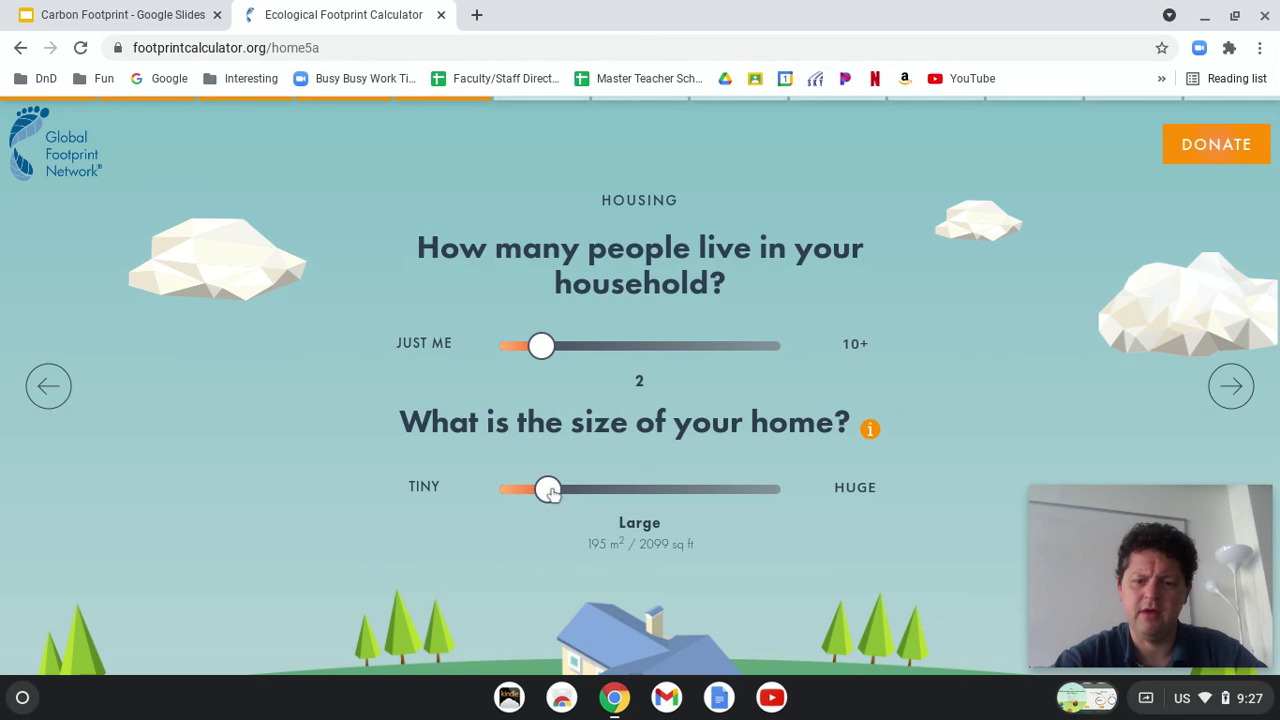
{"action": "left_click_drag", "start_coordinate": [552, 494], "coordinate": [535, 491]}
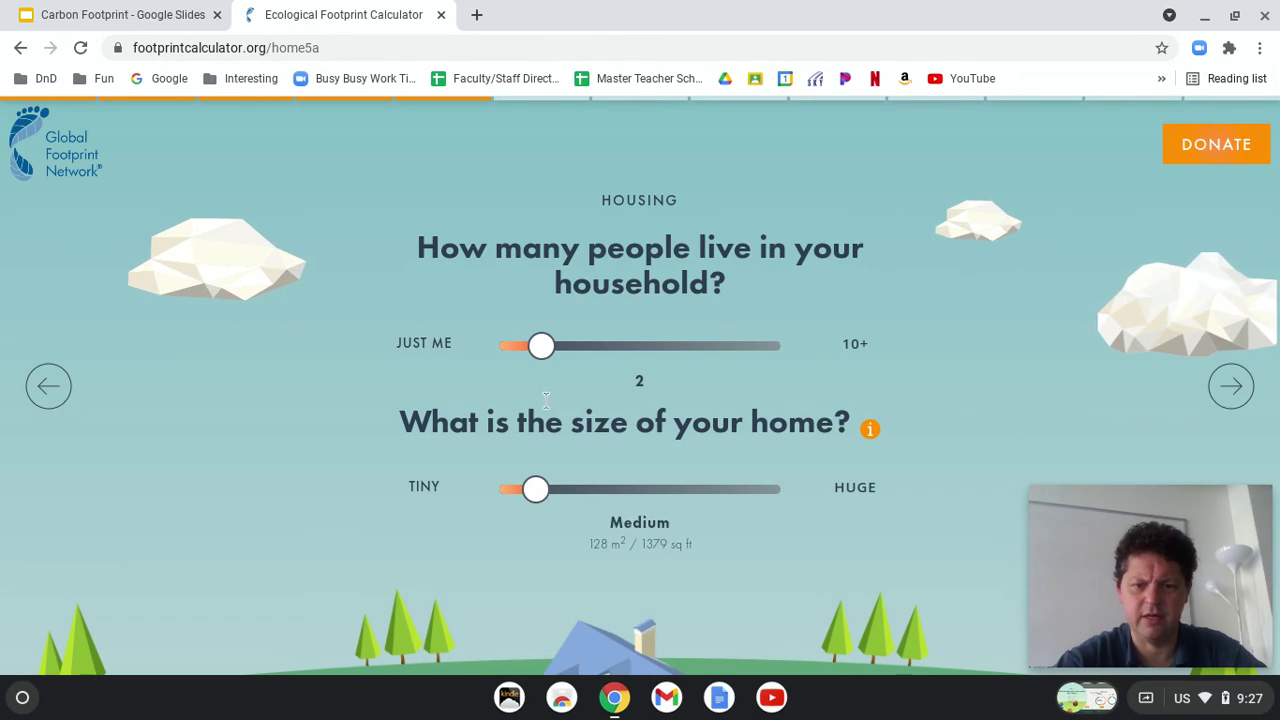
{"action": "left_click_drag", "start_coordinate": [541, 347], "coordinate": [597, 346]}
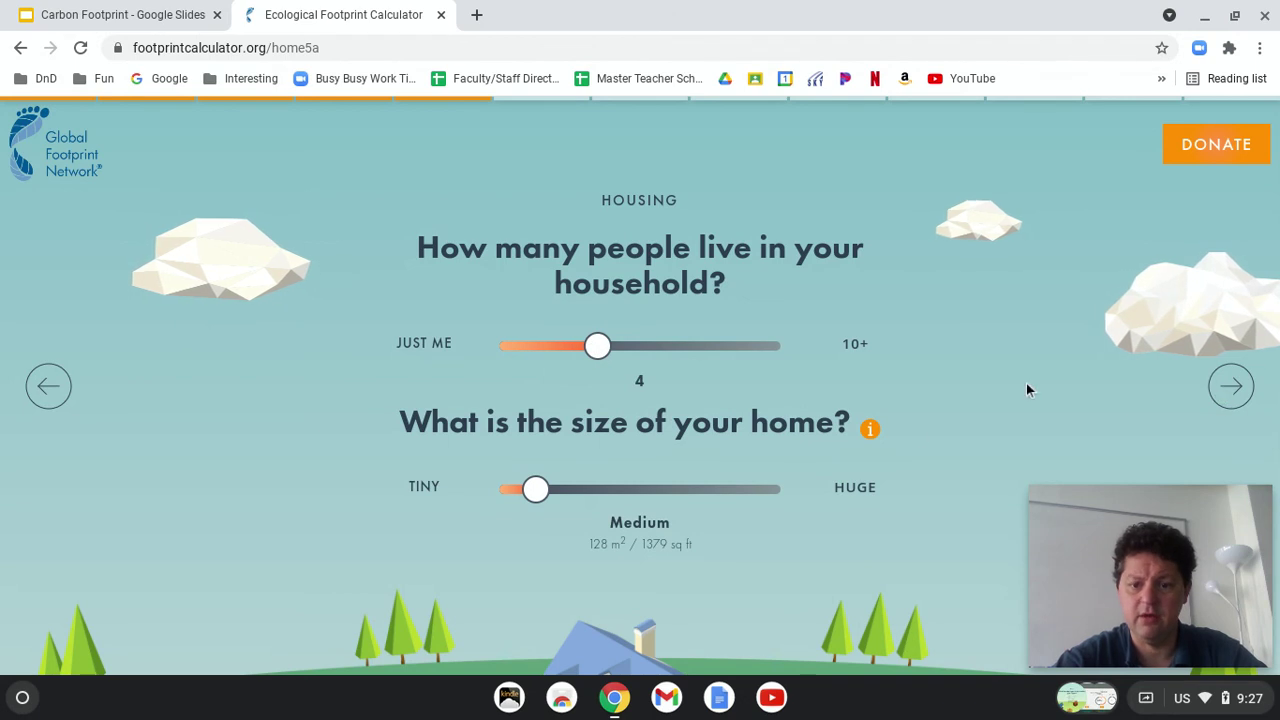
{"action": "mouse_move", "coordinate": [871, 430]}
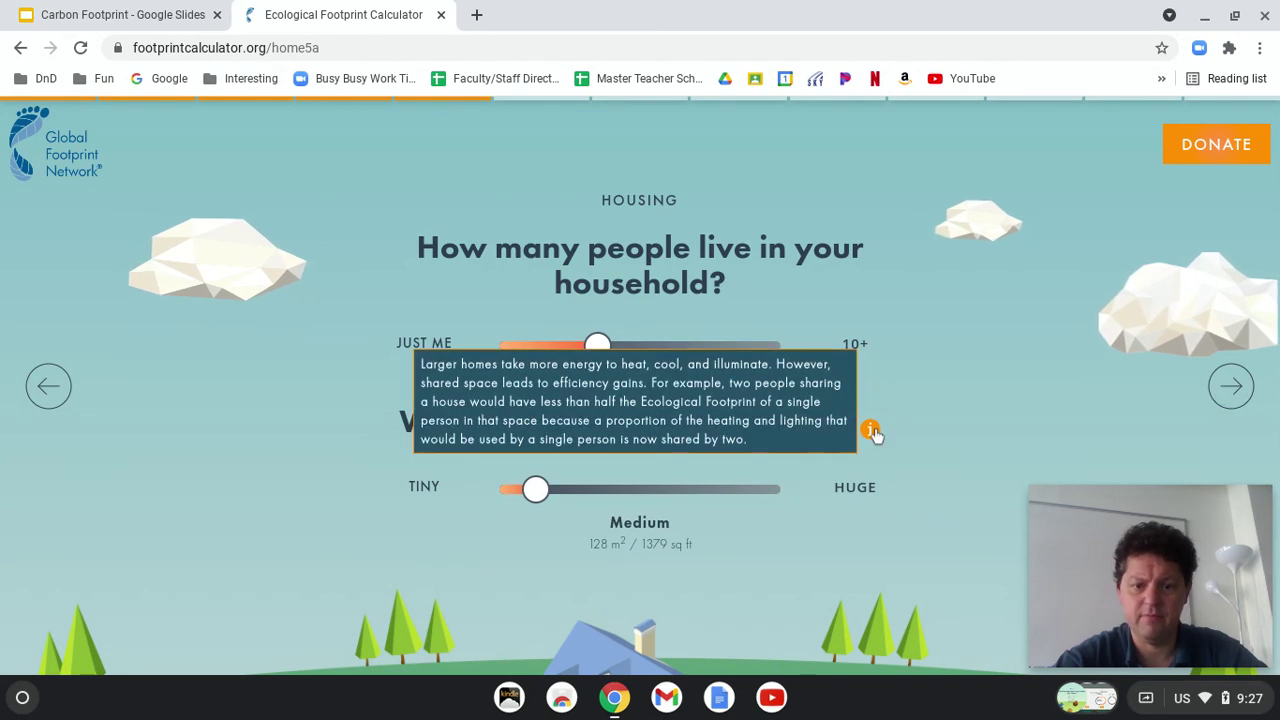
Step: Set renewable electricity to 4% and advance past the trash question to transportation
{"action": "left_click", "coordinate": [1226, 394]}
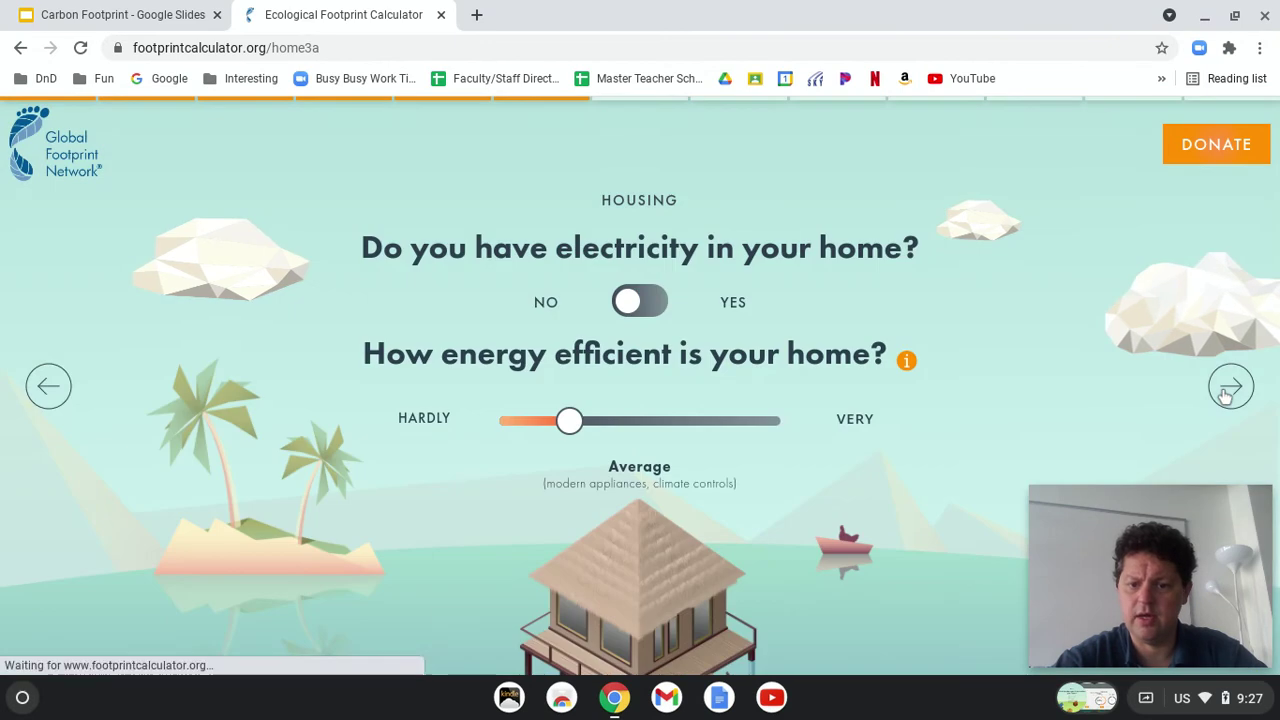
{"action": "left_click", "coordinate": [1226, 394]}
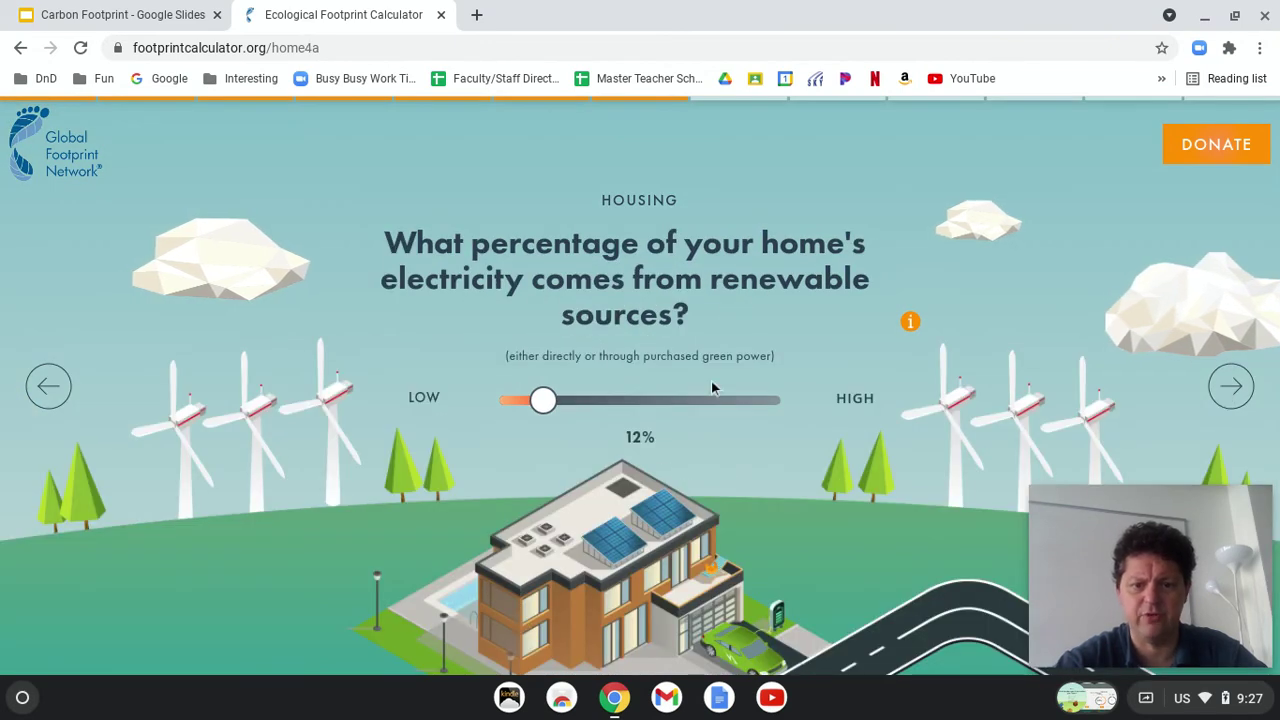
{"action": "left_click_drag", "start_coordinate": [543, 400], "coordinate": [524, 401]}
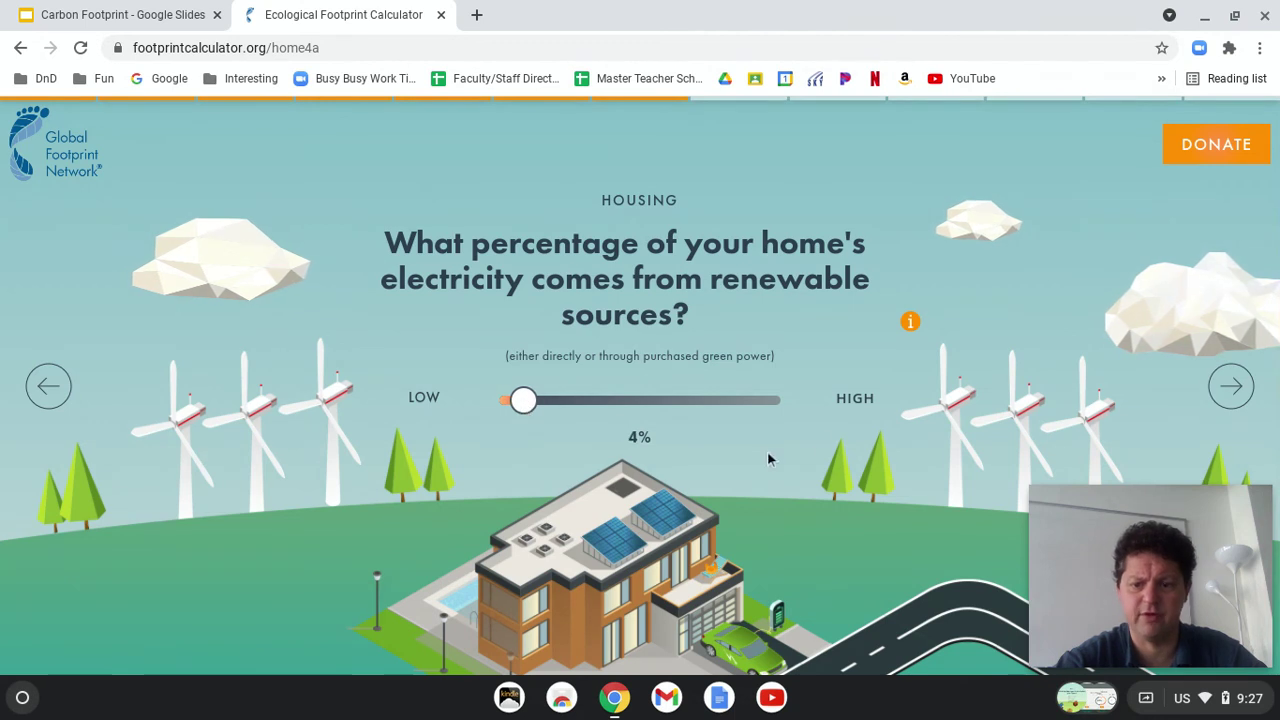
{"action": "left_click", "coordinate": [1229, 387]}
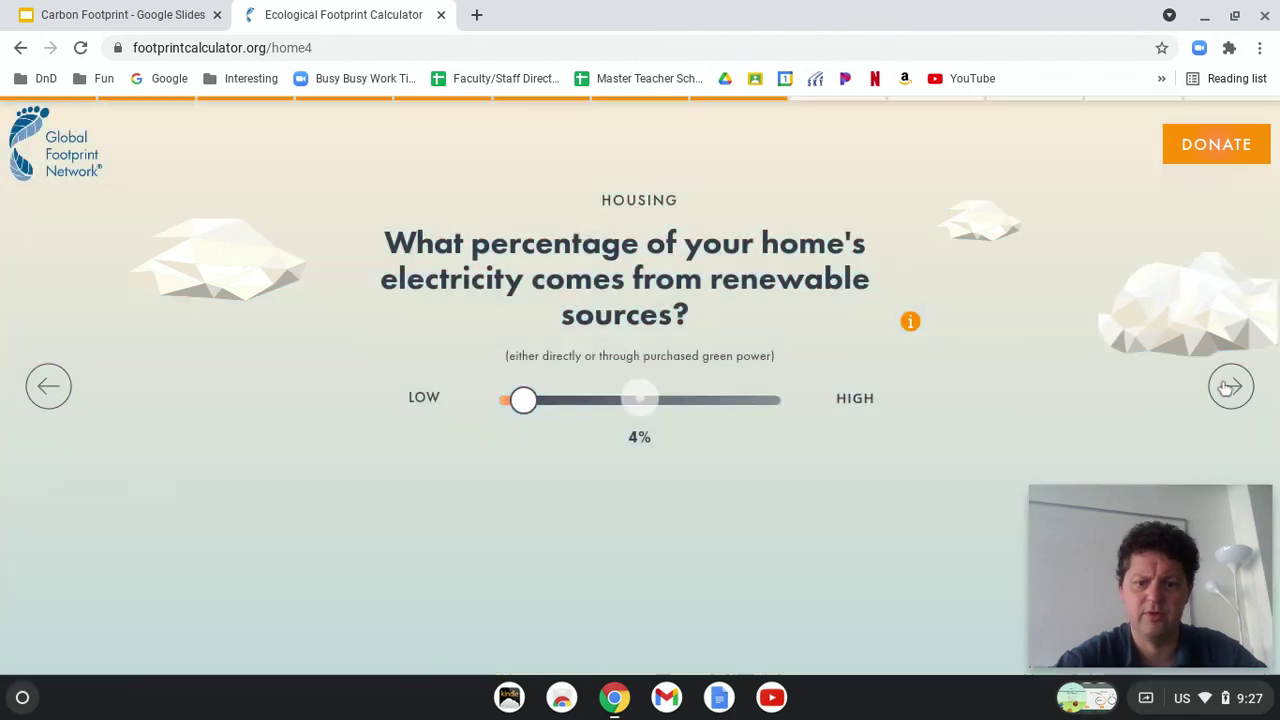
{"action": "left_click", "coordinate": [1229, 387]}
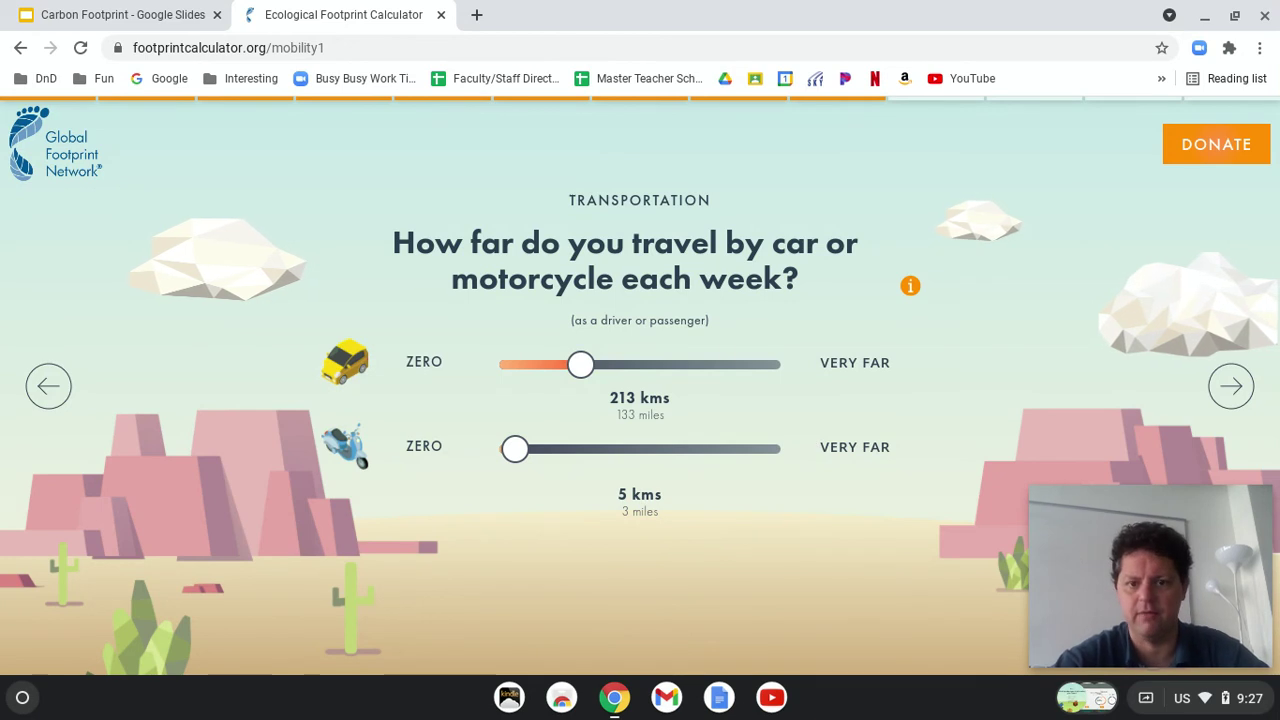
Step: Open Google Maps in a new tab, find Roger Williams Park Zoo and request directions there
{"action": "left_click", "coordinate": [485, 20]}
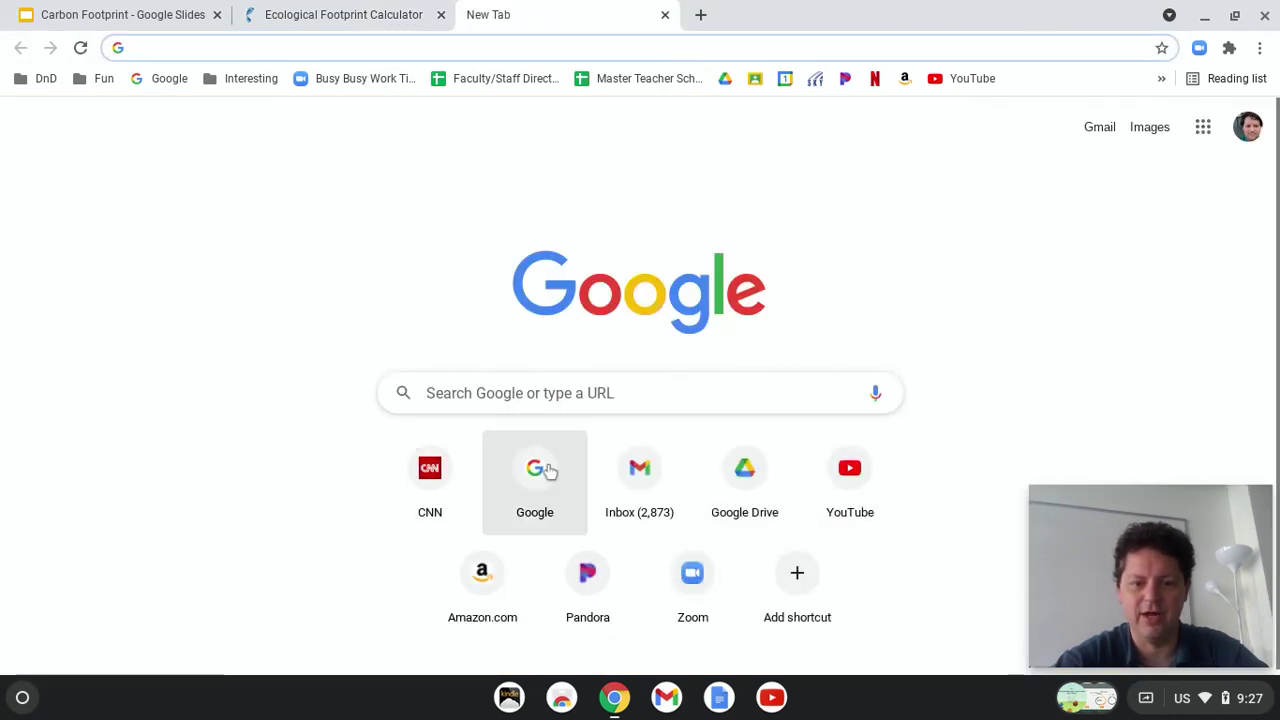
{"action": "left_click", "coordinate": [1203, 127]}
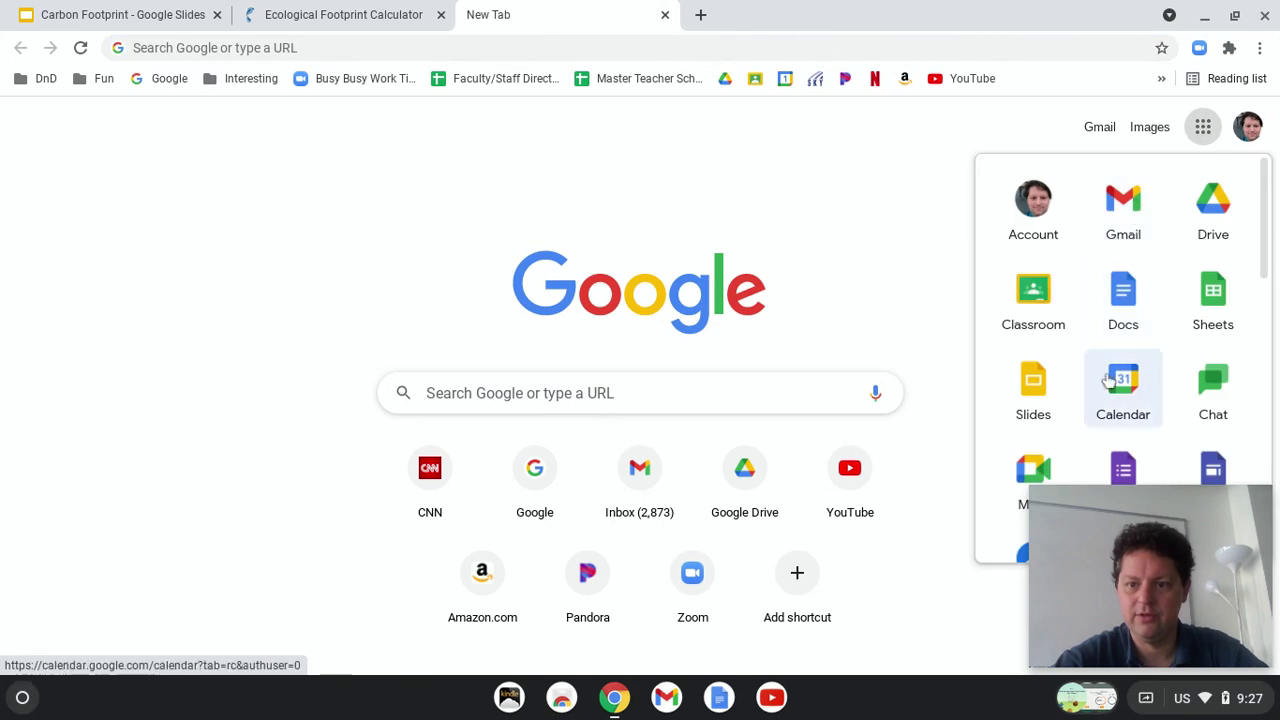
{"action": "scroll", "coordinate": [1135, 400], "scroll_direction": "down", "scroll_amount": 5}
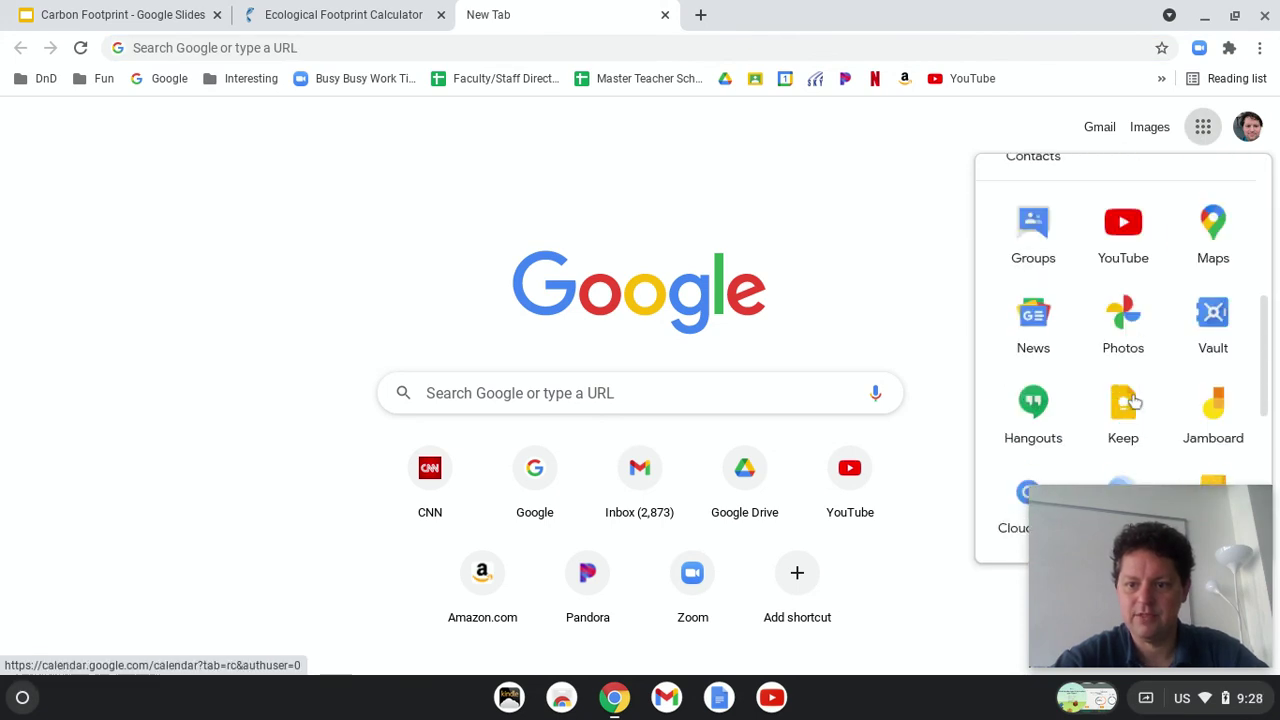
{"action": "left_click", "coordinate": [1216, 220]}
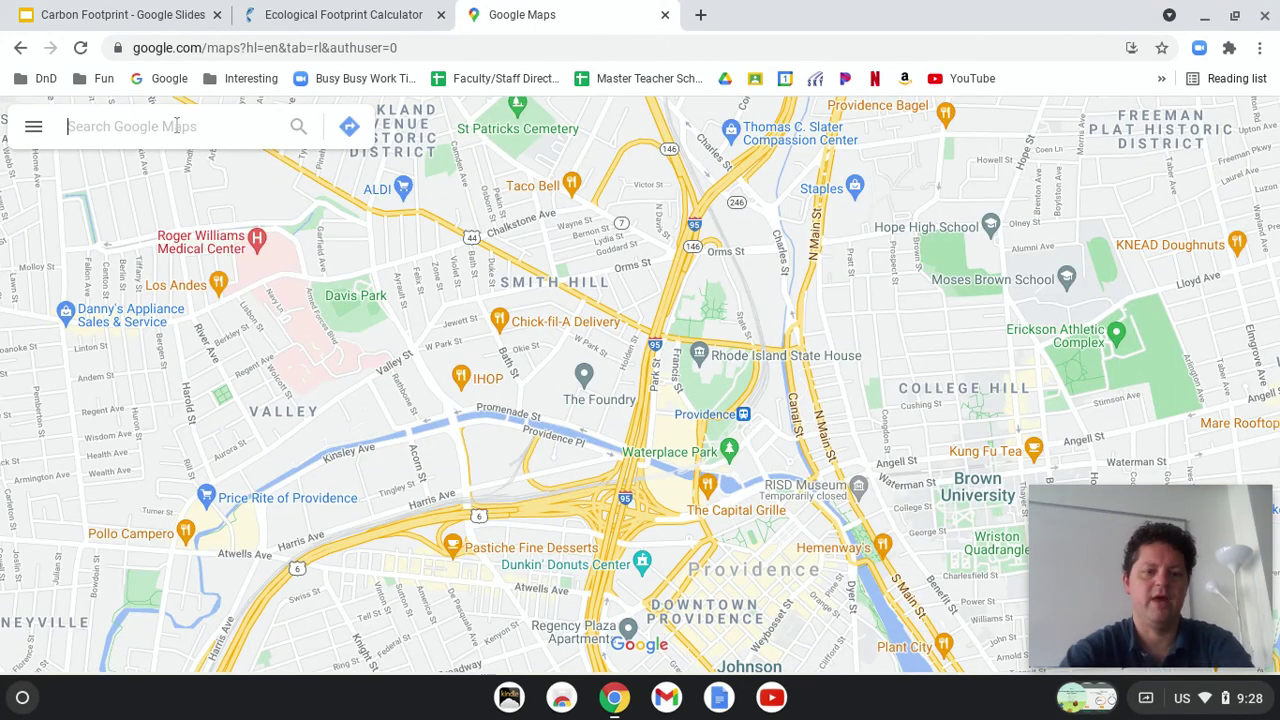
{"action": "type", "text": "zoo"}
{"action": "key", "text": "Return"}
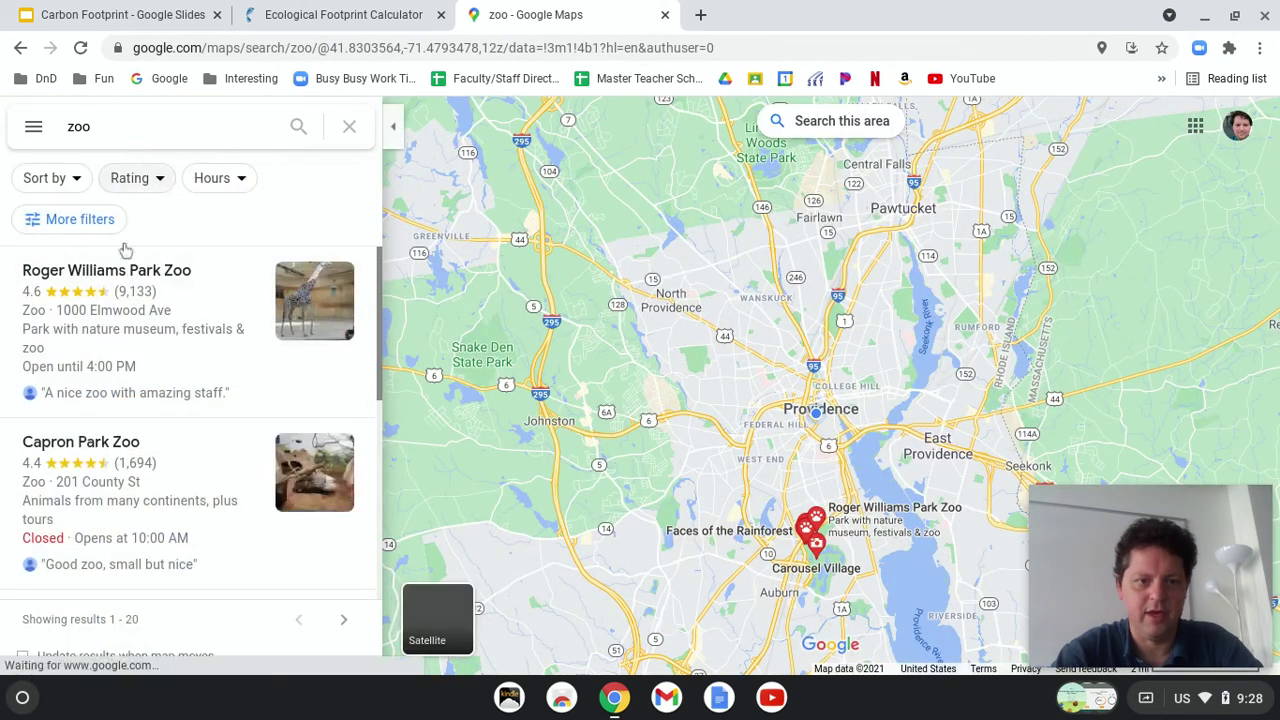
{"action": "left_click", "coordinate": [128, 287]}
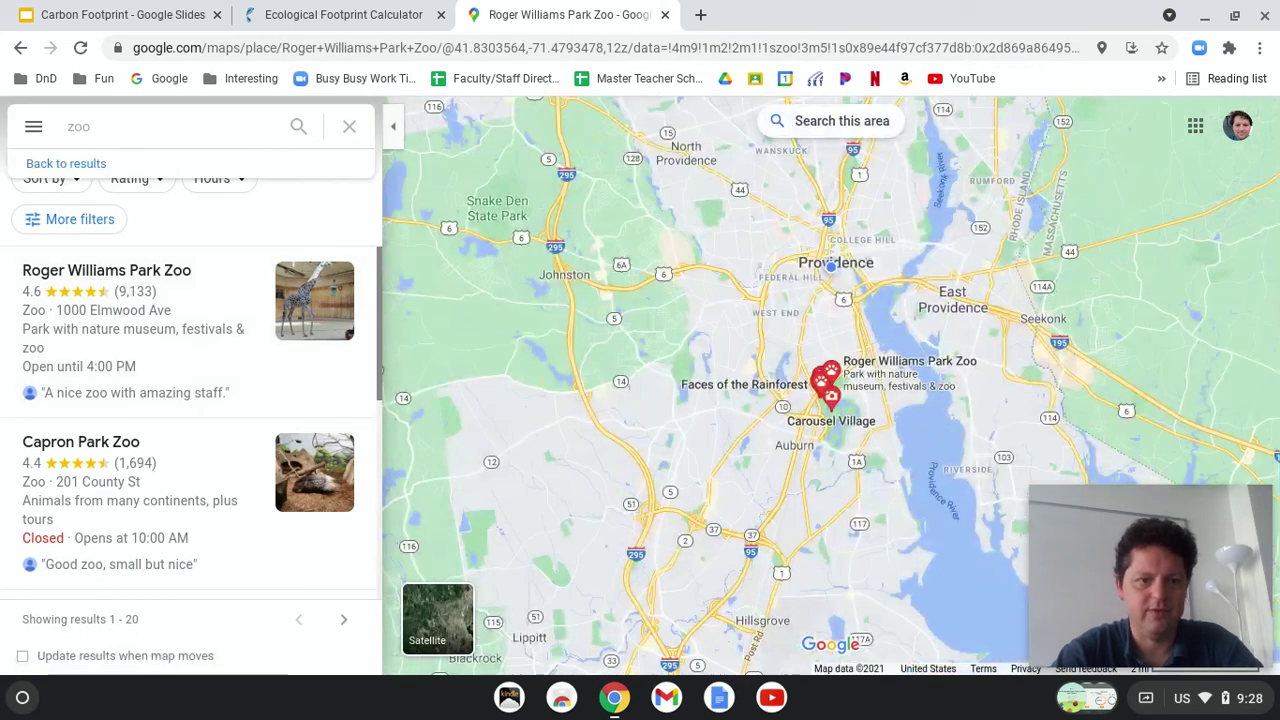
{"action": "left_click", "coordinate": [98, 281]}
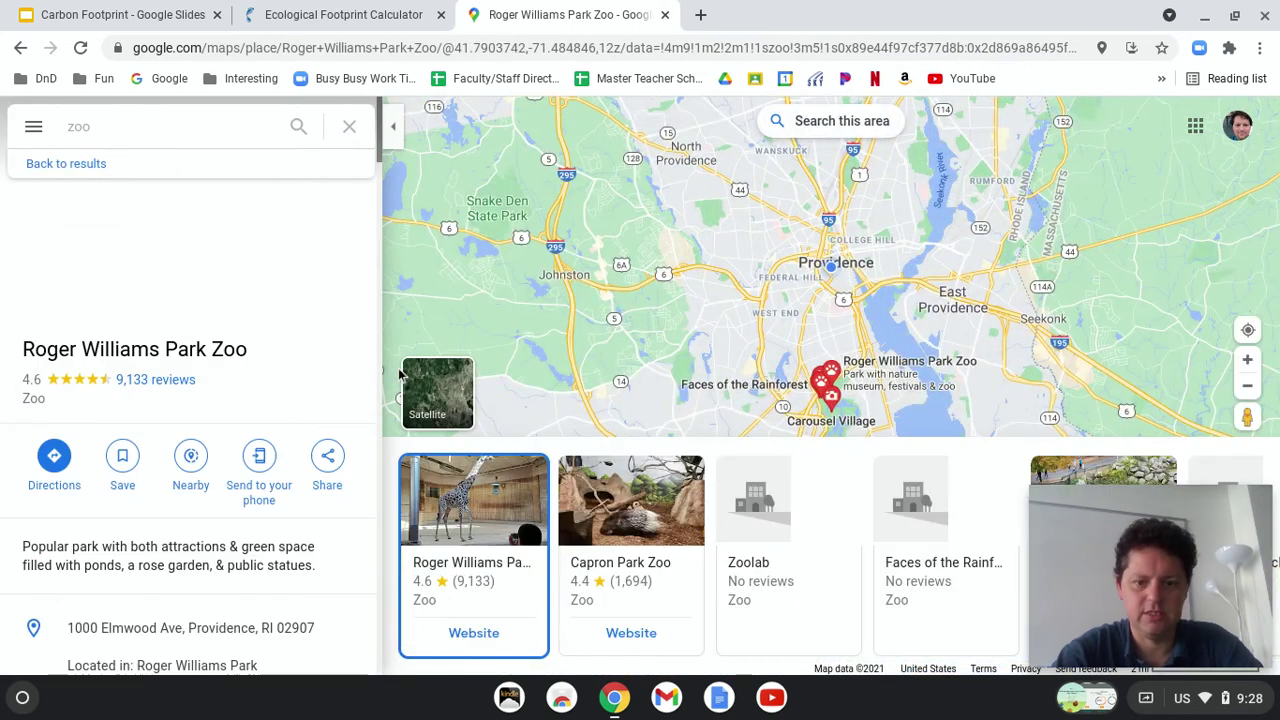
{"action": "left_click", "coordinate": [55, 458]}
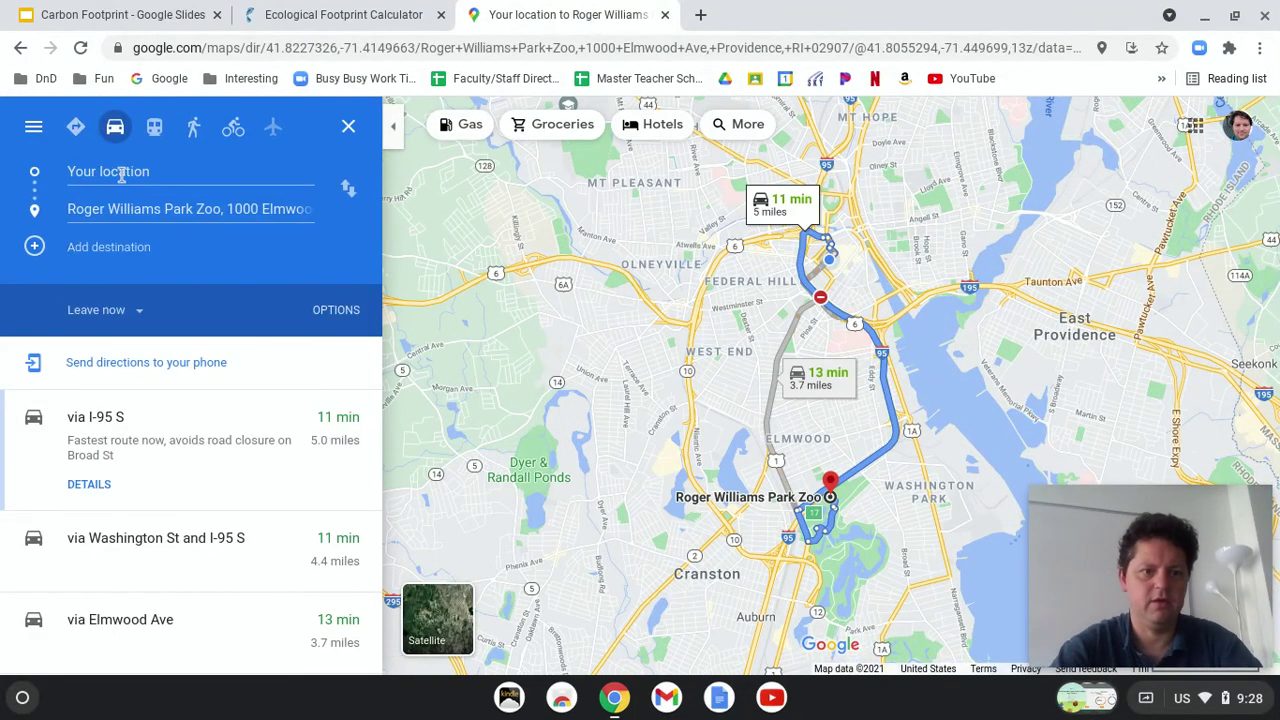
Step: Enter the Providence starting address and zoom in on the 11-minute, 5-mile route
{"action": "left_click", "coordinate": [120, 175]}
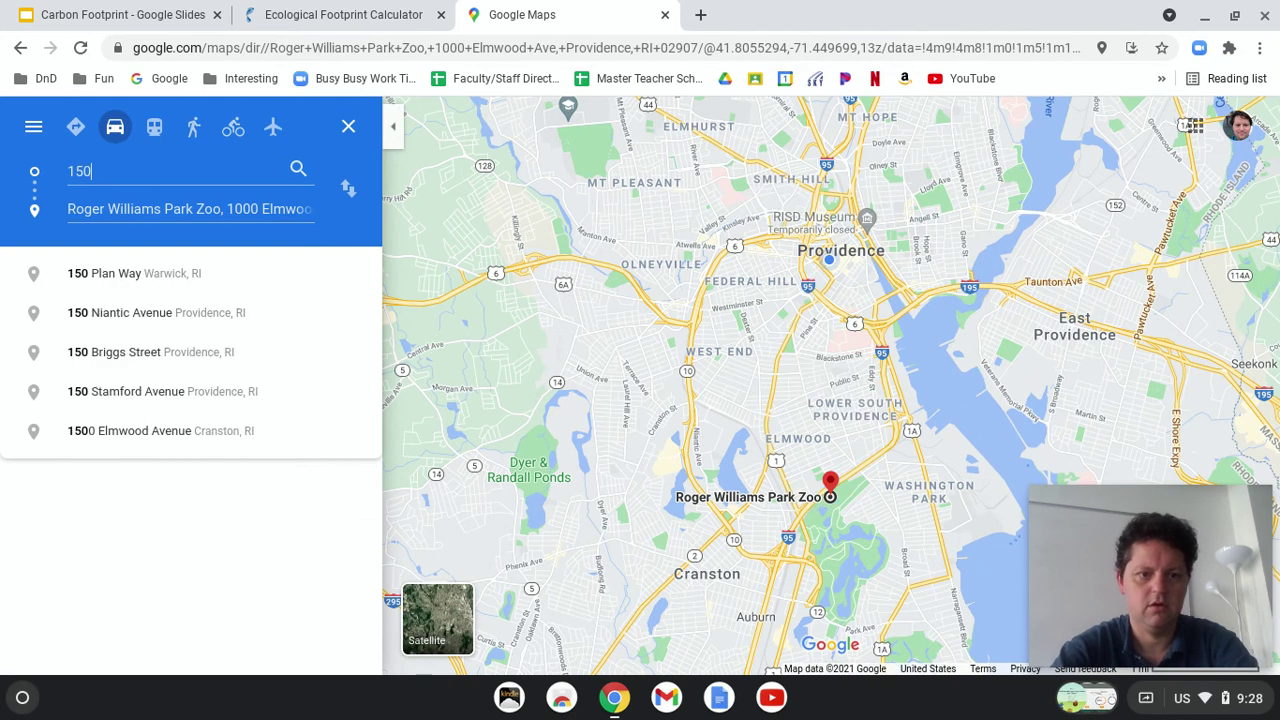
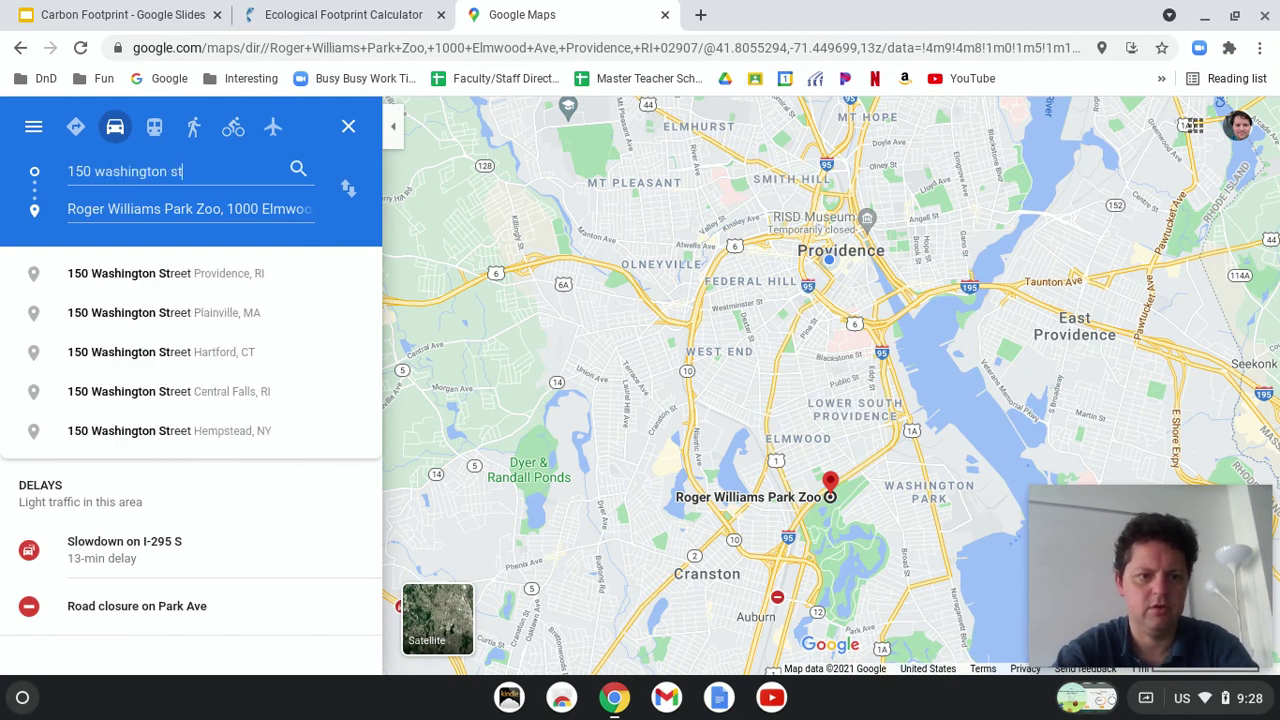
{"action": "left_click", "coordinate": [166, 273]}
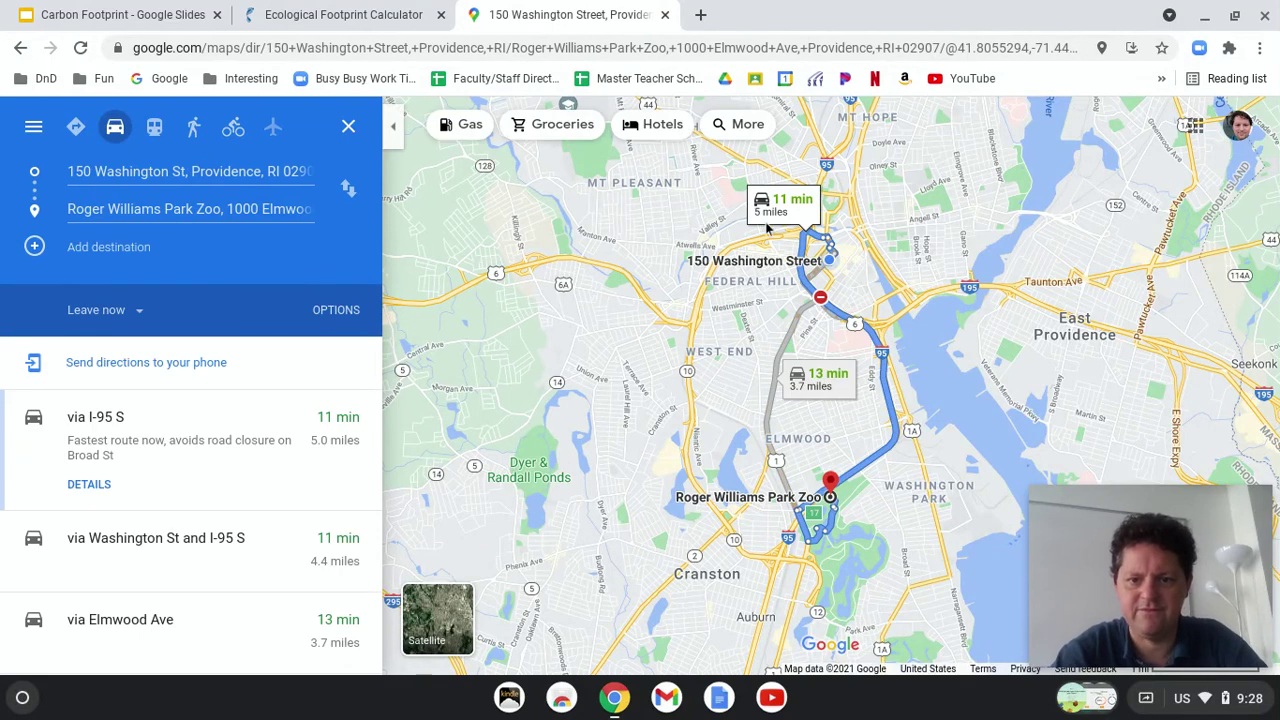
{"action": "scroll", "coordinate": [768, 228], "scroll_direction": "up", "scroll_amount": 3}
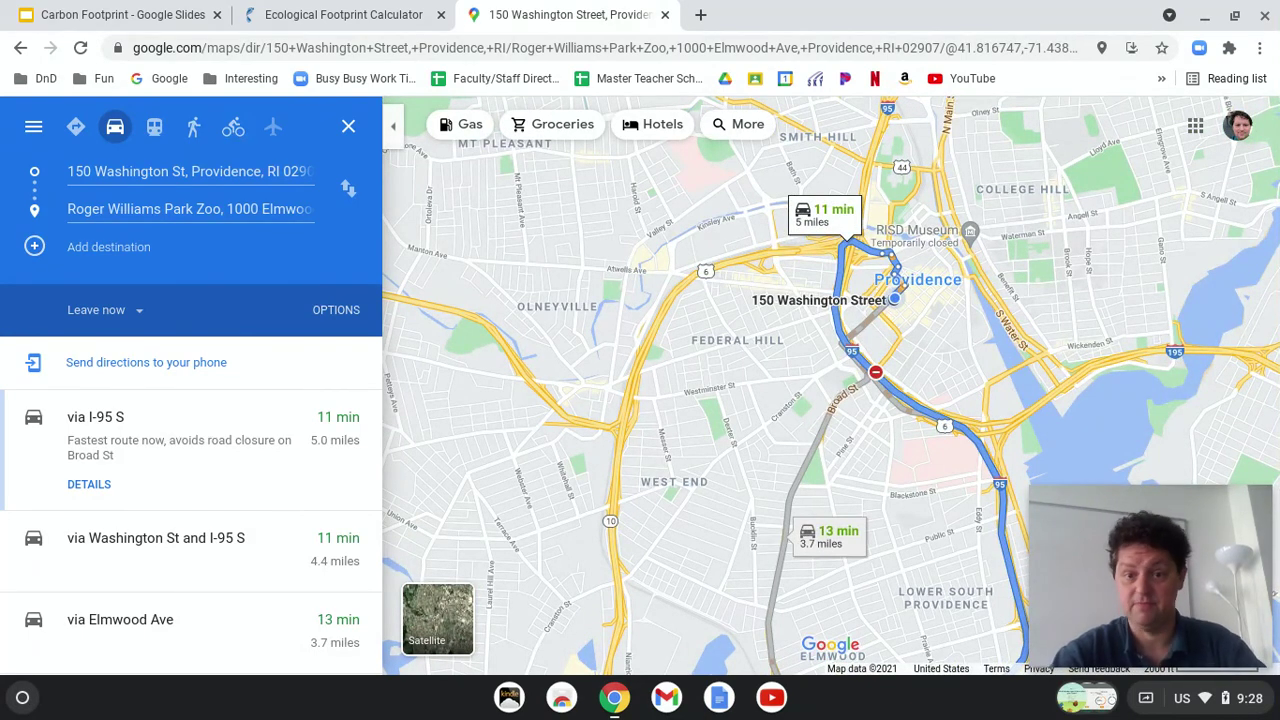
Step: Lower weekly car travel to 80 kms (50 miles) and continue to fuel economy
{"action": "left_click", "coordinate": [345, 10]}
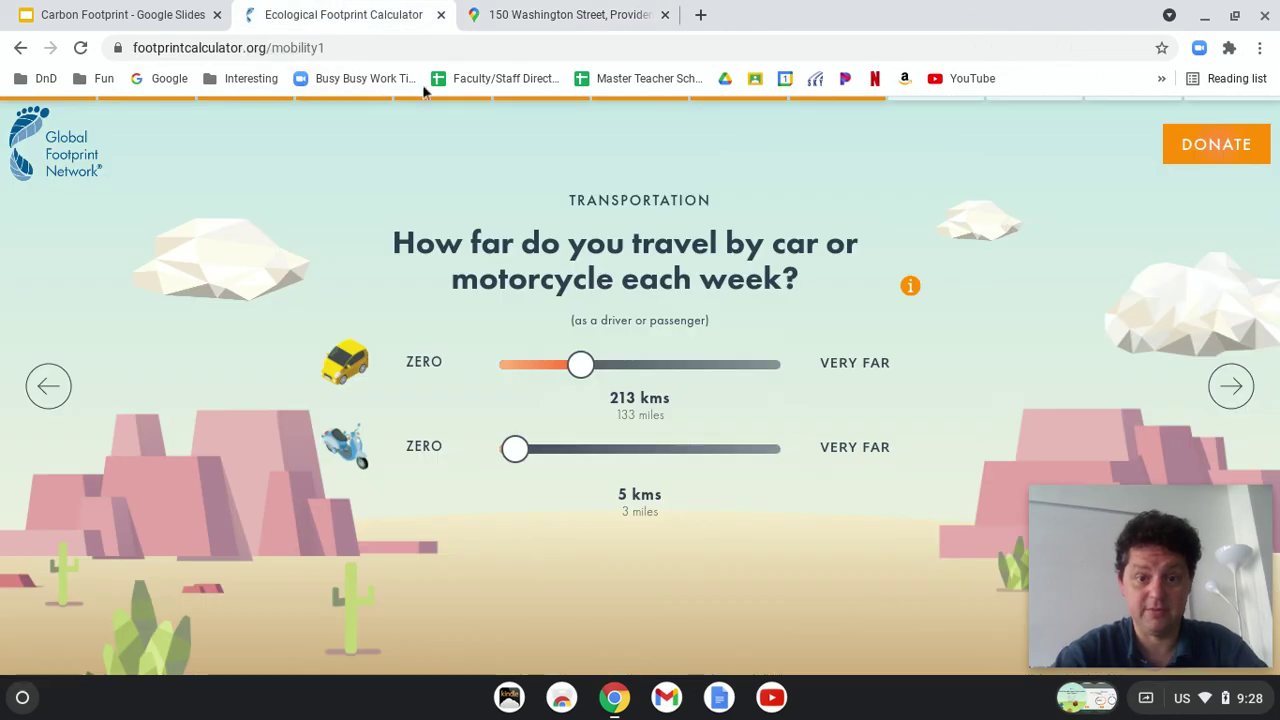
{"action": "left_click_drag", "start_coordinate": [581, 365], "coordinate": [542, 372]}
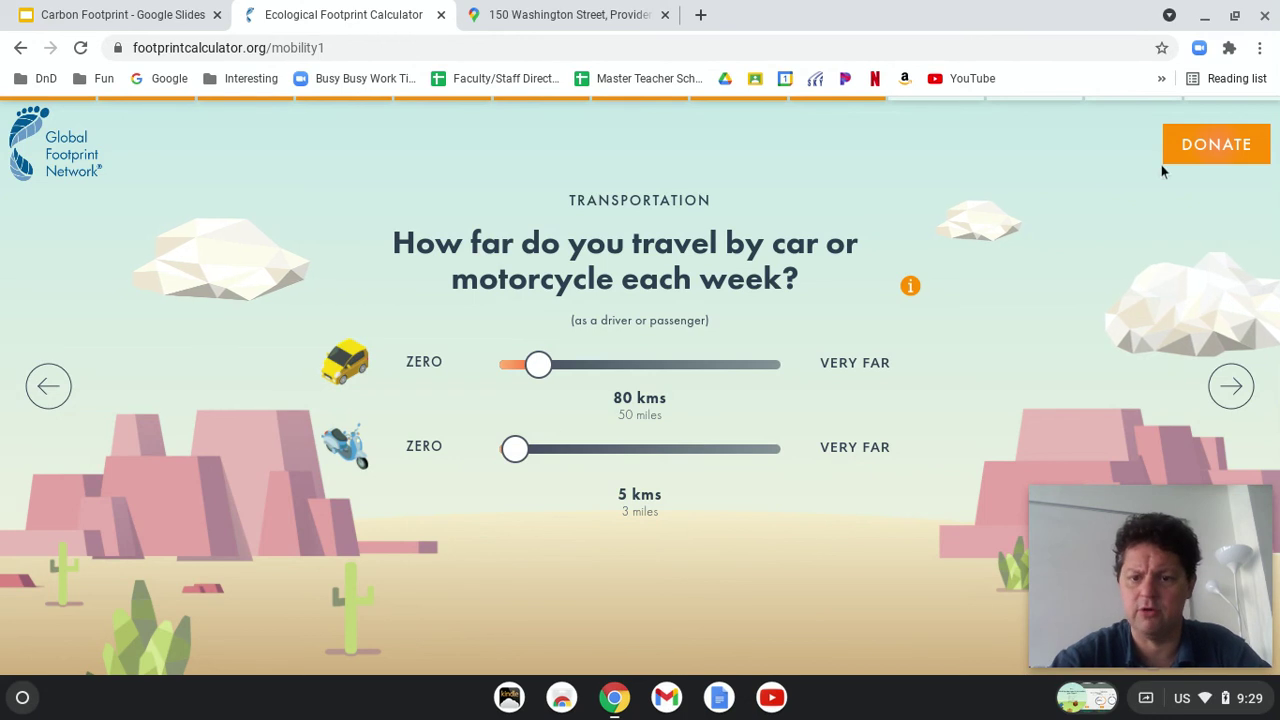
{"action": "left_click", "coordinate": [1240, 403]}
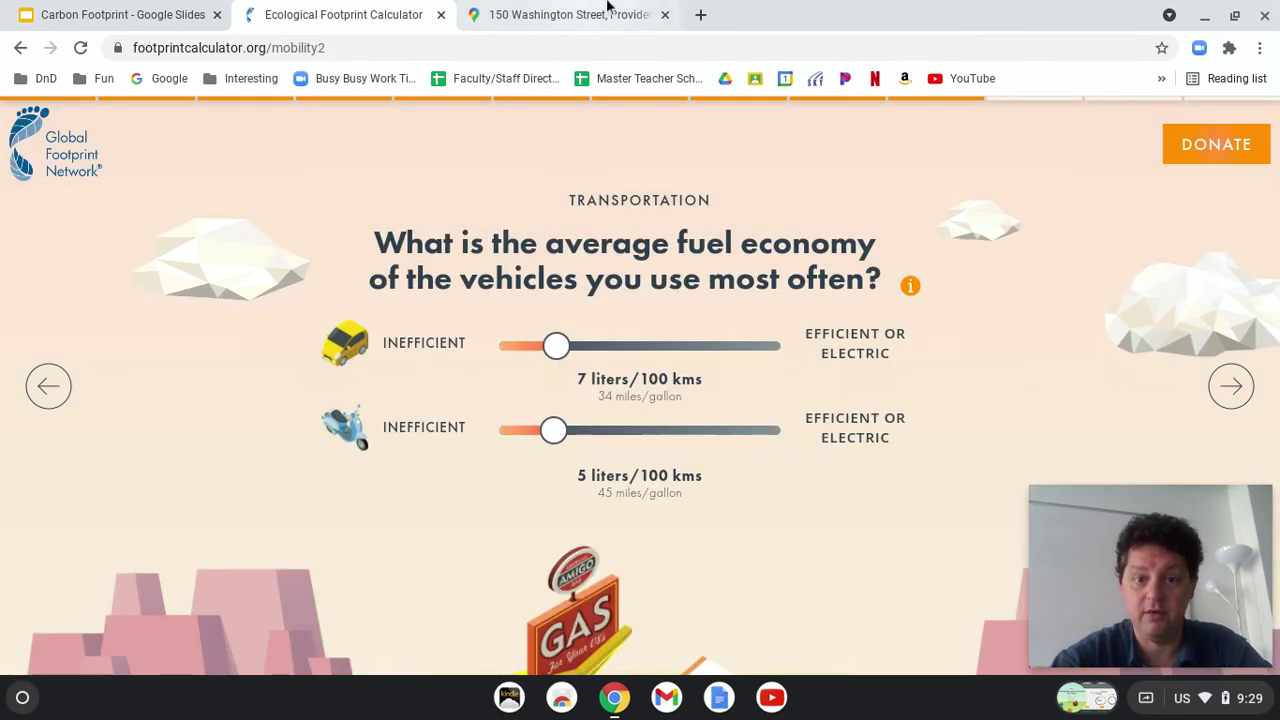
Step: Go to google.com from the Maps tab and search for '2012 ford fusion'
{"action": "left_click", "coordinate": [570, 14]}
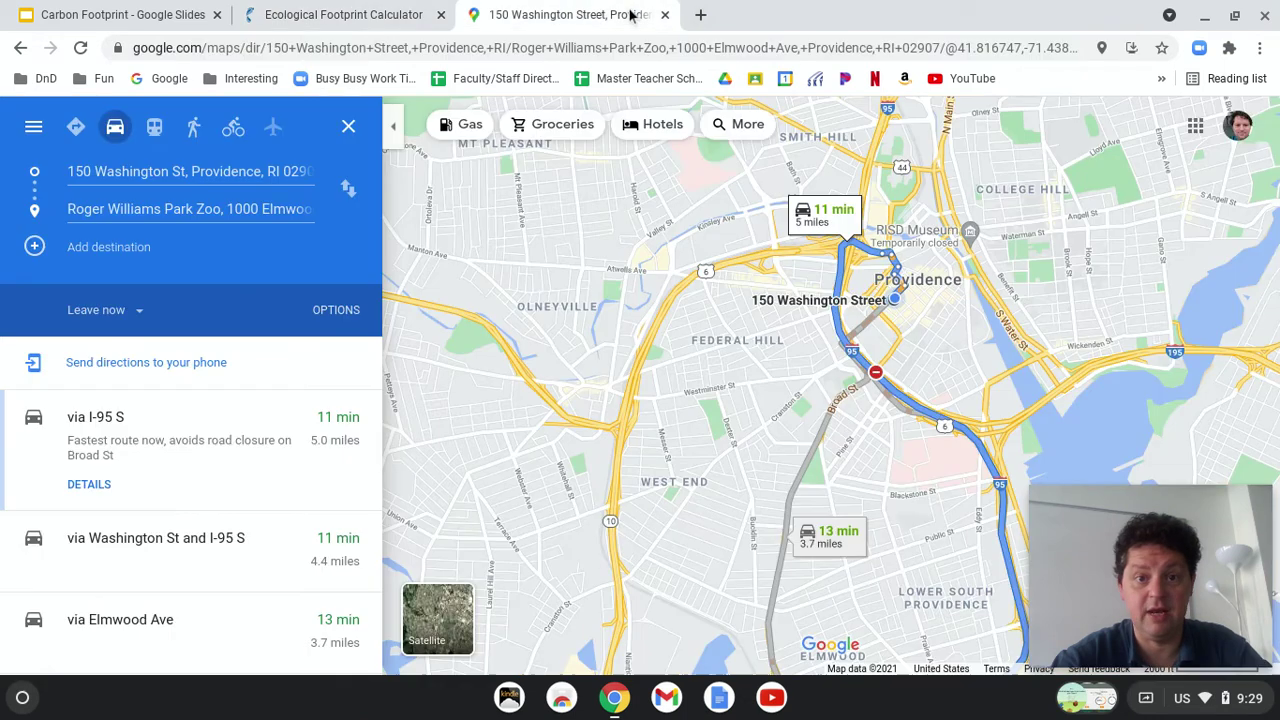
{"action": "left_click", "coordinate": [530, 40]}
{"action": "type", "text": "go"}
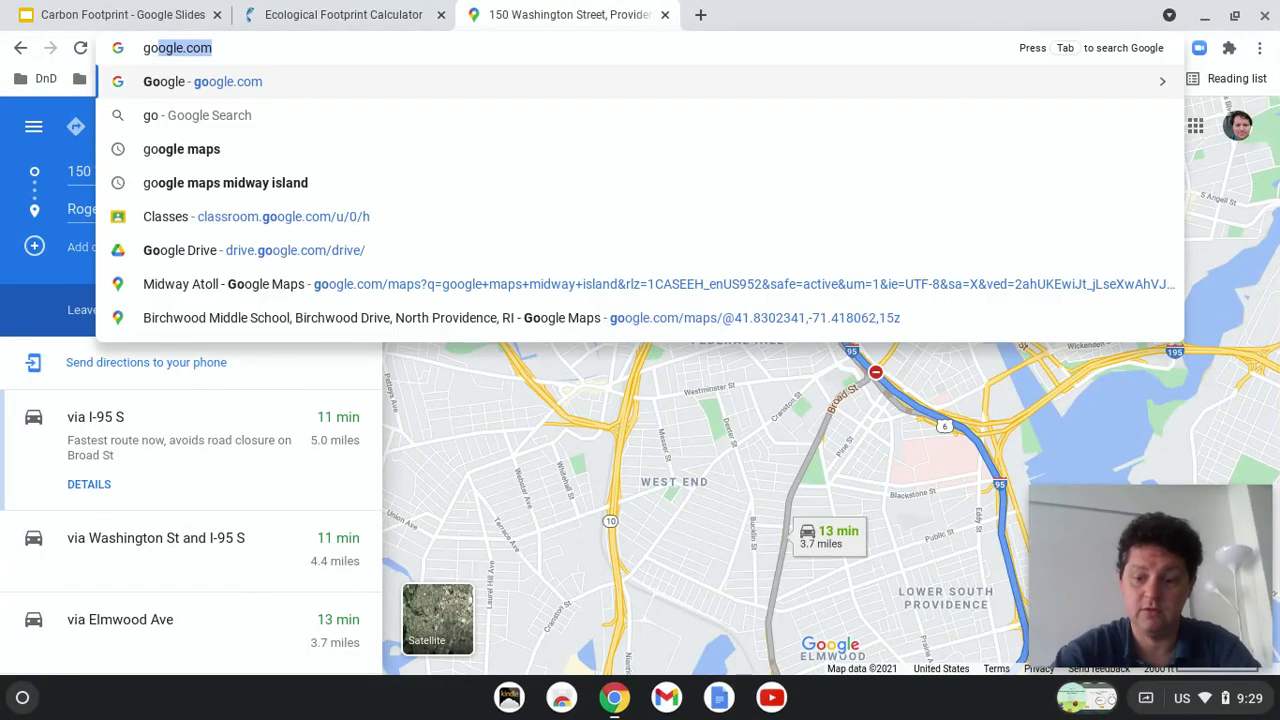
{"action": "type", "text": "ogle.c"}
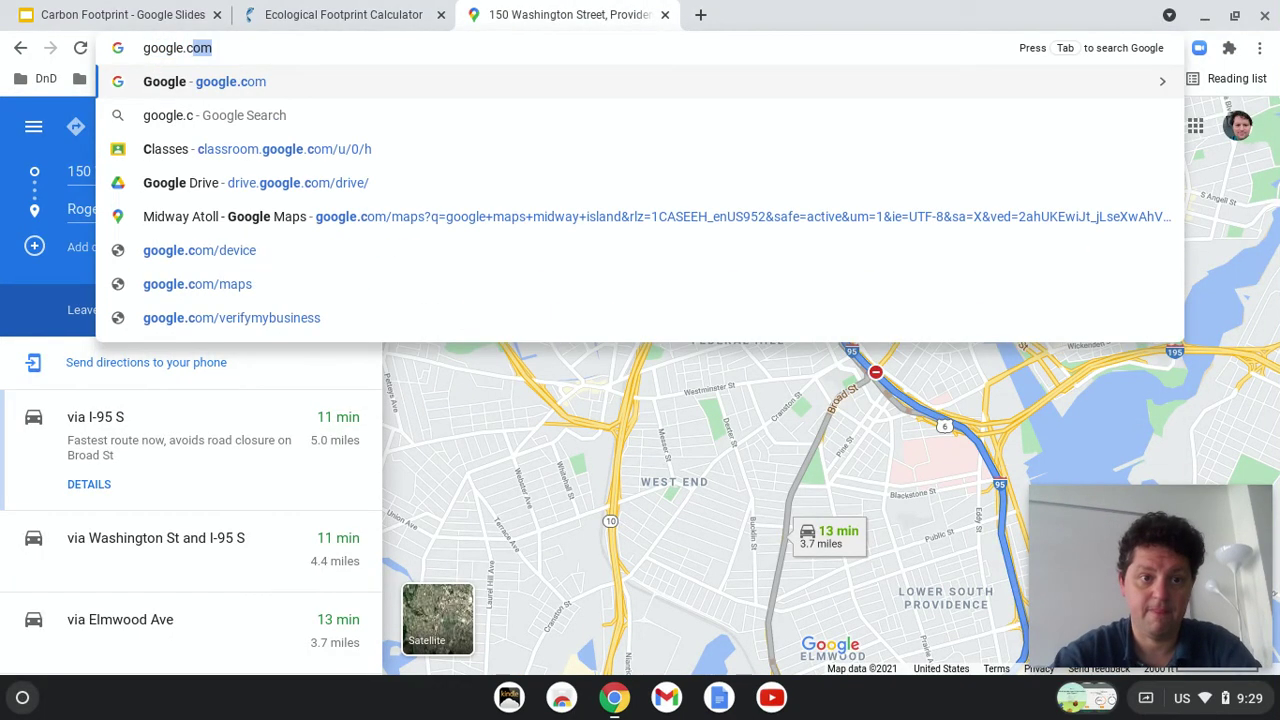
{"action": "key", "text": "Return"}
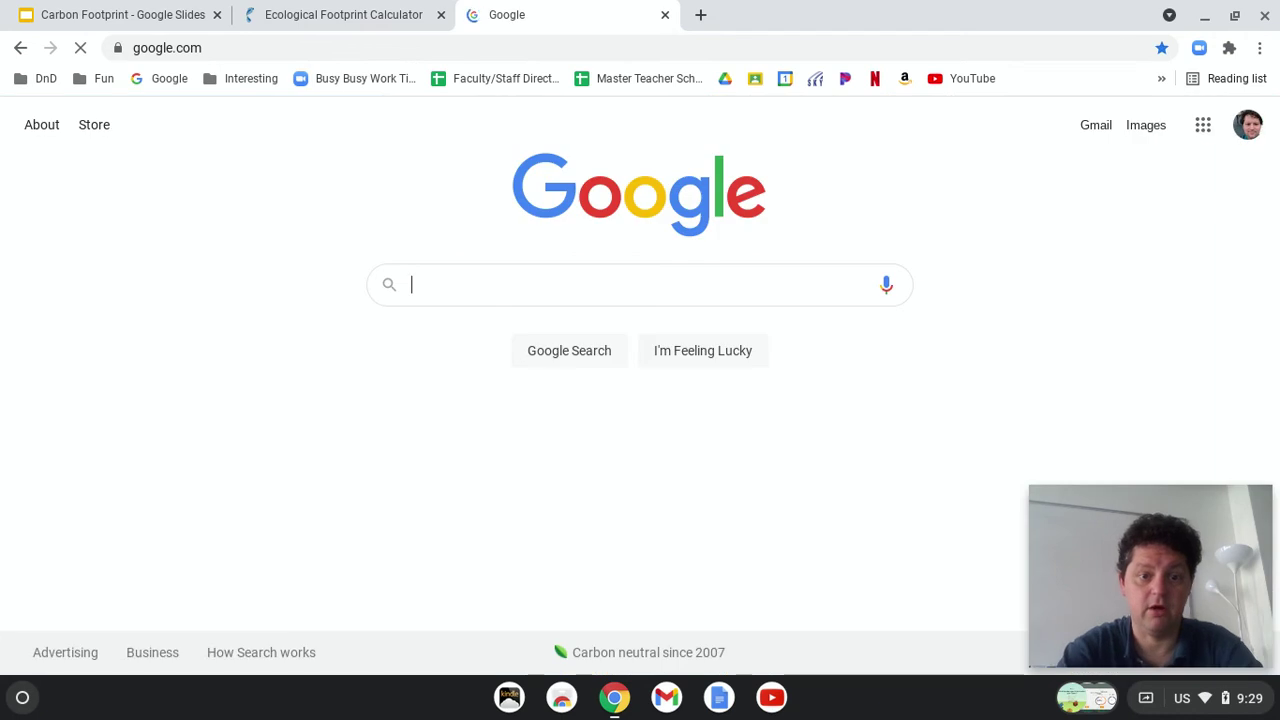
{"action": "type", "text": "2012"}
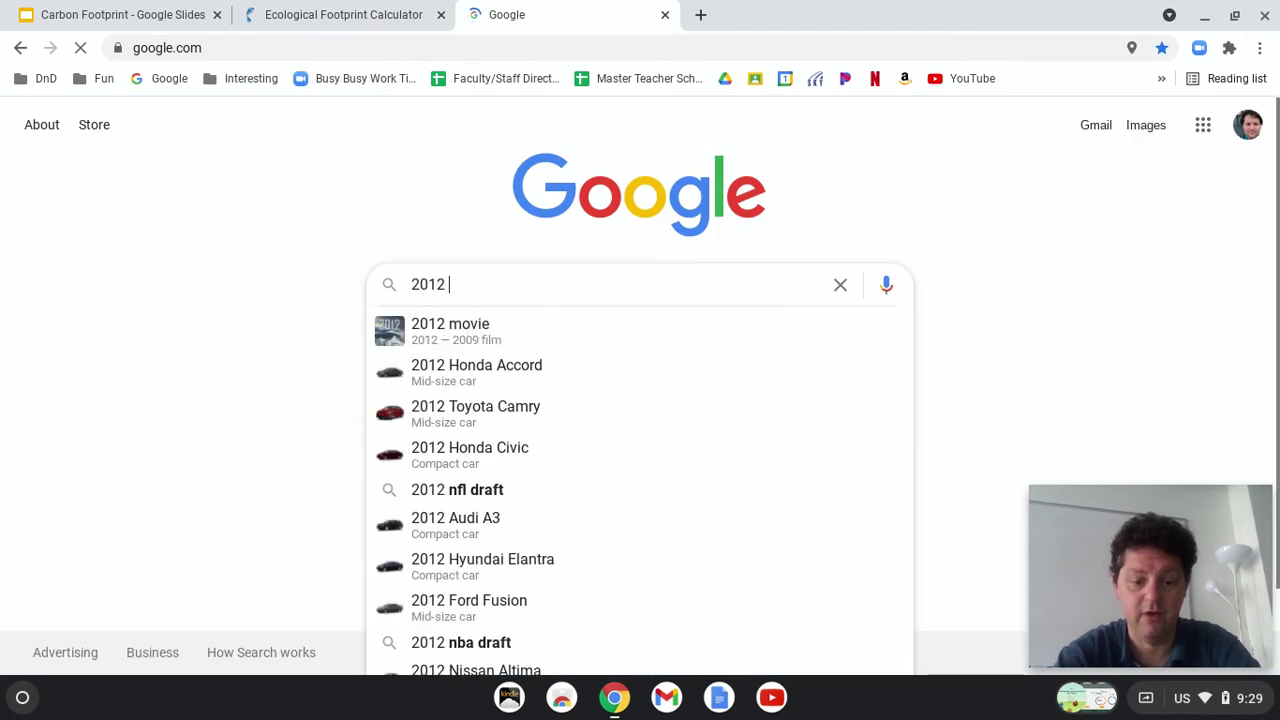
{"action": "type", "text": " ford fusion"}
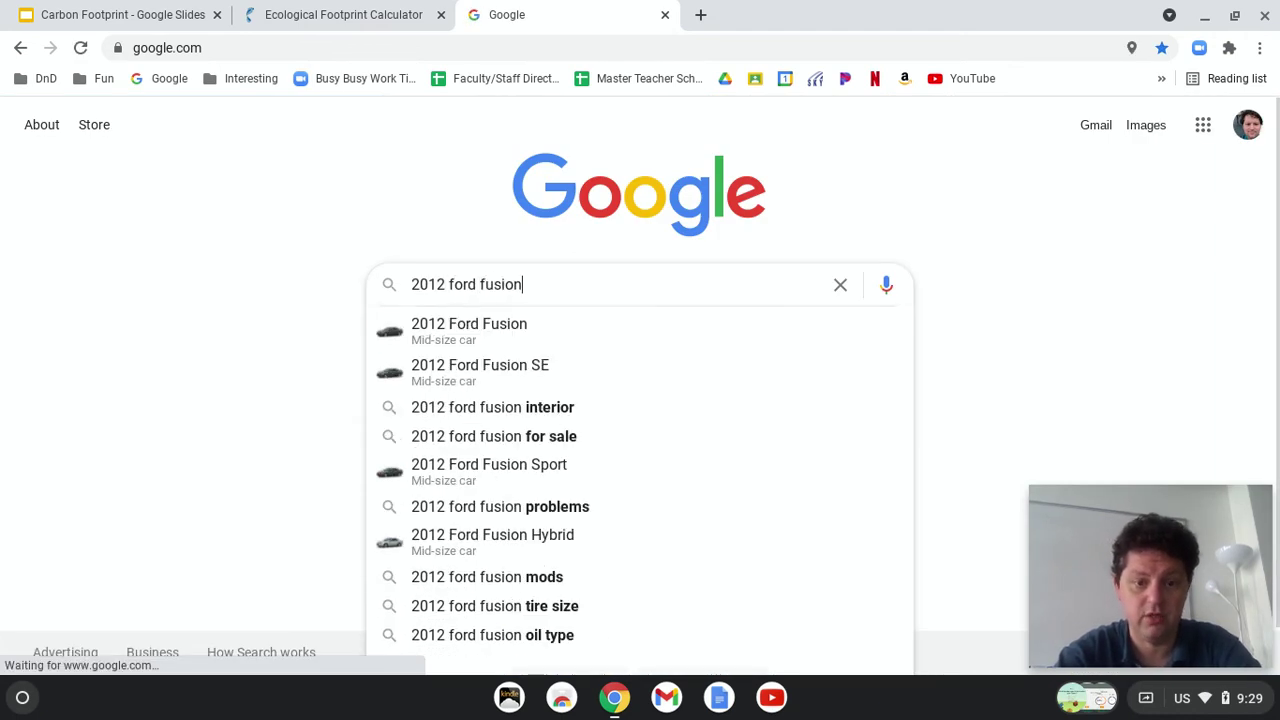
{"action": "key", "text": "Return"}
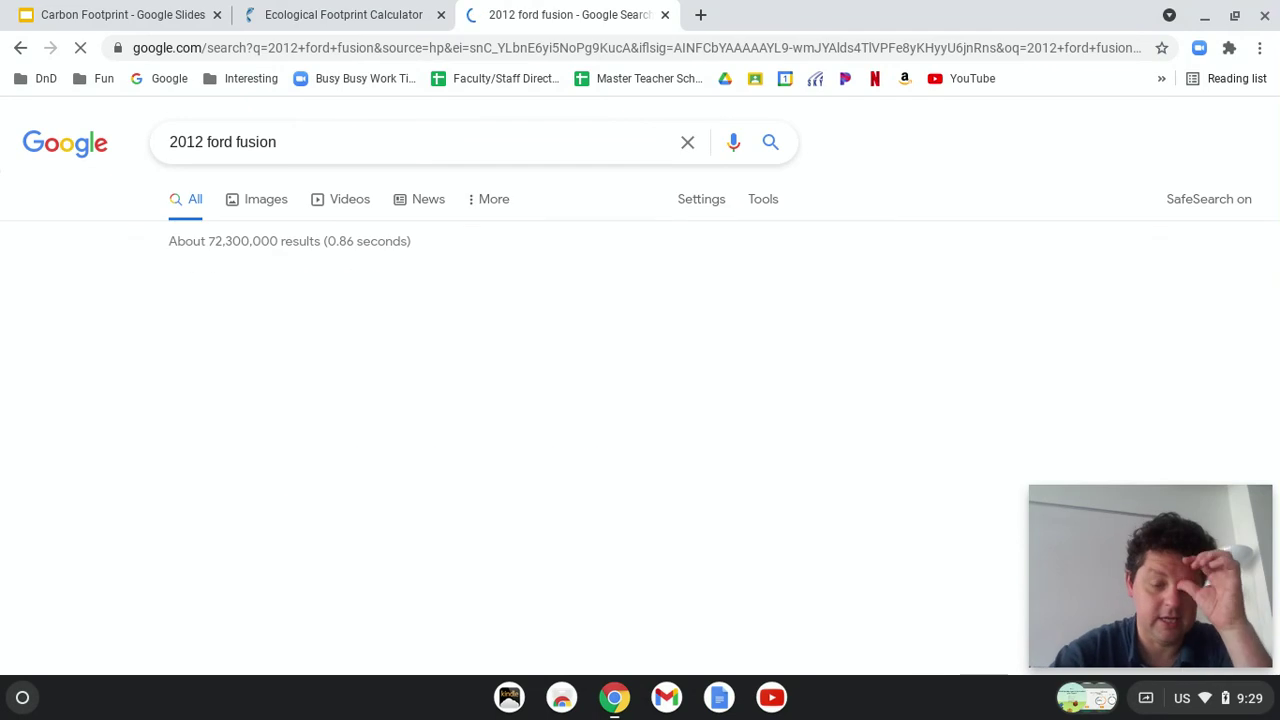
Step: Refine the search to '2012 ford fusion mpg' to find 23 city / 33 highway mpg
{"action": "left_click", "coordinate": [374, 142]}
{"action": "type", "text": "mpg"}
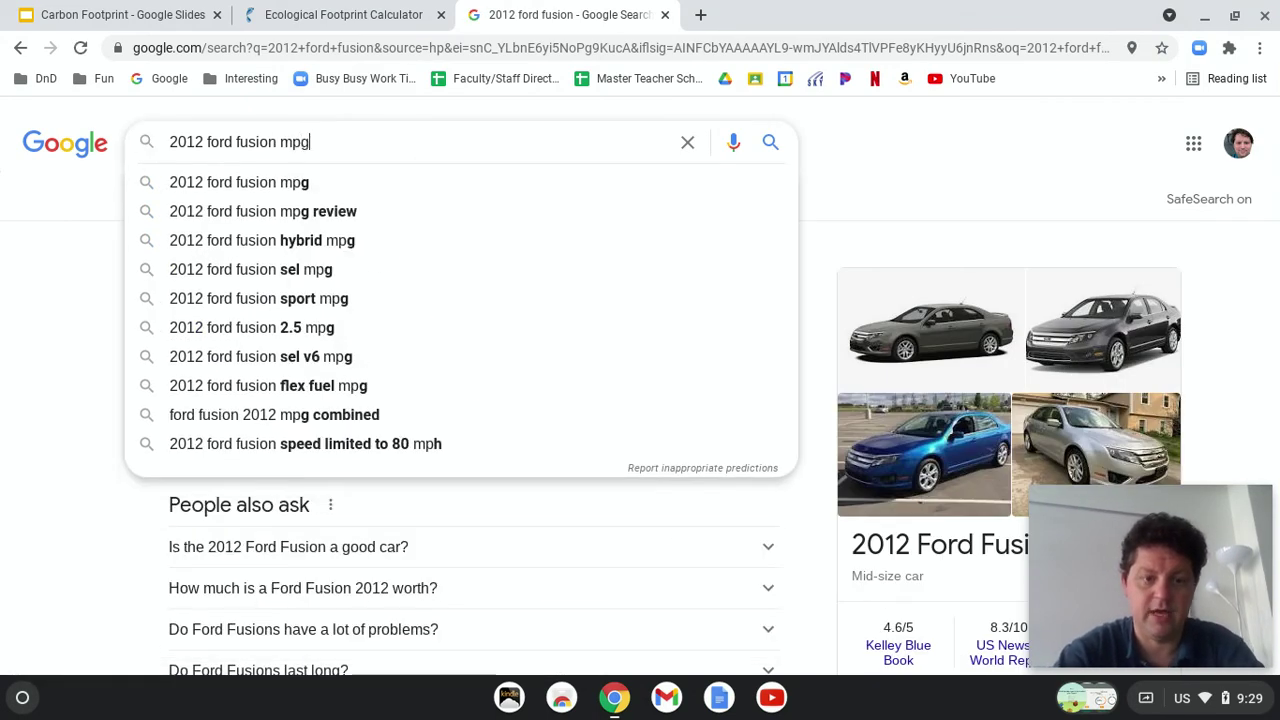
{"action": "key", "text": "Return"}
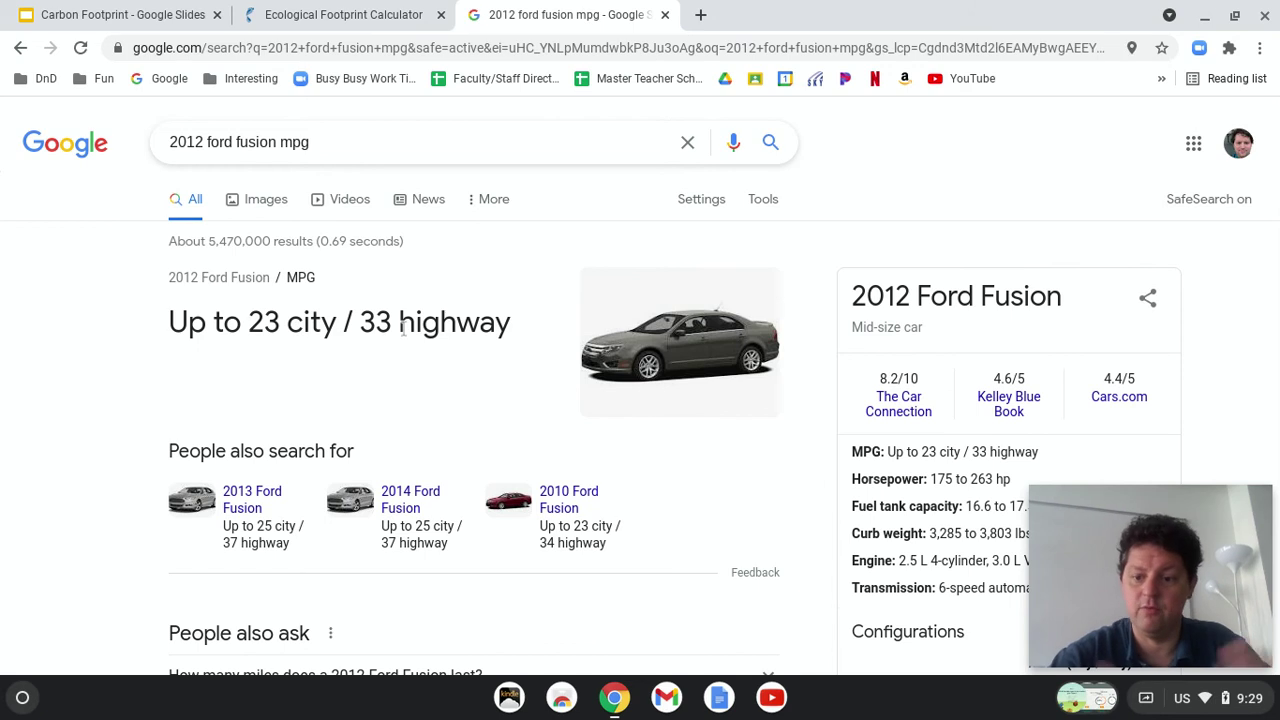
{"action": "left_click", "coordinate": [340, 14]}
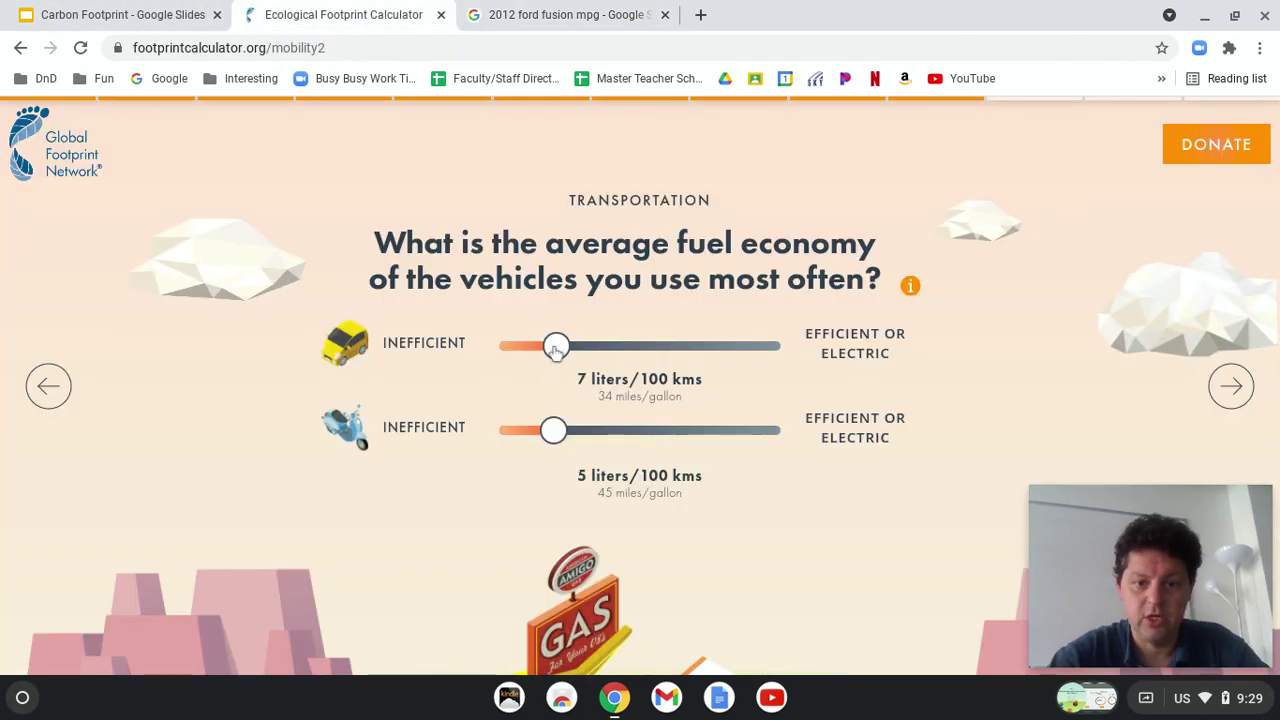
Step: Set car fuel economy to 8 liters/100 kms (28 mpg) and skip past the remaining transport questions
{"action": "left_click_drag", "start_coordinate": [554, 354], "coordinate": [544, 352]}
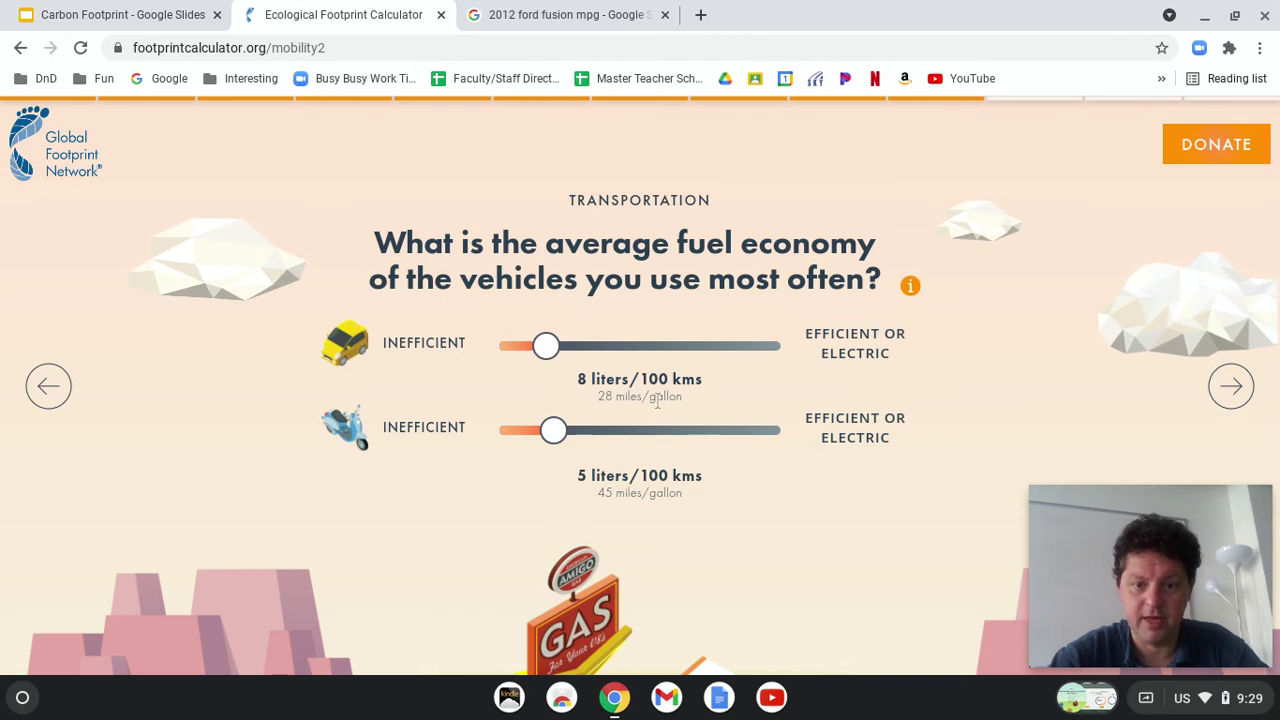
{"action": "left_click", "coordinate": [1232, 387]}
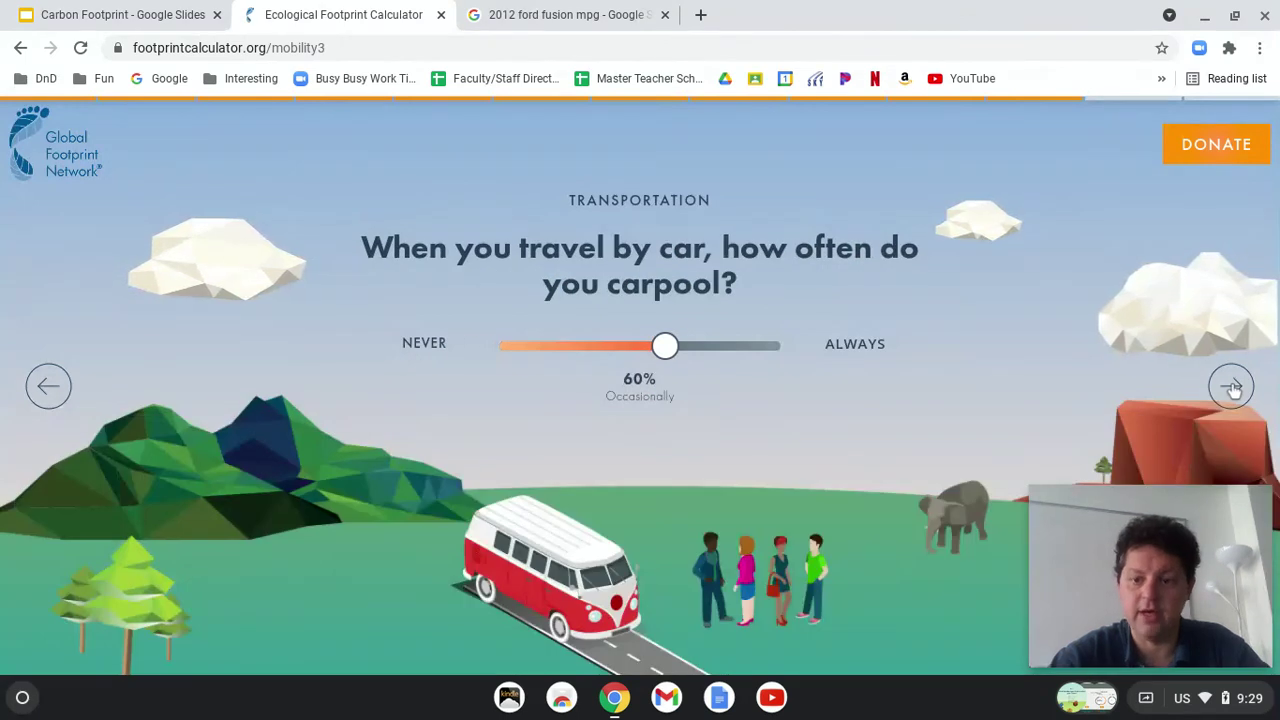
{"action": "left_click", "coordinate": [1232, 387]}
{"action": "left_click", "coordinate": [1232, 387]}
Step: Skip to the results showing a 16 May Overshoot Day and 2.7 Earths, and screenshot them
{"action": "left_click", "coordinate": [1232, 387]}
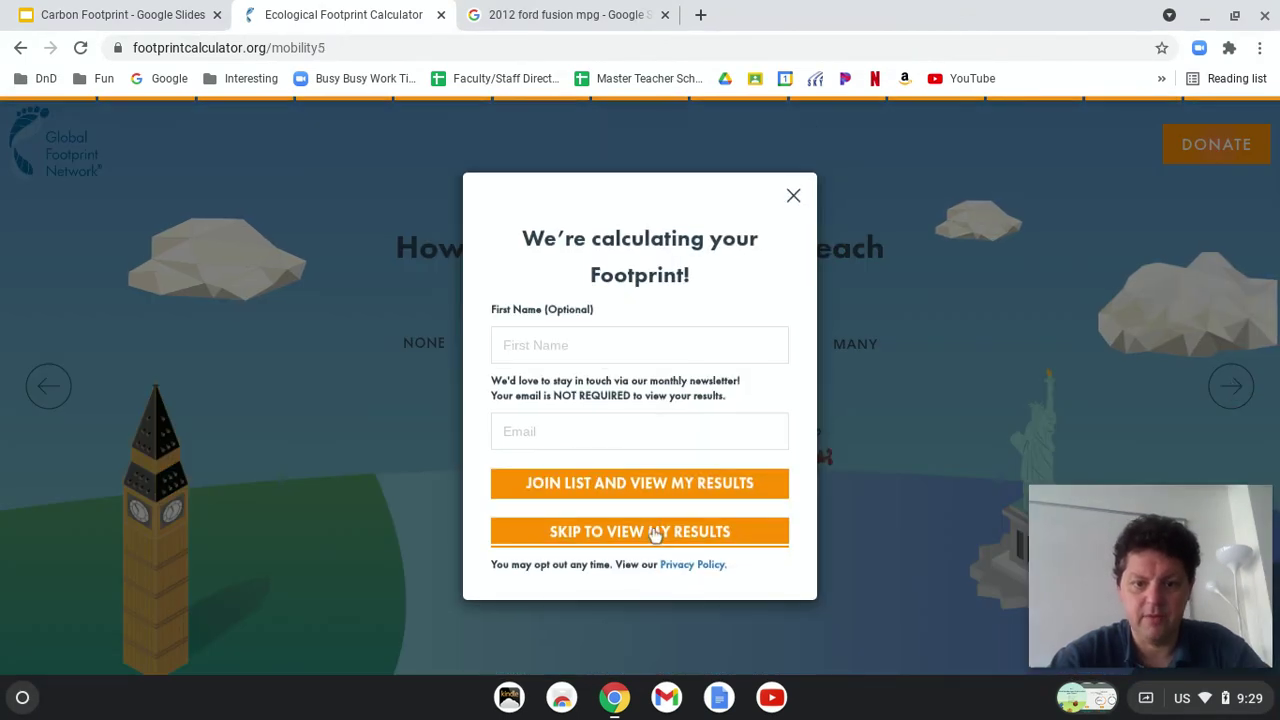
{"action": "left_click", "coordinate": [655, 536]}
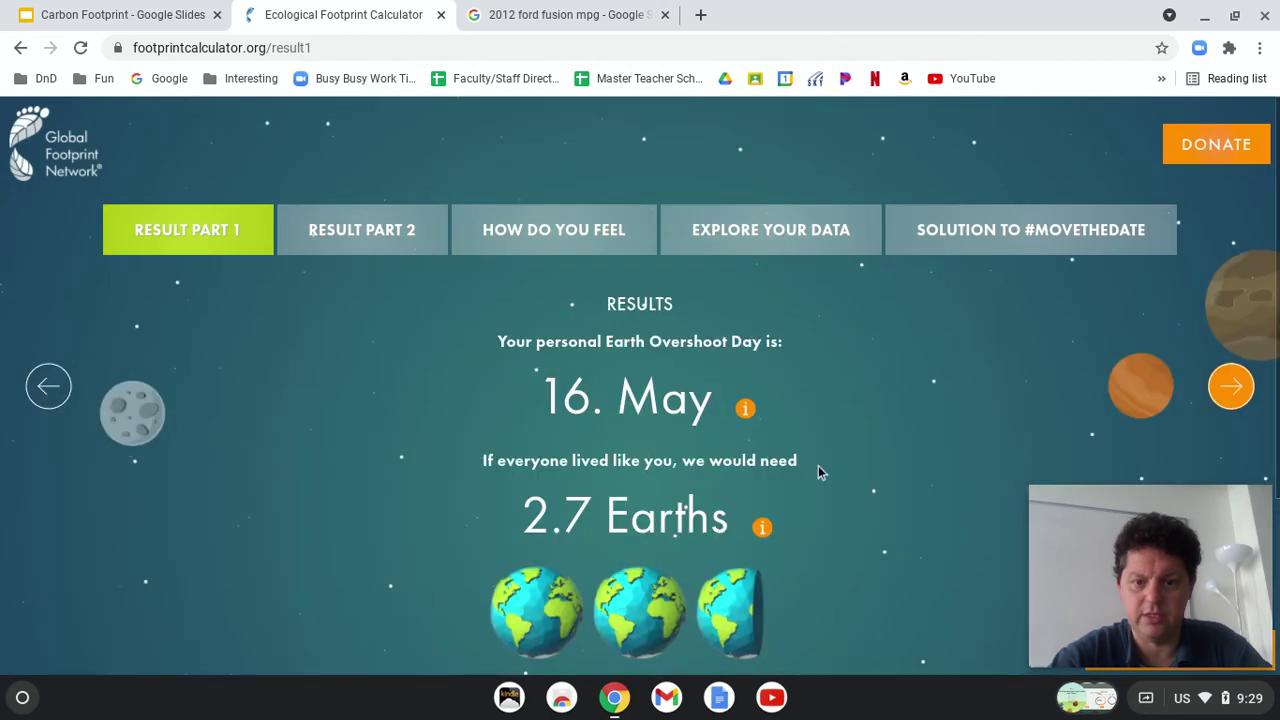
{"action": "scroll", "coordinate": [818, 468], "scroll_direction": "down", "scroll_amount": 2}
{"action": "scroll", "coordinate": [818, 465], "scroll_direction": "down", "scroll_amount": 1}
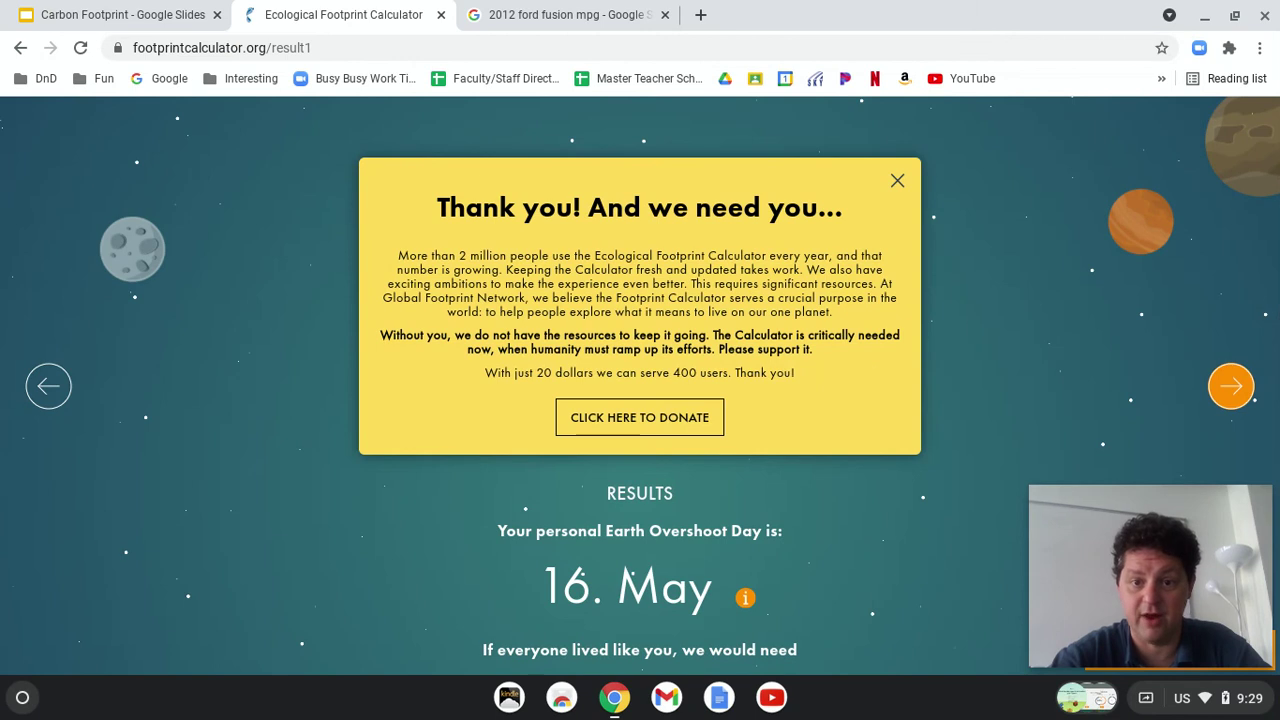
{"action": "left_click", "coordinate": [897, 184]}
{"action": "scroll", "coordinate": [925, 470], "scroll_direction": "down", "scroll_amount": 2}
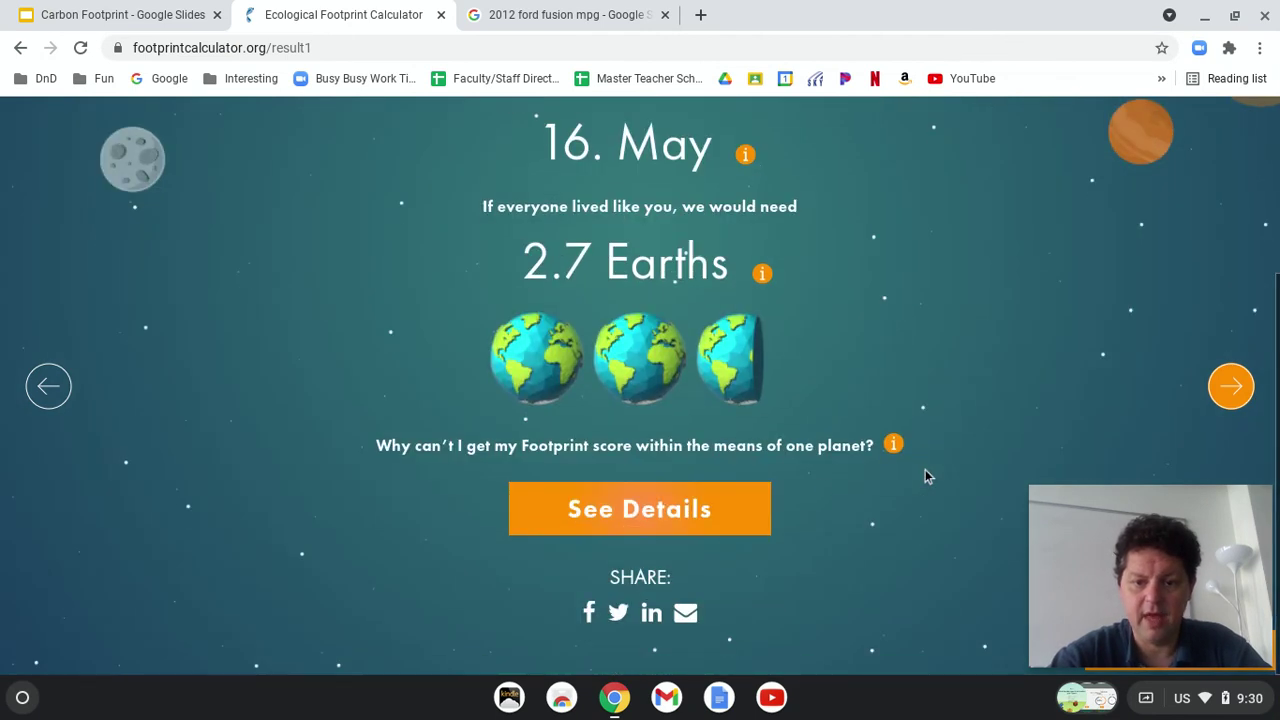
{"action": "scroll", "coordinate": [816, 357], "scroll_direction": "up", "scroll_amount": 1}
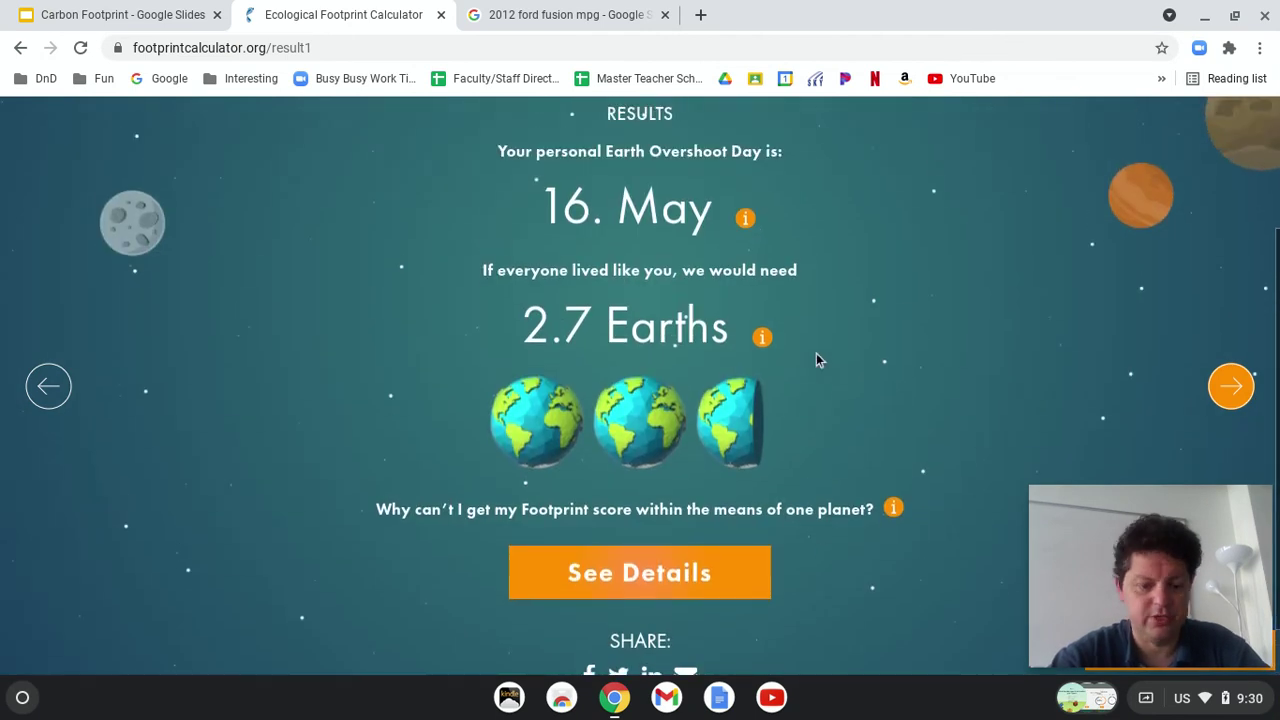
{"action": "key", "text": "ctrl+F5"}
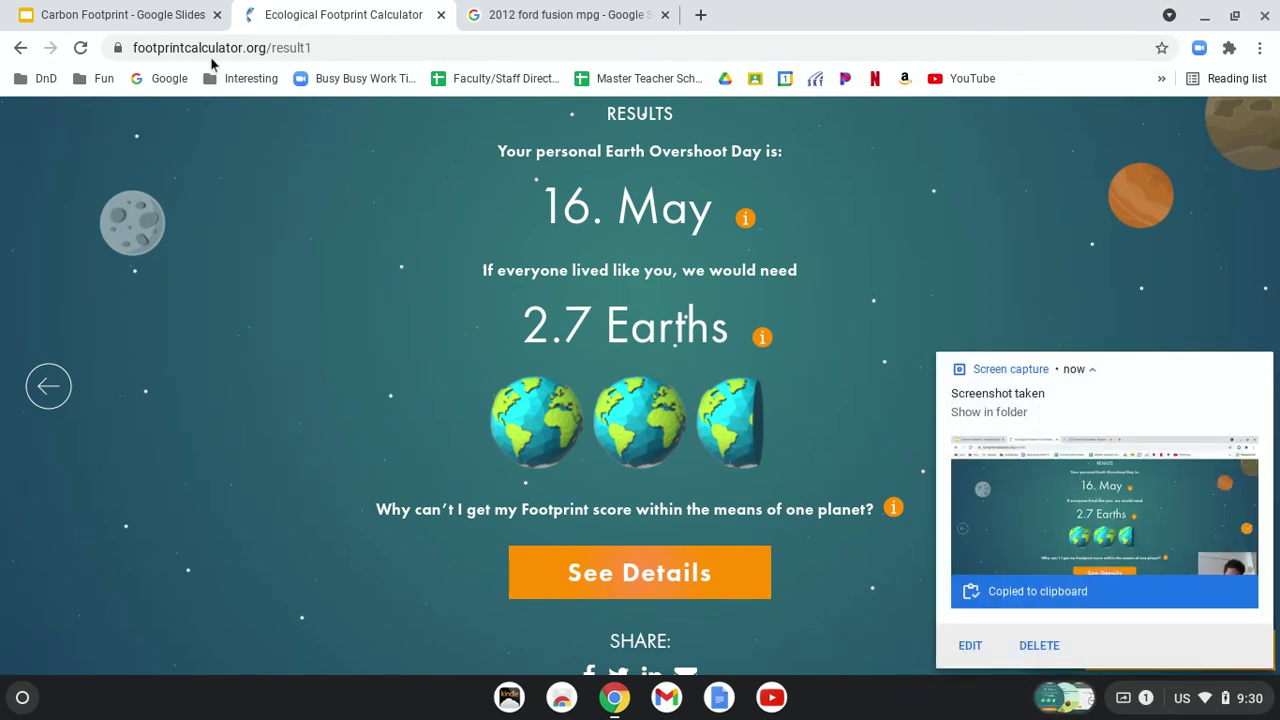
Step: Open See Details showing 4.6 gha, 7 tonnes CO2 and 53% carbon, and screenshot the charts
{"action": "left_click", "coordinate": [145, 10]}
{"action": "left_click", "coordinate": [287, 10]}
{"action": "left_click", "coordinate": [643, 572]}
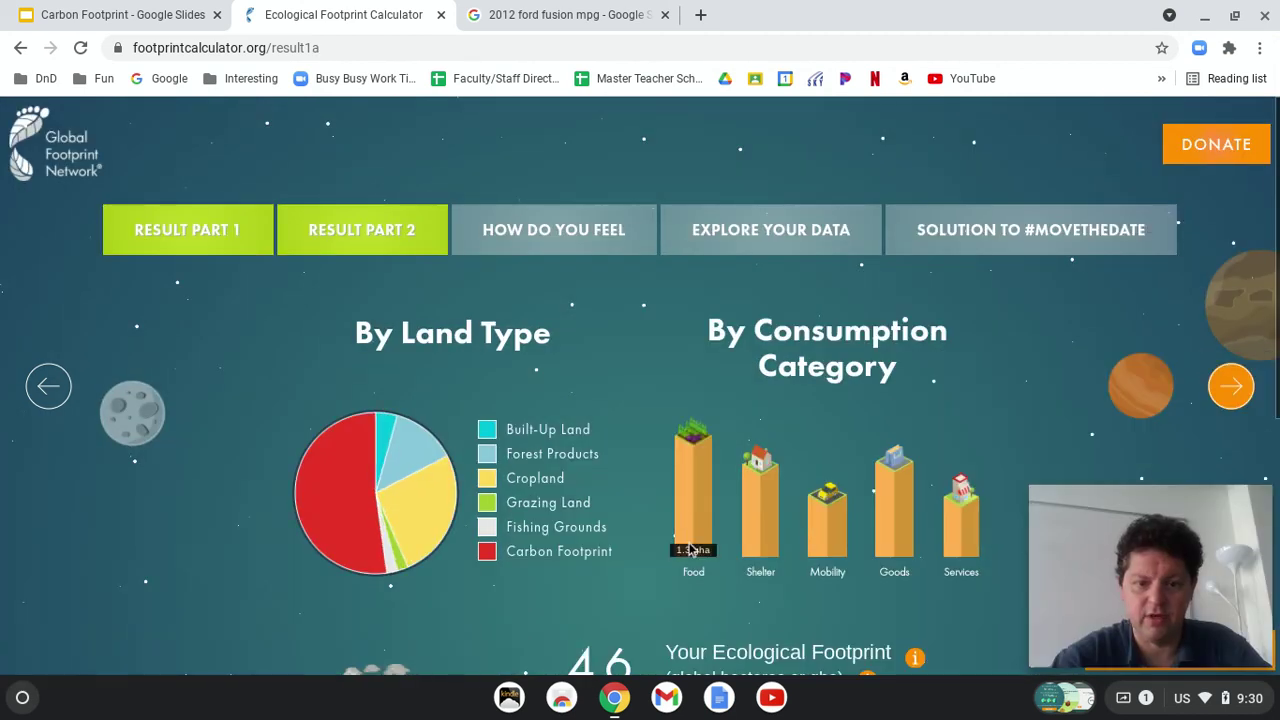
{"action": "scroll", "coordinate": [688, 542], "scroll_direction": "down", "scroll_amount": 3}
{"action": "scroll", "coordinate": [688, 548], "scroll_direction": "down", "scroll_amount": 2}
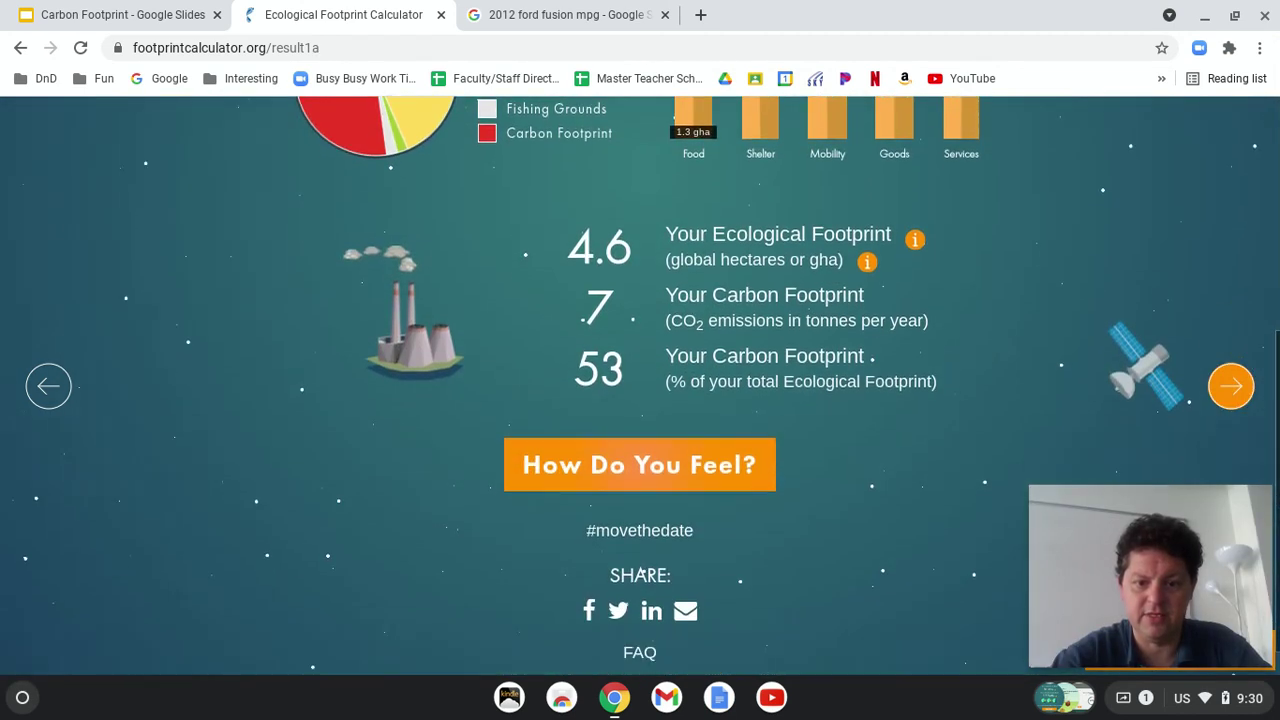
{"action": "scroll", "coordinate": [600, 540], "scroll_direction": "up", "scroll_amount": 2}
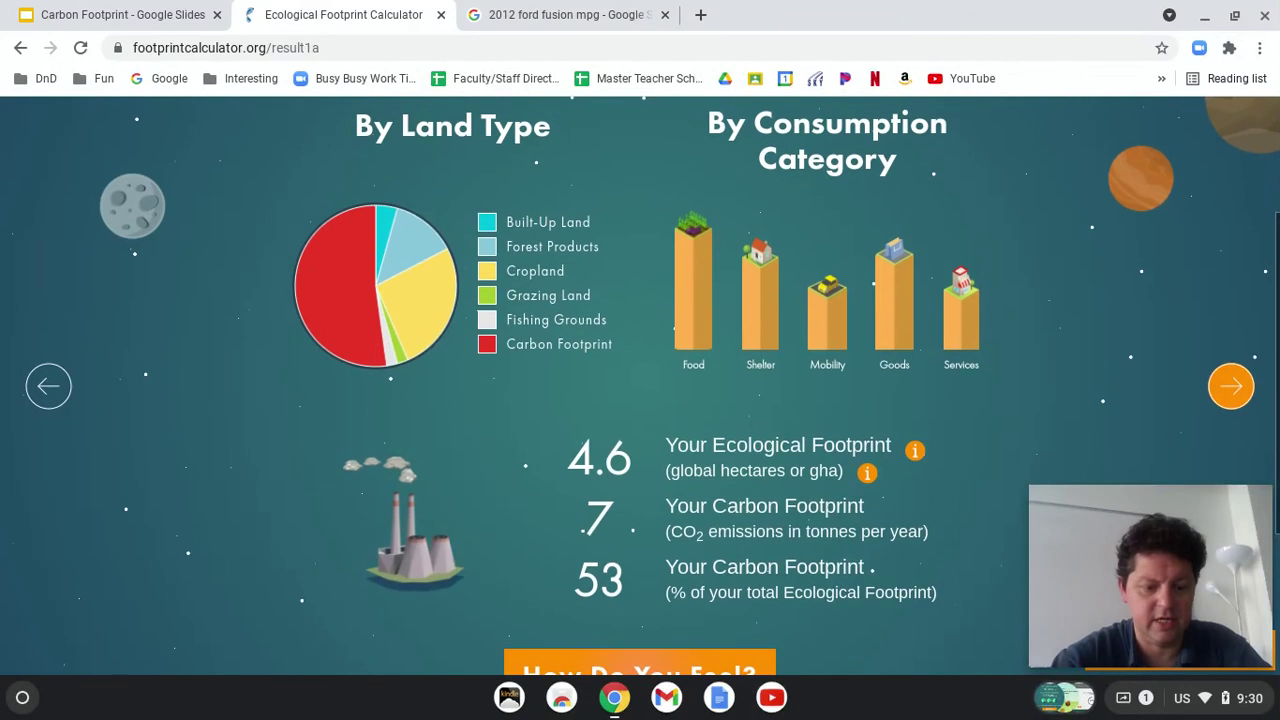
{"action": "key", "text": "ctrl+F5"}
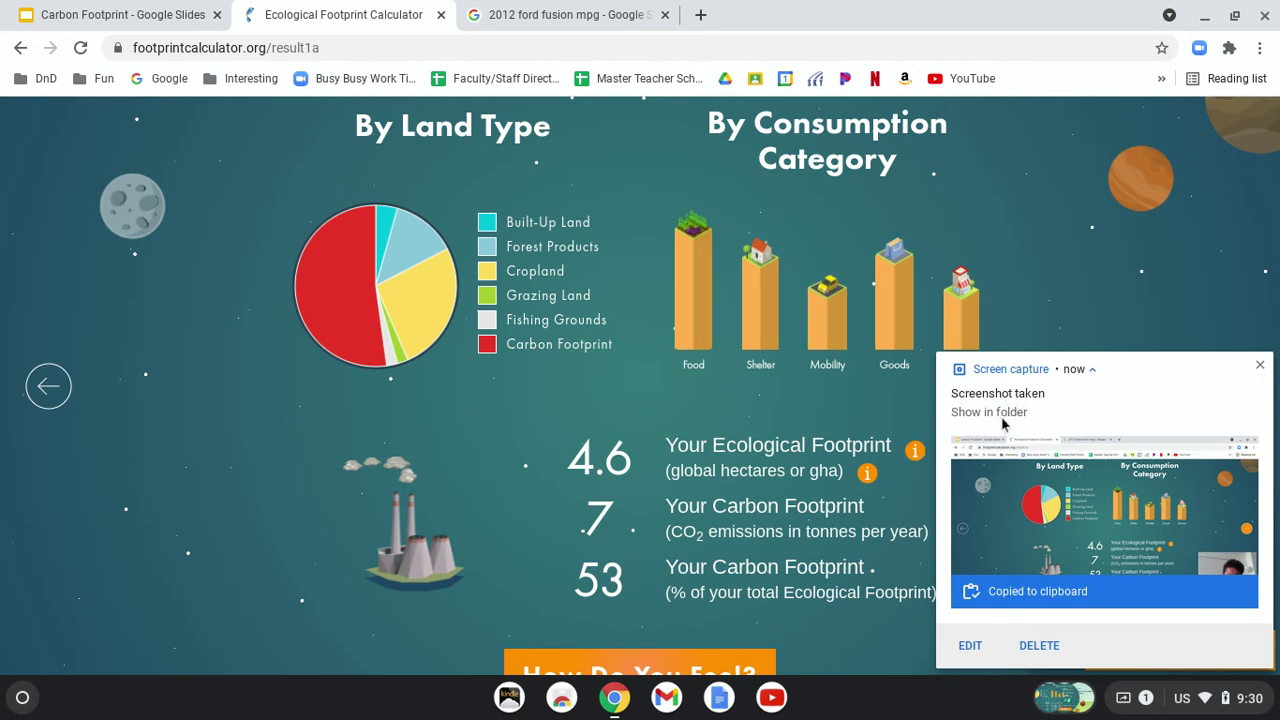
{"action": "scroll", "coordinate": [538, 277], "scroll_direction": "up", "scroll_amount": 2}
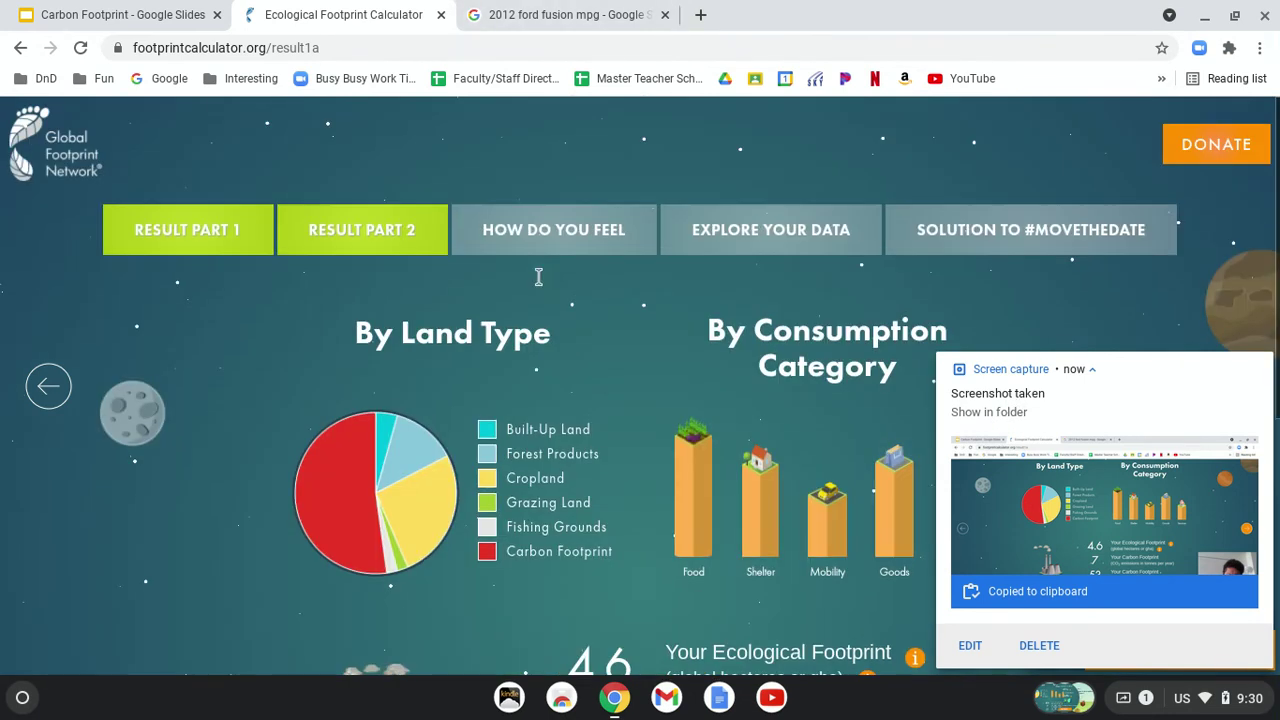
Step: On the How Do You Feel page, choose Worried as the feeling about the footprint
{"action": "left_click", "coordinate": [538, 236]}
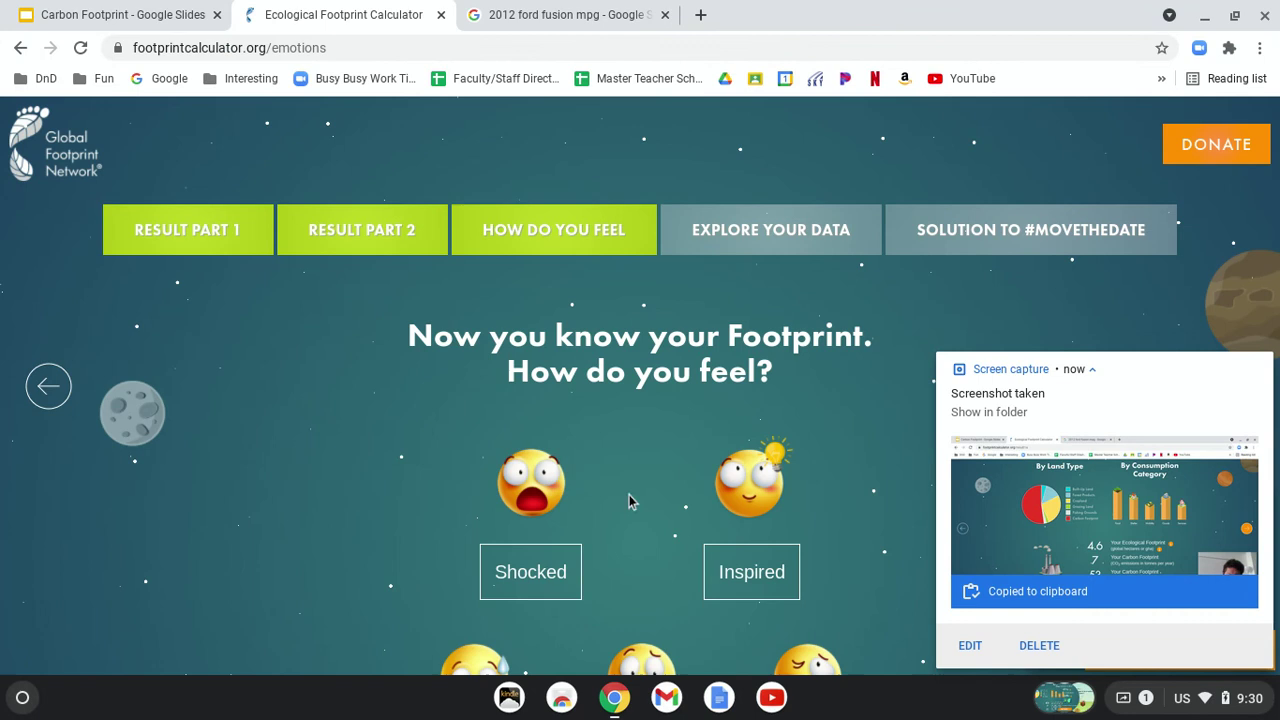
{"action": "scroll", "coordinate": [643, 538], "scroll_direction": "down", "scroll_amount": 4}
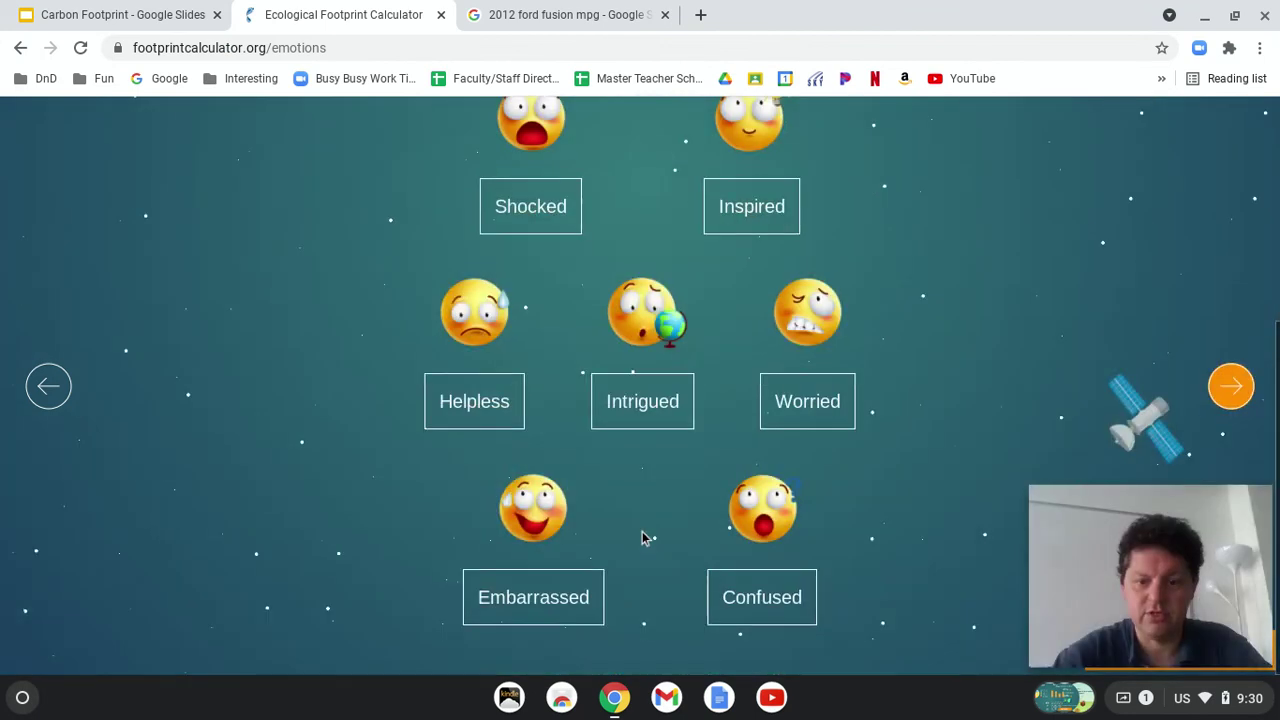
{"action": "scroll", "coordinate": [643, 538], "scroll_direction": "up", "scroll_amount": 2}
{"action": "scroll", "coordinate": [643, 538], "scroll_direction": "down", "scroll_amount": 2}
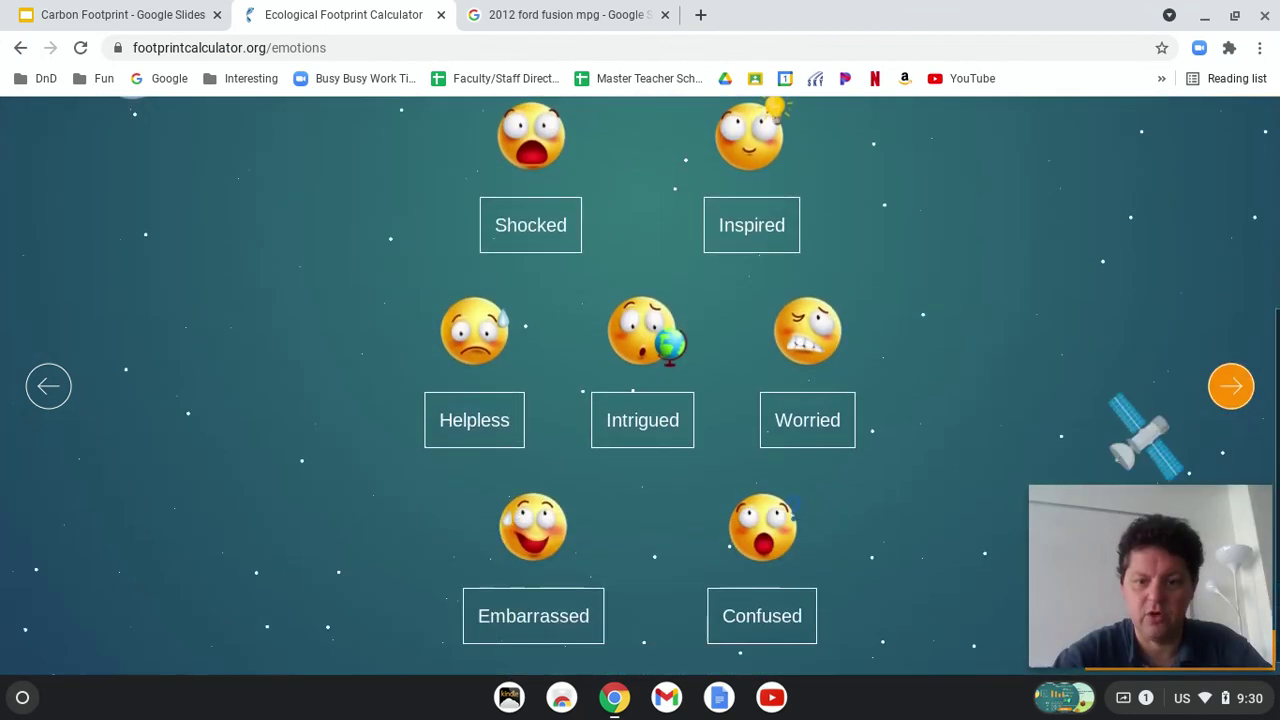
{"action": "scroll", "coordinate": [643, 386], "scroll_direction": "up", "scroll_amount": 2}
{"action": "scroll", "coordinate": [643, 386], "scroll_direction": "down", "scroll_amount": 2}
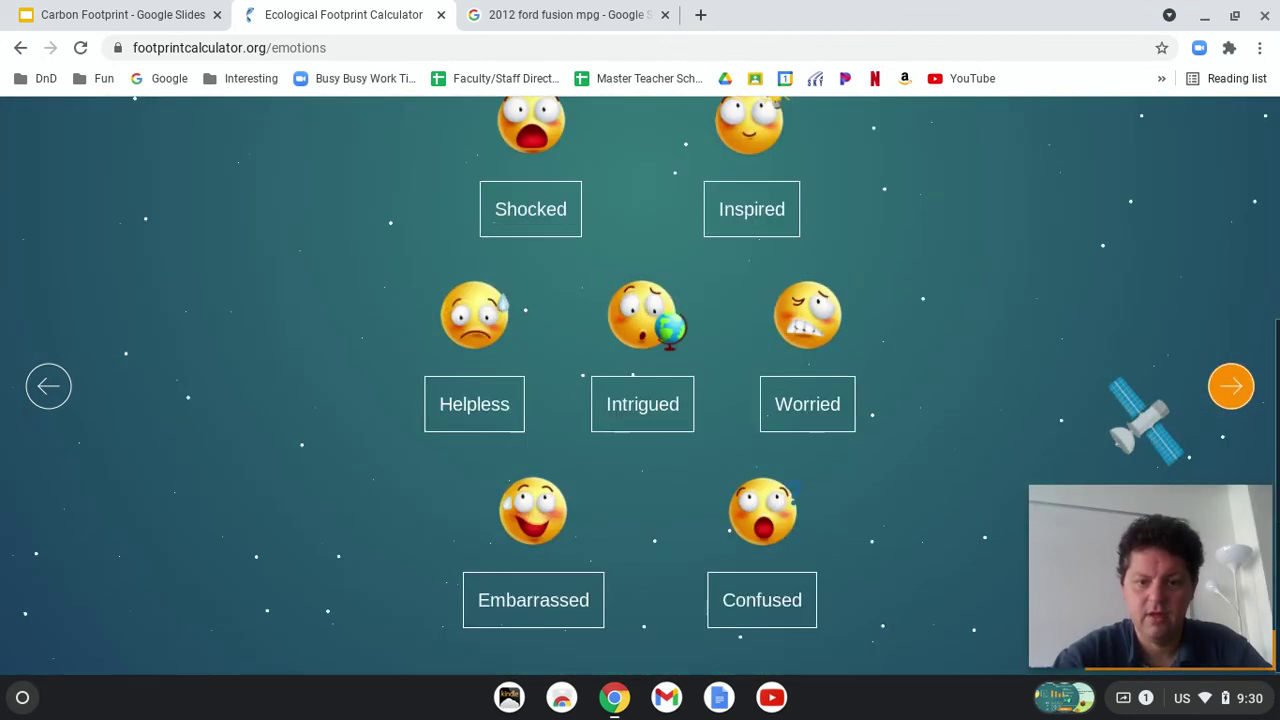
{"action": "scroll", "coordinate": [643, 386], "scroll_direction": "up", "scroll_amount": 1}
{"action": "left_click", "coordinate": [786, 443]}
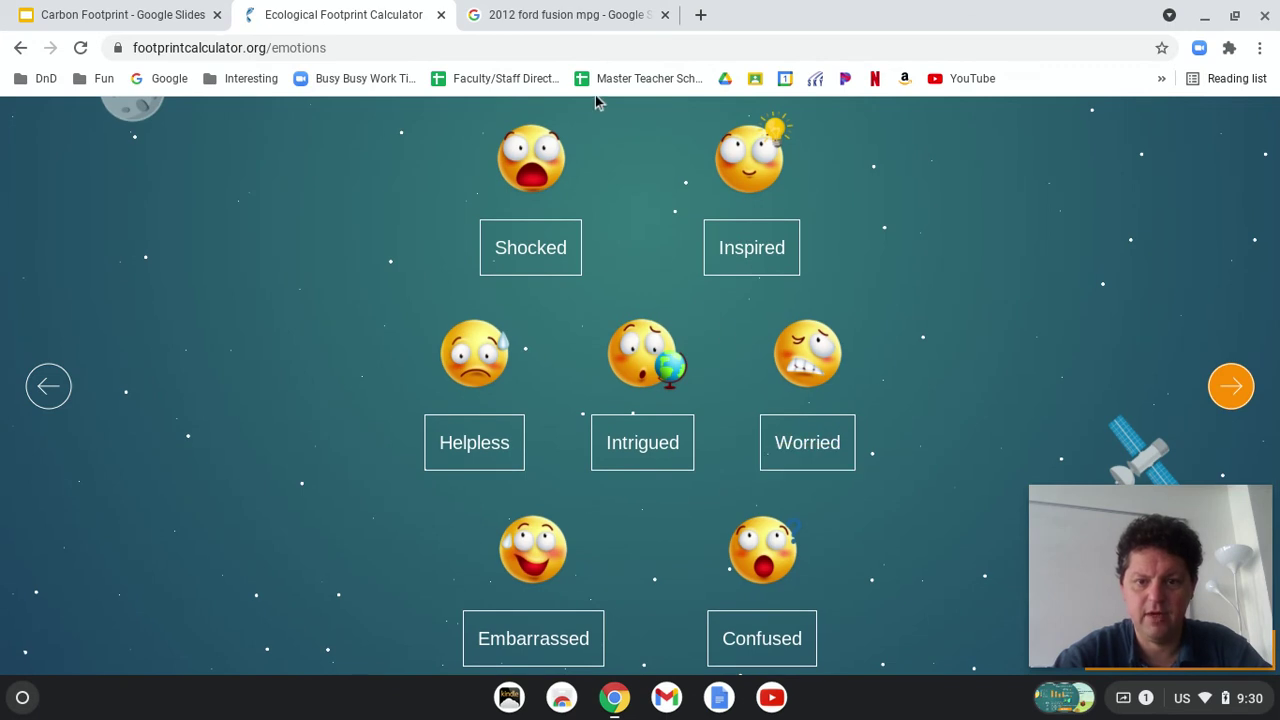
{"action": "scroll", "coordinate": [600, 280], "scroll_direction": "up", "scroll_amount": 4}
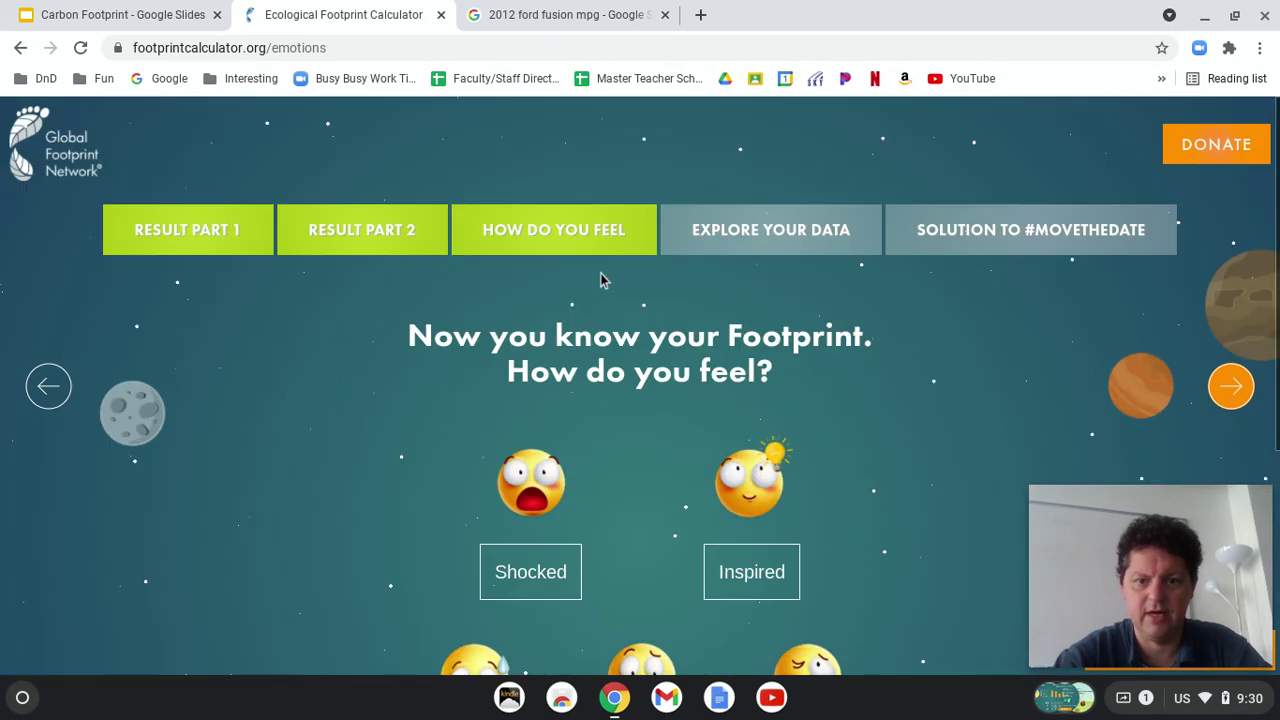
Step: Look through the Explore Your Data comparison page
{"action": "left_click", "coordinate": [765, 237]}
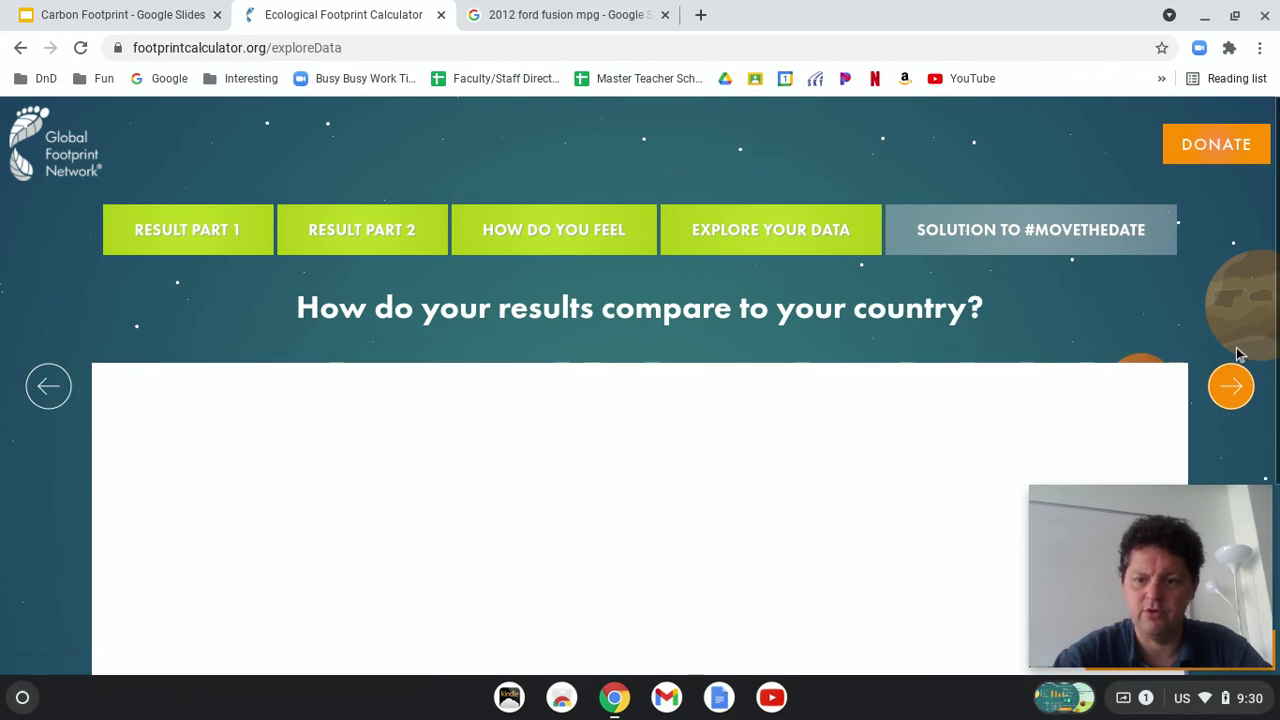
{"action": "scroll", "coordinate": [1234, 351], "scroll_direction": "down", "scroll_amount": 3}
{"action": "scroll", "coordinate": [1237, 354], "scroll_direction": "up", "scroll_amount": 1}
{"action": "scroll", "coordinate": [1236, 370], "scroll_direction": "up", "scroll_amount": 2}
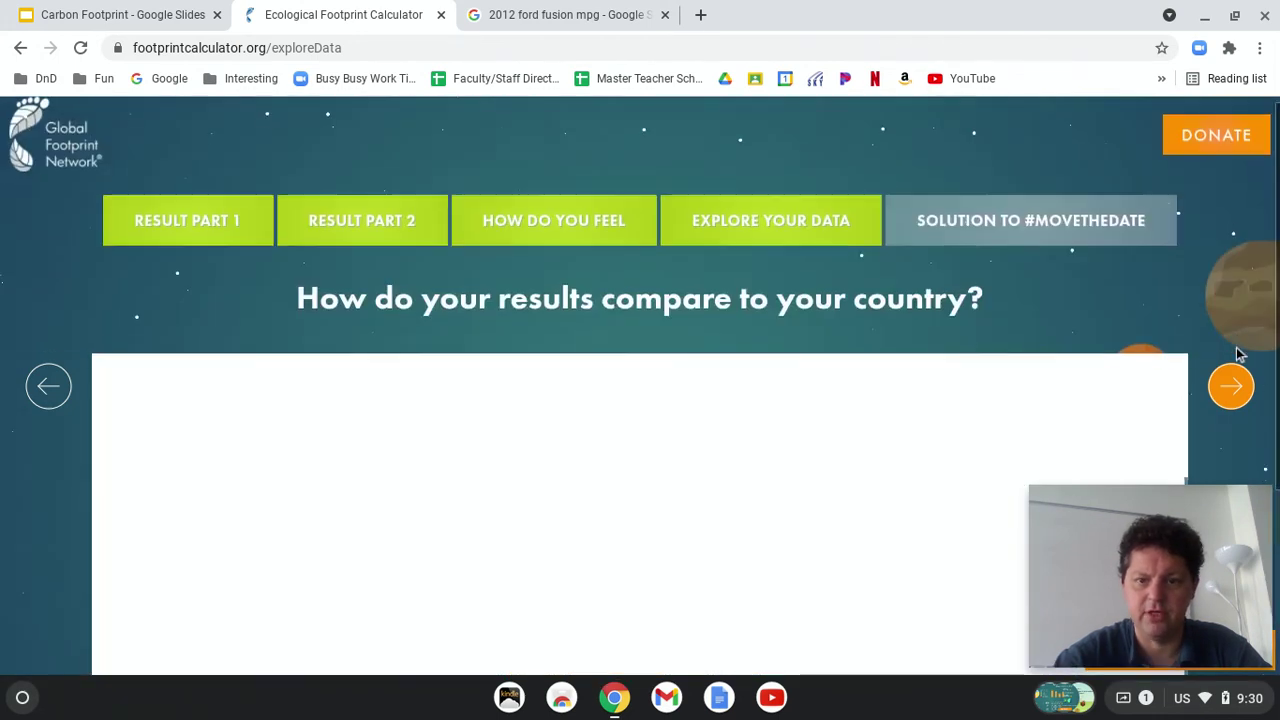
Step: Scroll through the #MOVETHEDATE Solutions page's City, Energy, Food and Population suggestions
{"action": "left_click", "coordinate": [1060, 247]}
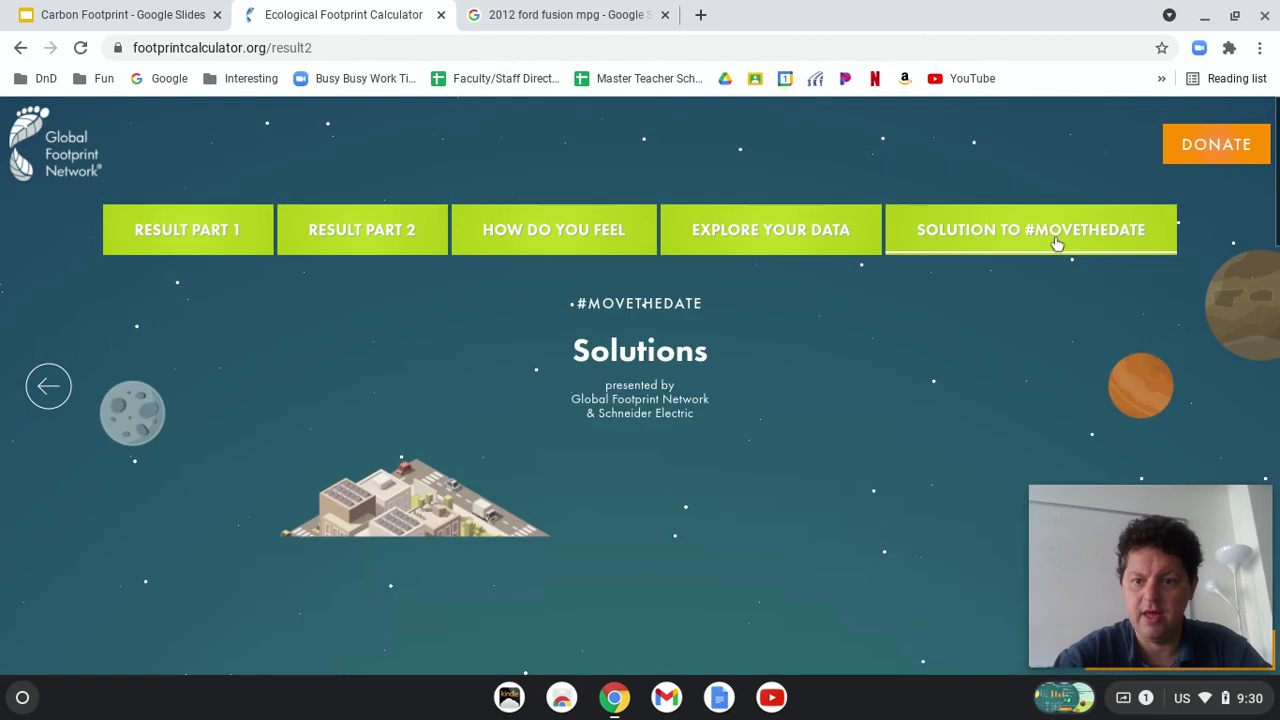
{"action": "scroll", "coordinate": [987, 418], "scroll_direction": "down", "scroll_amount": 1}
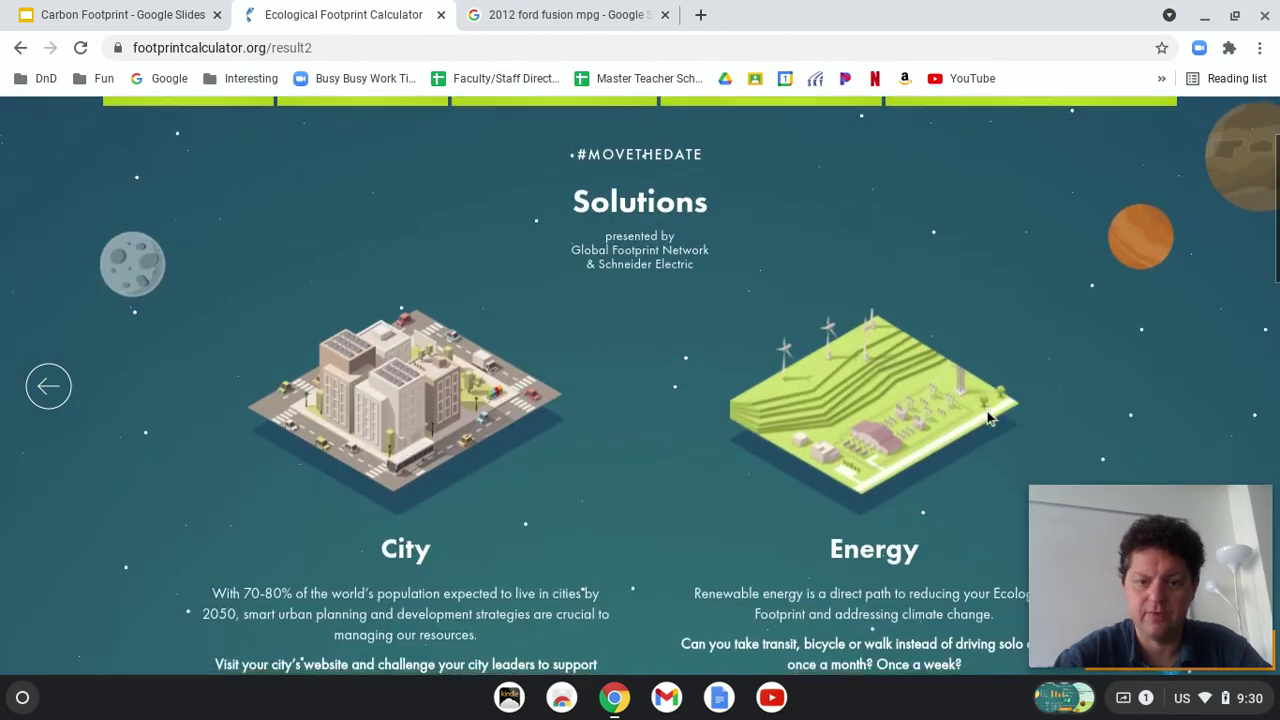
{"action": "scroll", "coordinate": [987, 418], "scroll_direction": "down", "scroll_amount": 2}
{"action": "scroll", "coordinate": [873, 549], "scroll_direction": "down", "scroll_amount": 6}
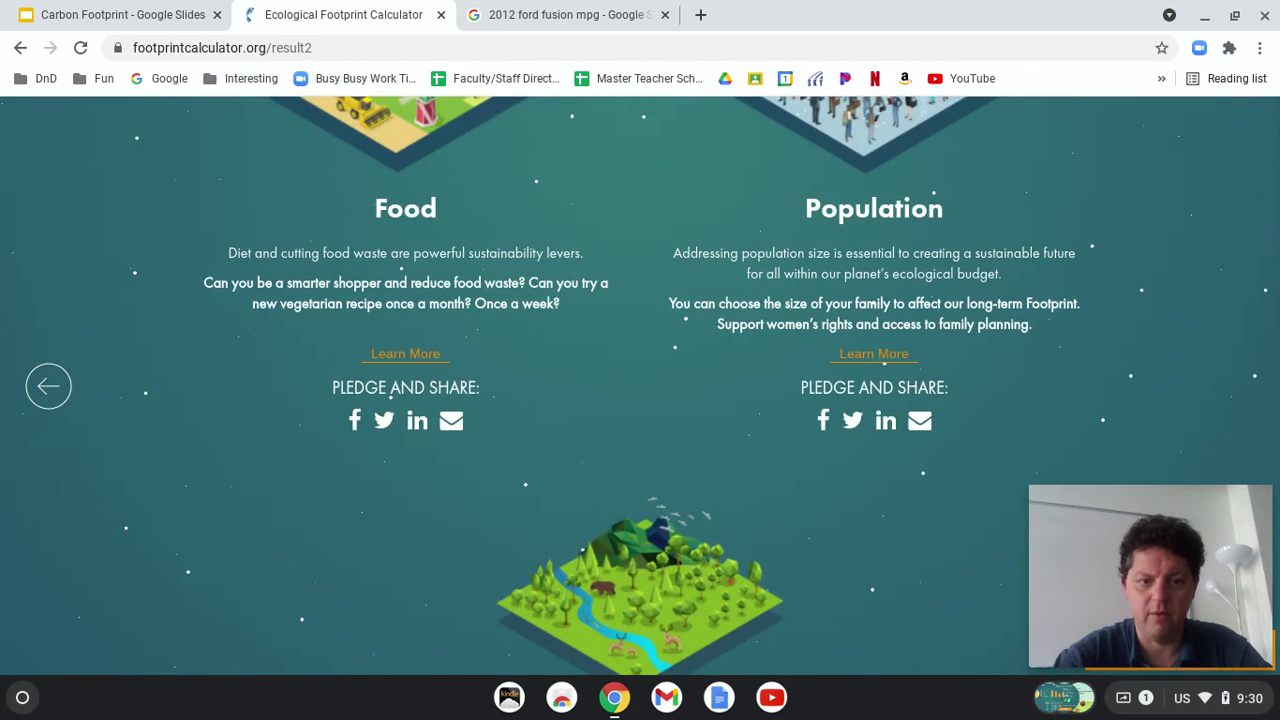
{"action": "scroll", "coordinate": [640, 386], "scroll_direction": "down", "scroll_amount": 3}
{"action": "scroll", "coordinate": [640, 486], "scroll_direction": "up", "scroll_amount": 15}
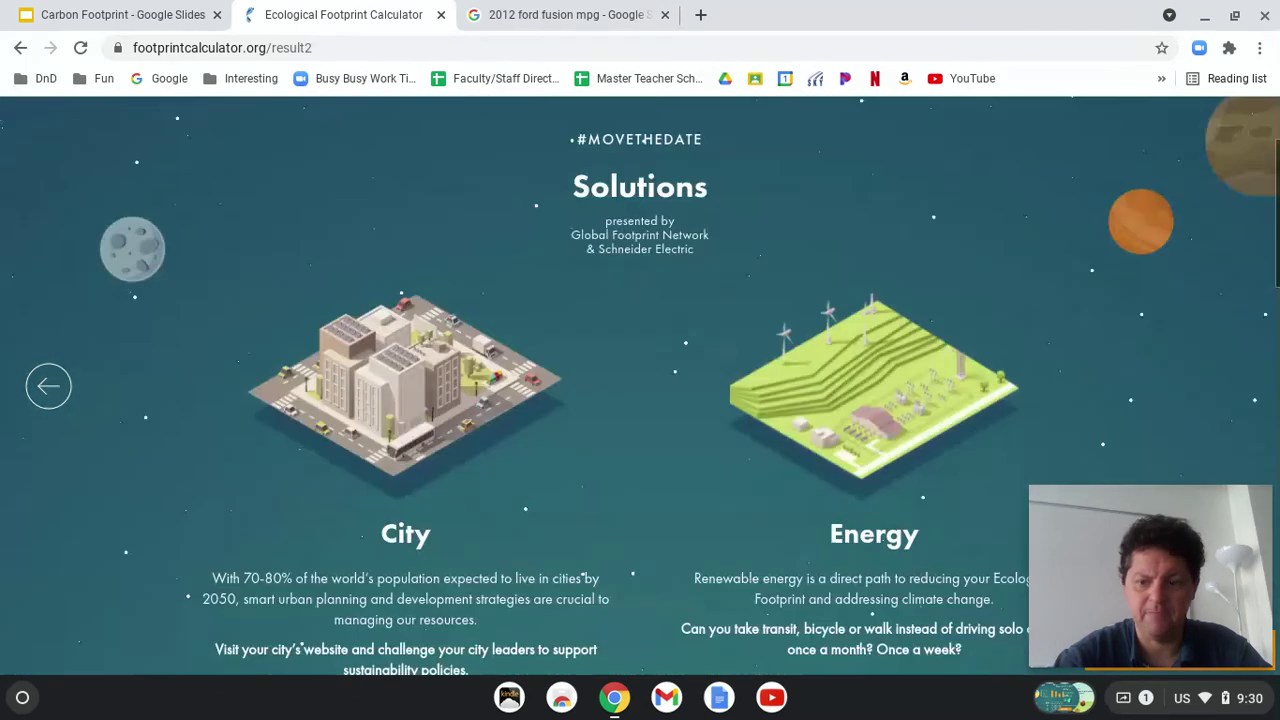
Step: Review Result Part 1's land-type and consumption charts (4.6, 7, 53%), then go back to the Carbon Footprint slides
{"action": "left_click", "coordinate": [197, 254]}
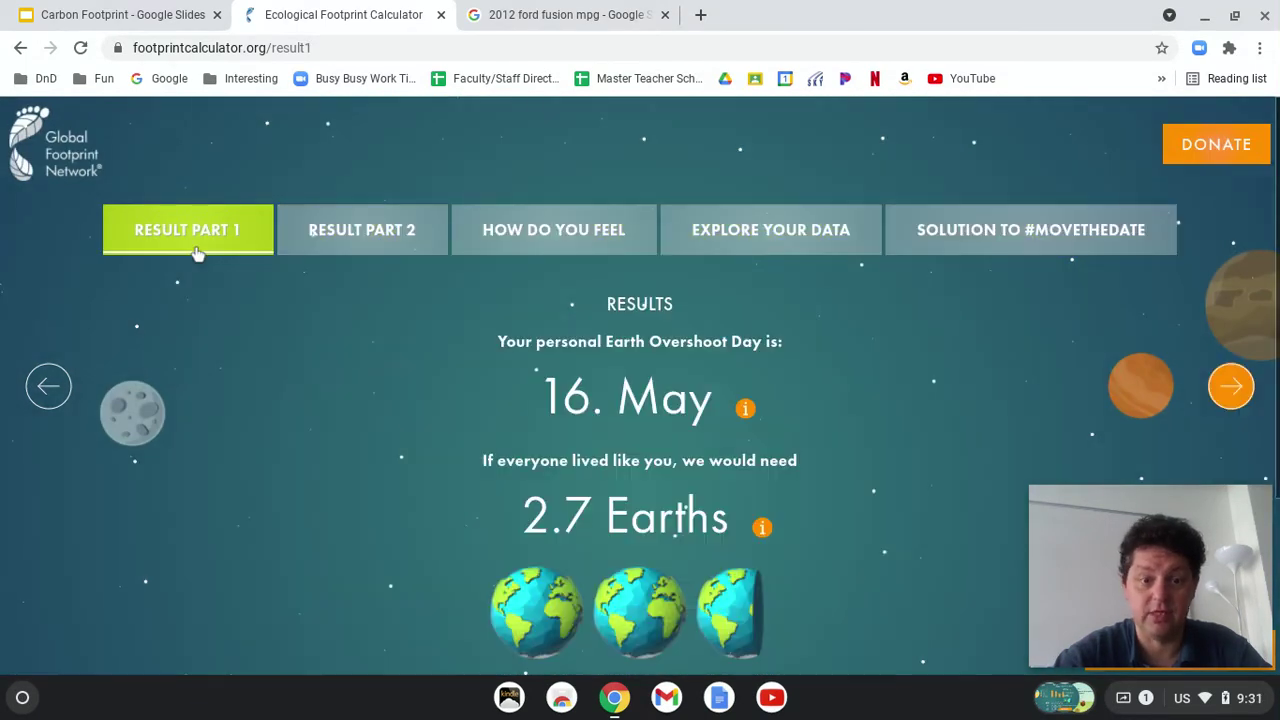
{"action": "scroll", "coordinate": [655, 490], "scroll_direction": "down", "scroll_amount": 3}
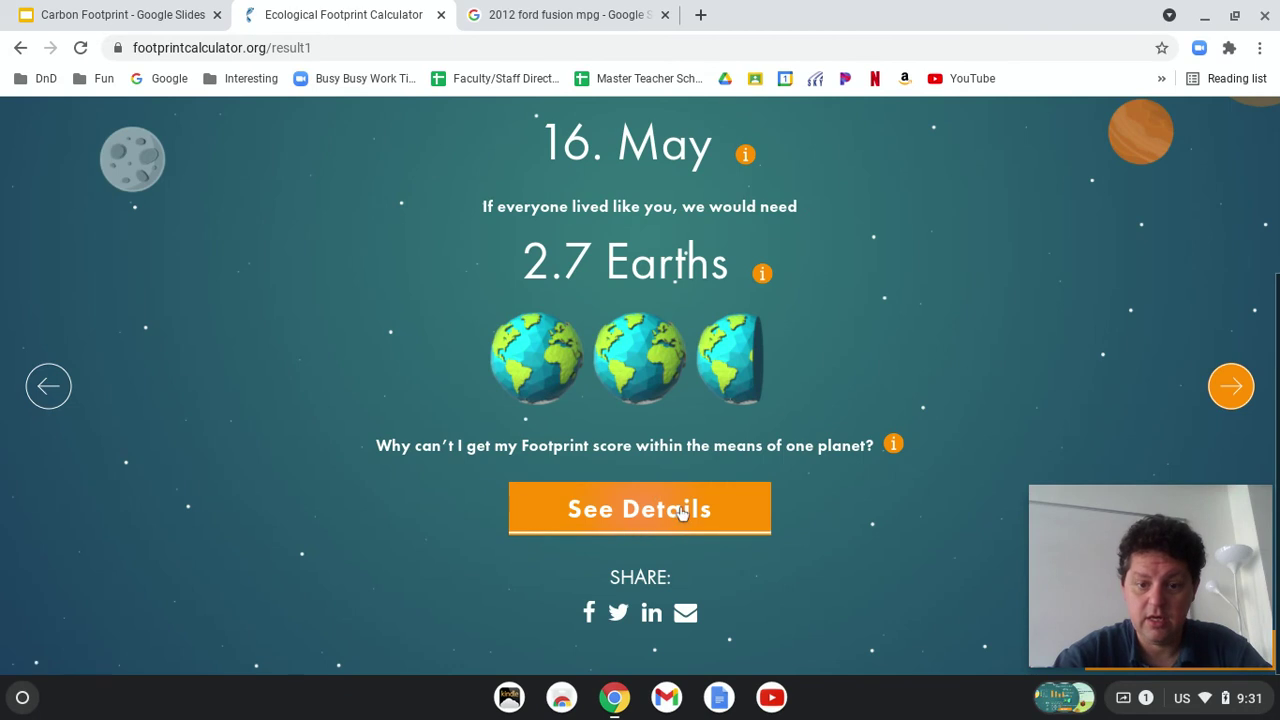
{"action": "left_click", "coordinate": [1232, 386]}
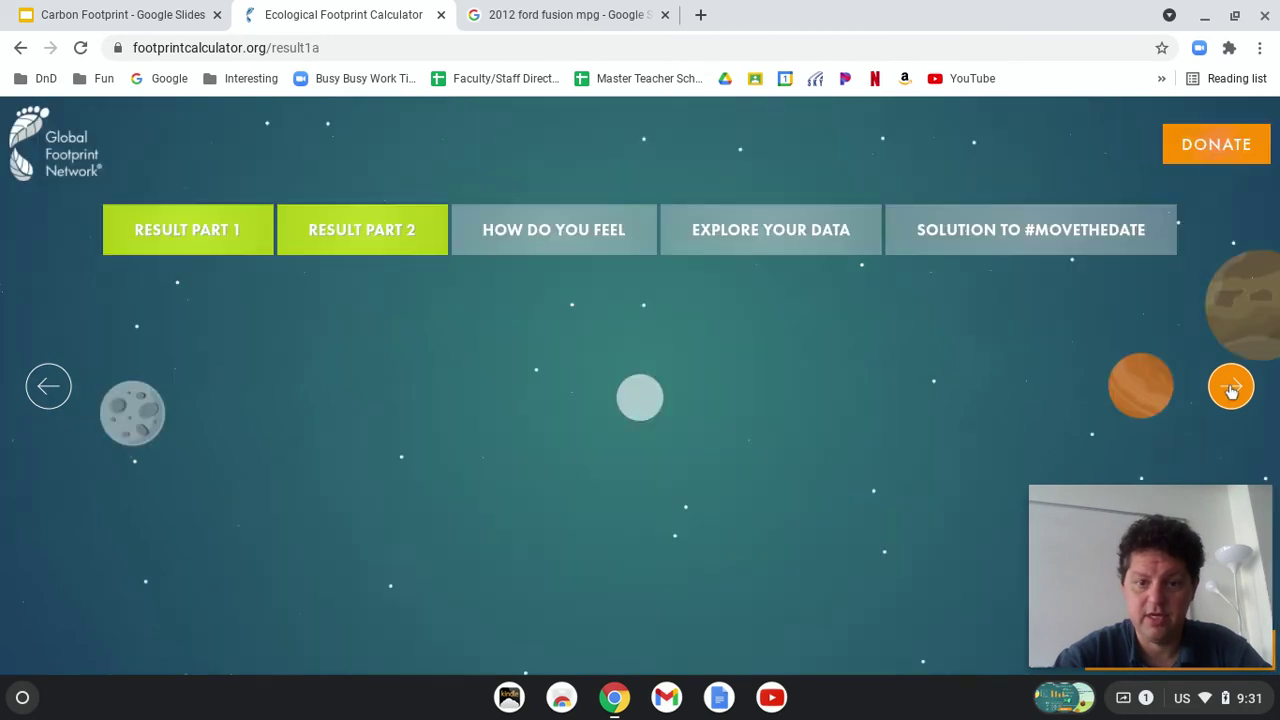
{"action": "scroll", "coordinate": [599, 515], "scroll_direction": "down", "scroll_amount": 3}
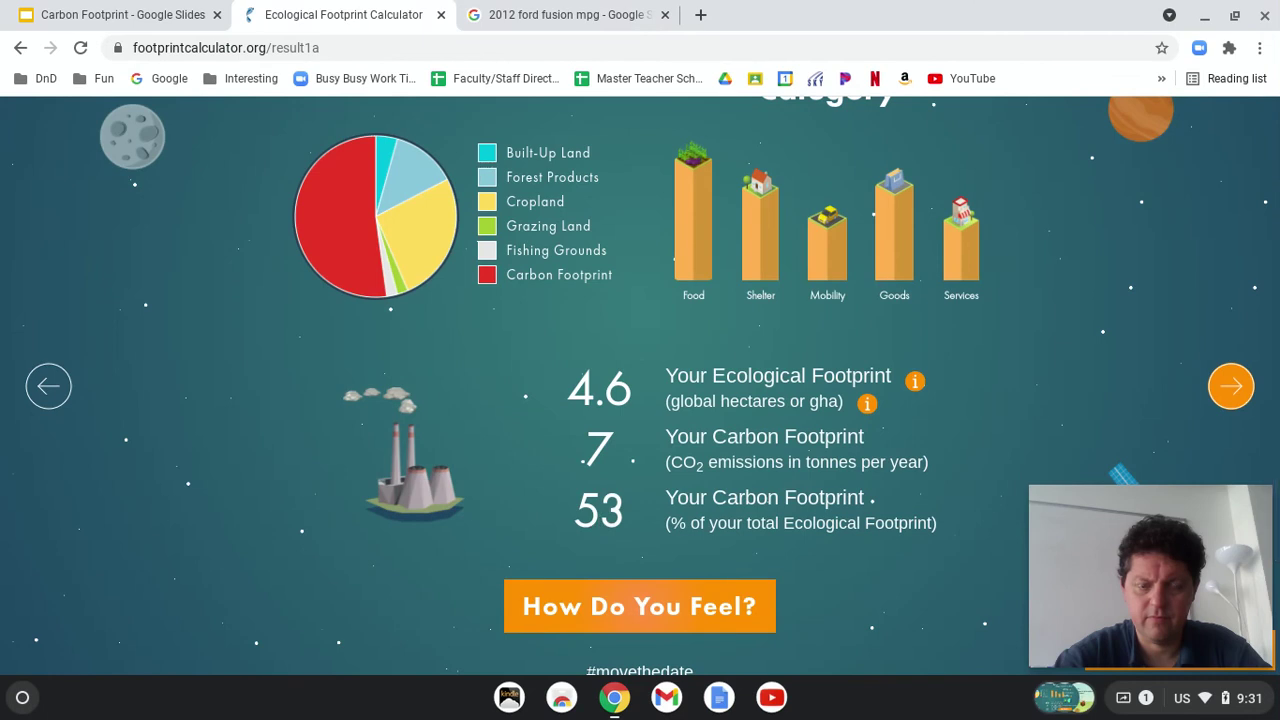
{"action": "scroll", "coordinate": [640, 386], "scroll_direction": "up", "scroll_amount": 1}
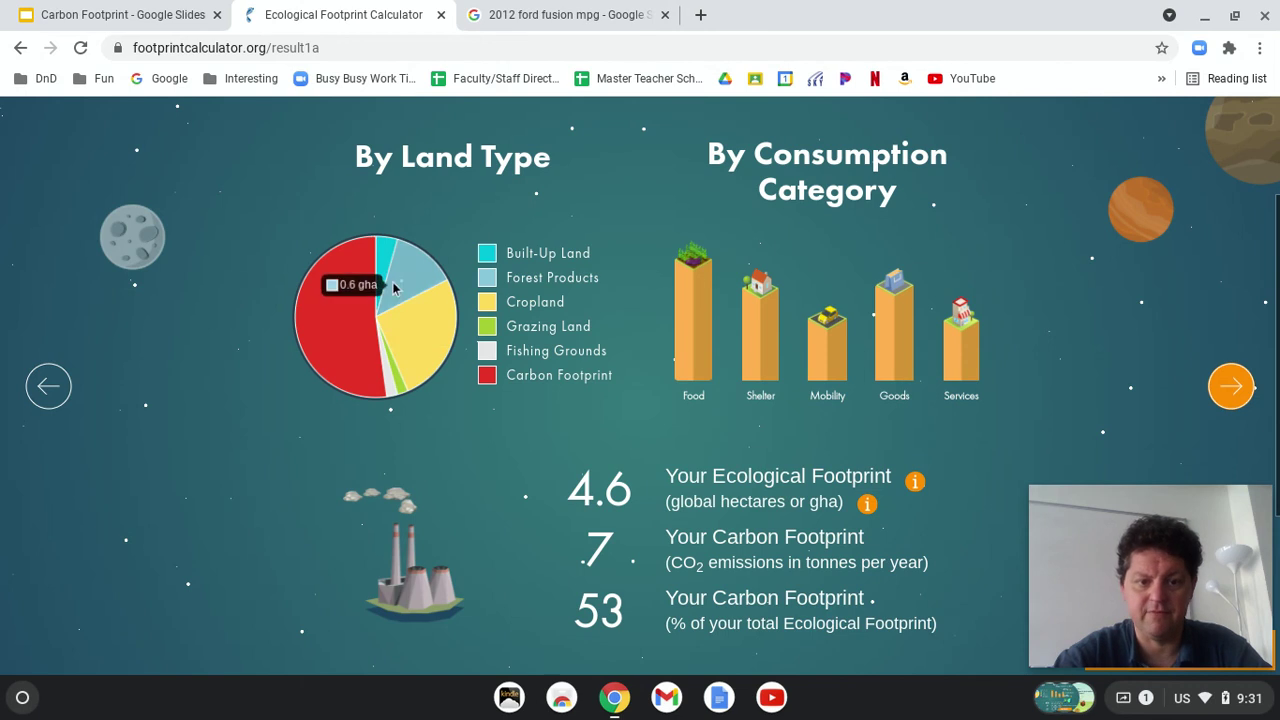
{"action": "mouse_move", "coordinate": [352, 345]}
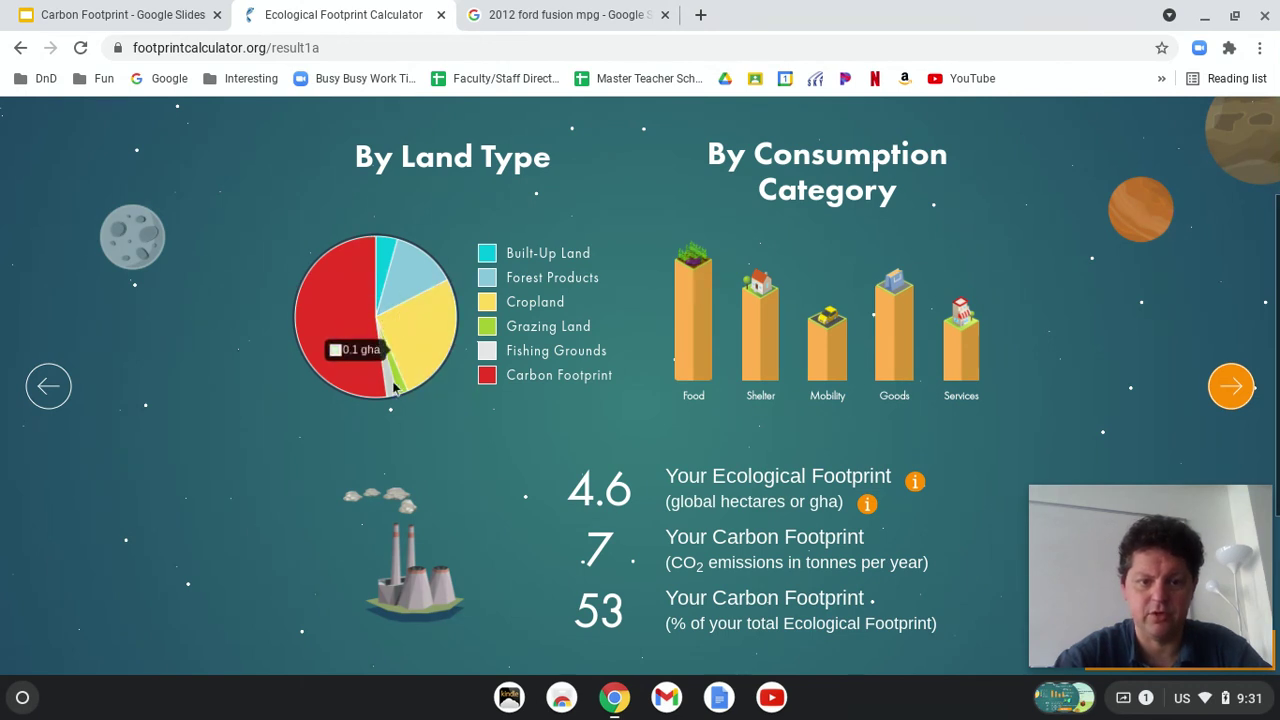
{"action": "mouse_move", "coordinate": [450, 313]}
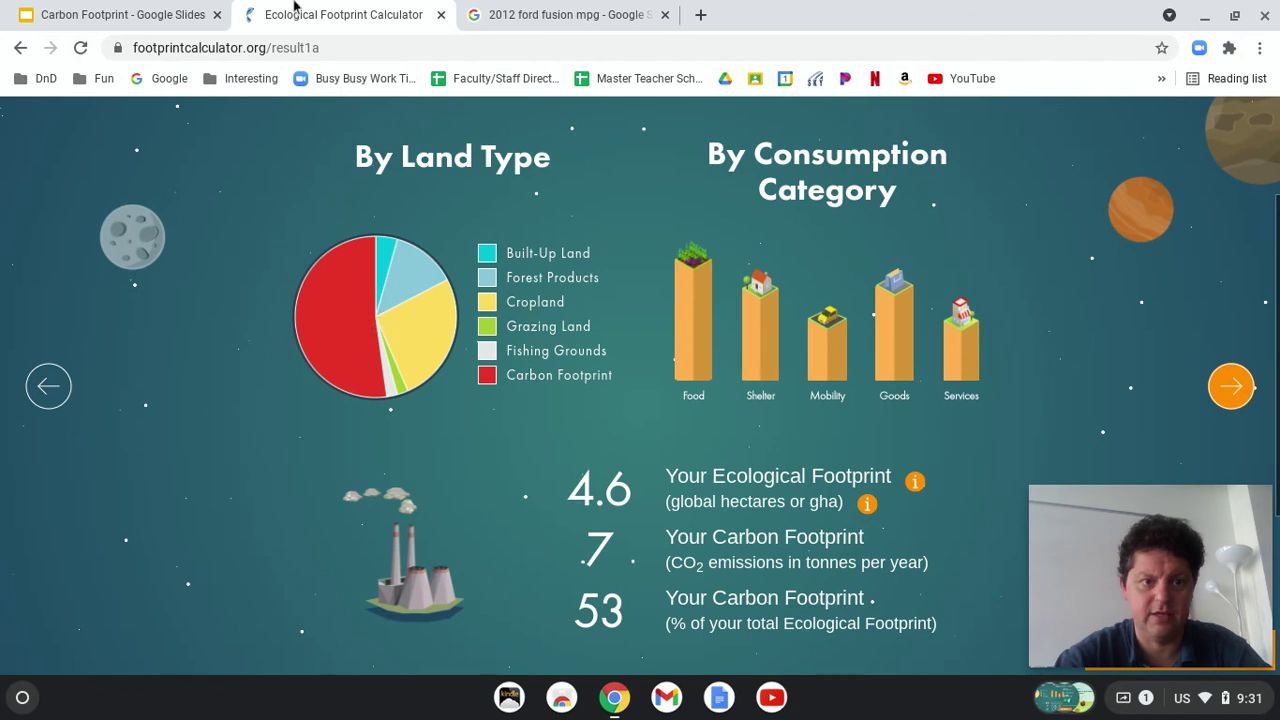
{"action": "left_click", "coordinate": [90, 12]}
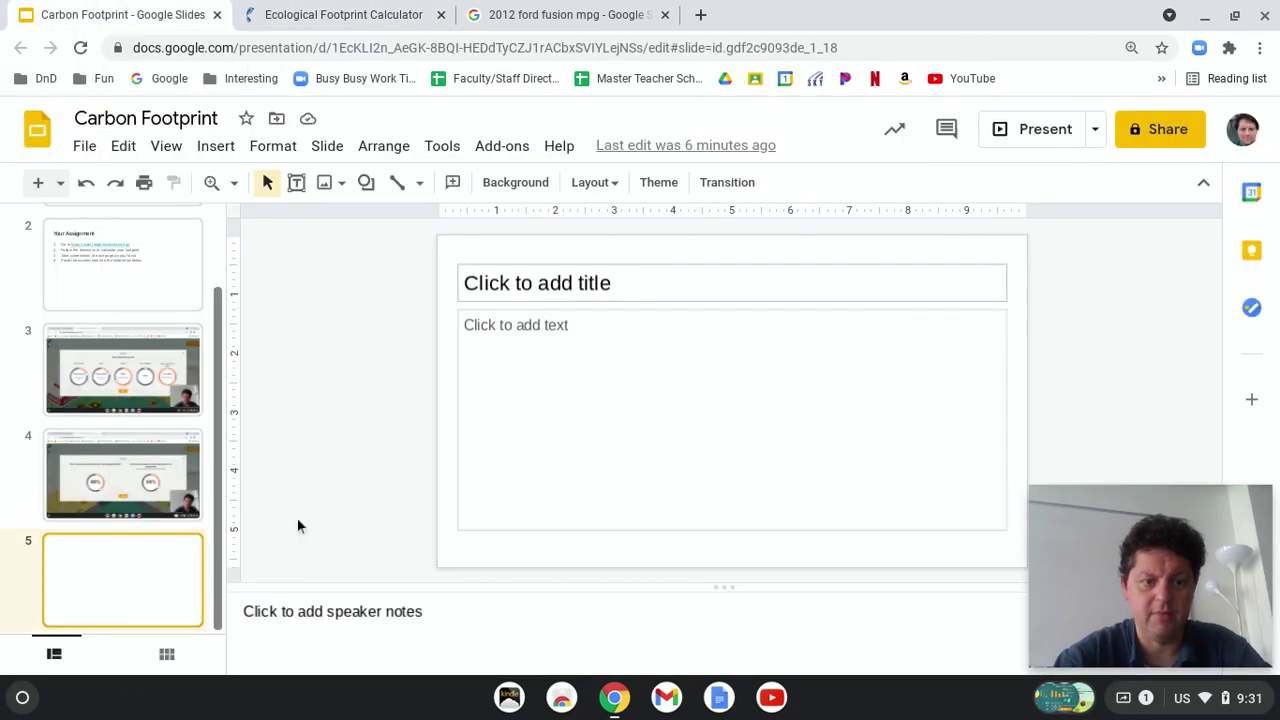
{"action": "left_click", "coordinate": [219, 150]}
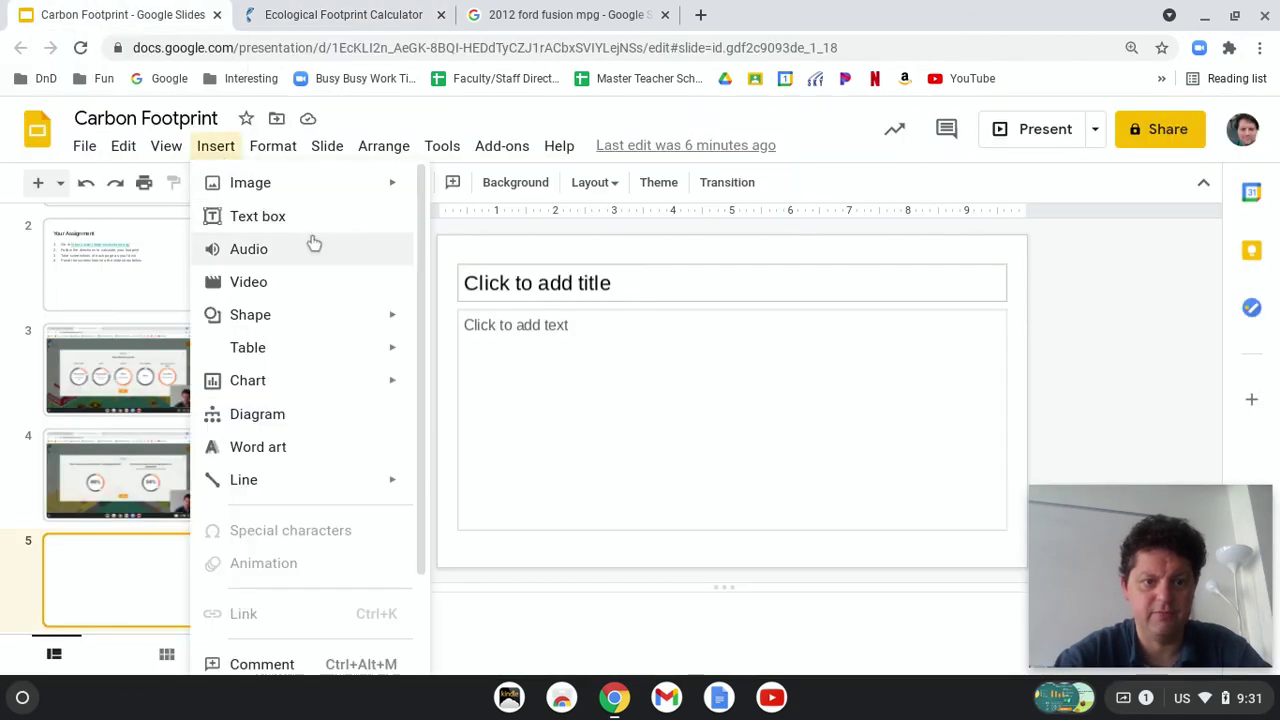
{"action": "mouse_move", "coordinate": [306, 349]}
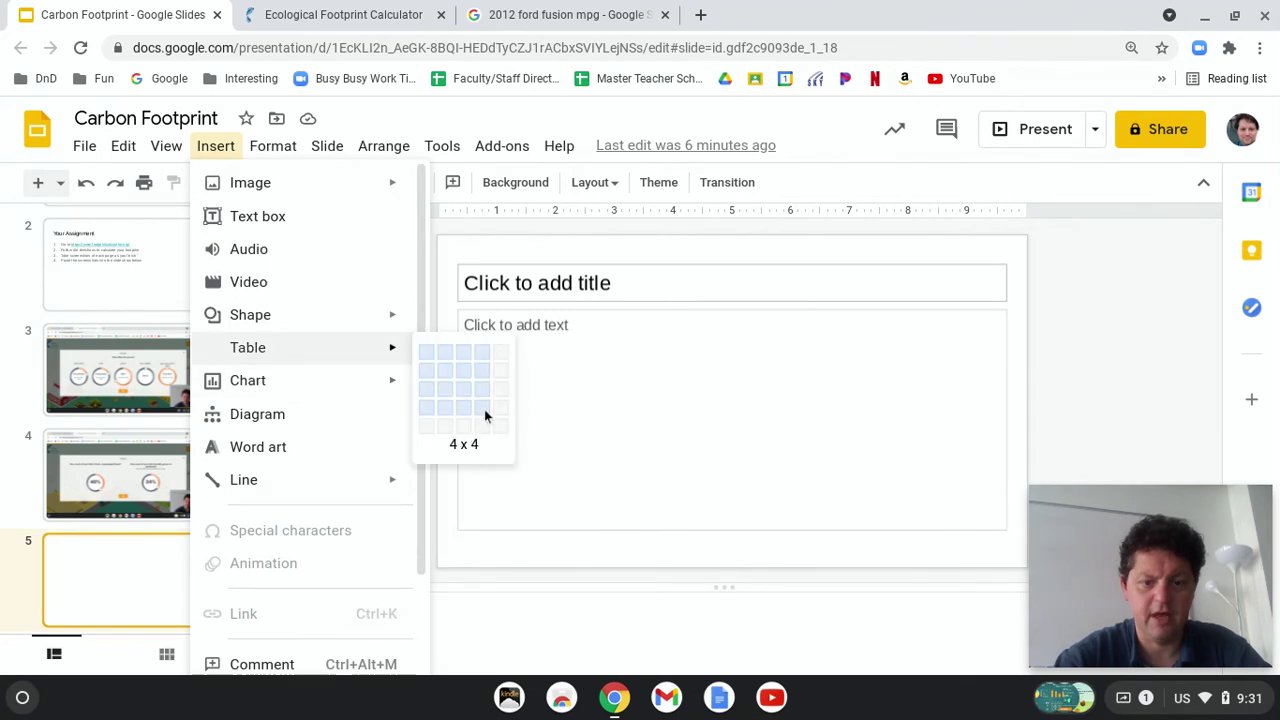
{"action": "left_click", "coordinate": [484, 409]}
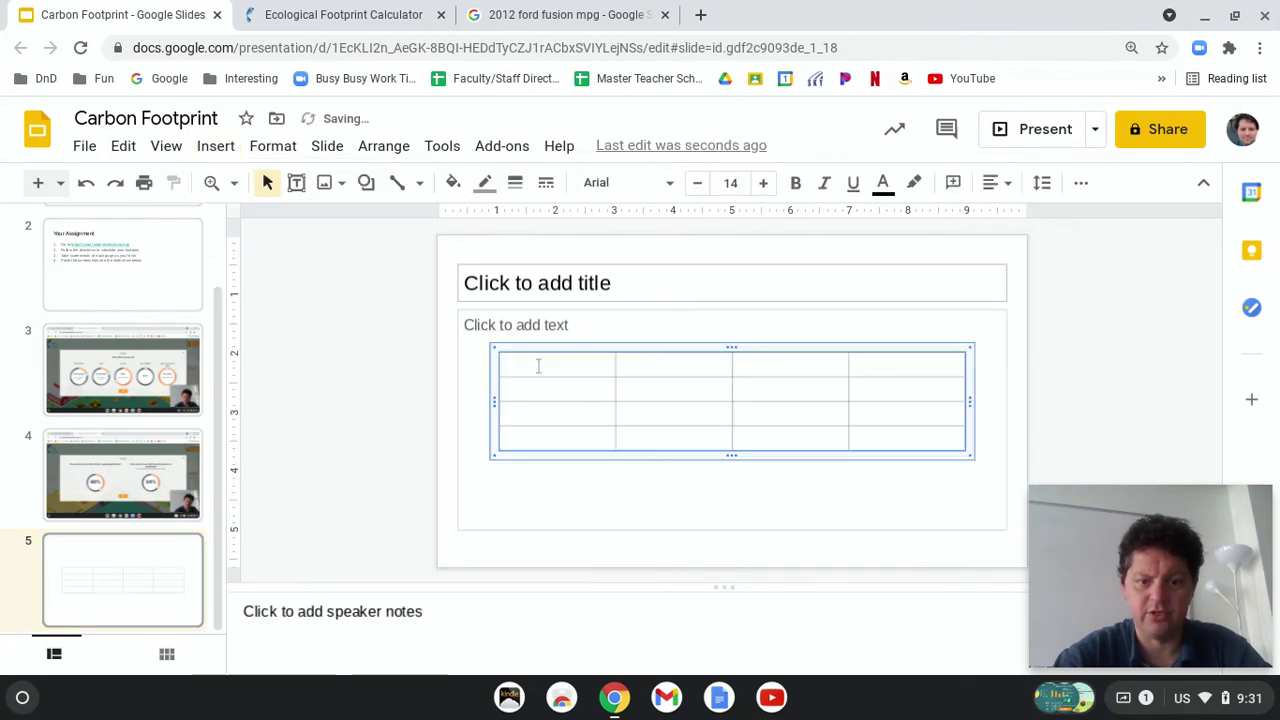
{"action": "left_click", "coordinate": [560, 15]}
{"action": "left_click", "coordinate": [369, 25]}
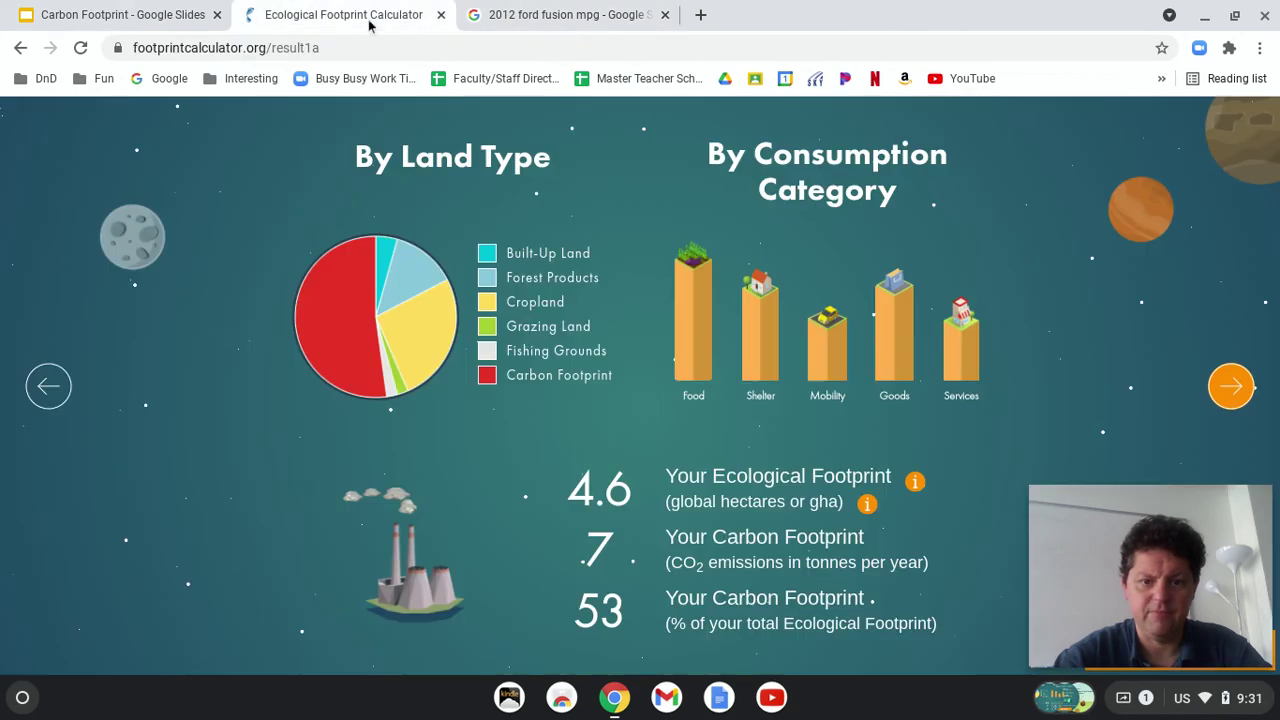
{"action": "mouse_move", "coordinate": [363, 290]}
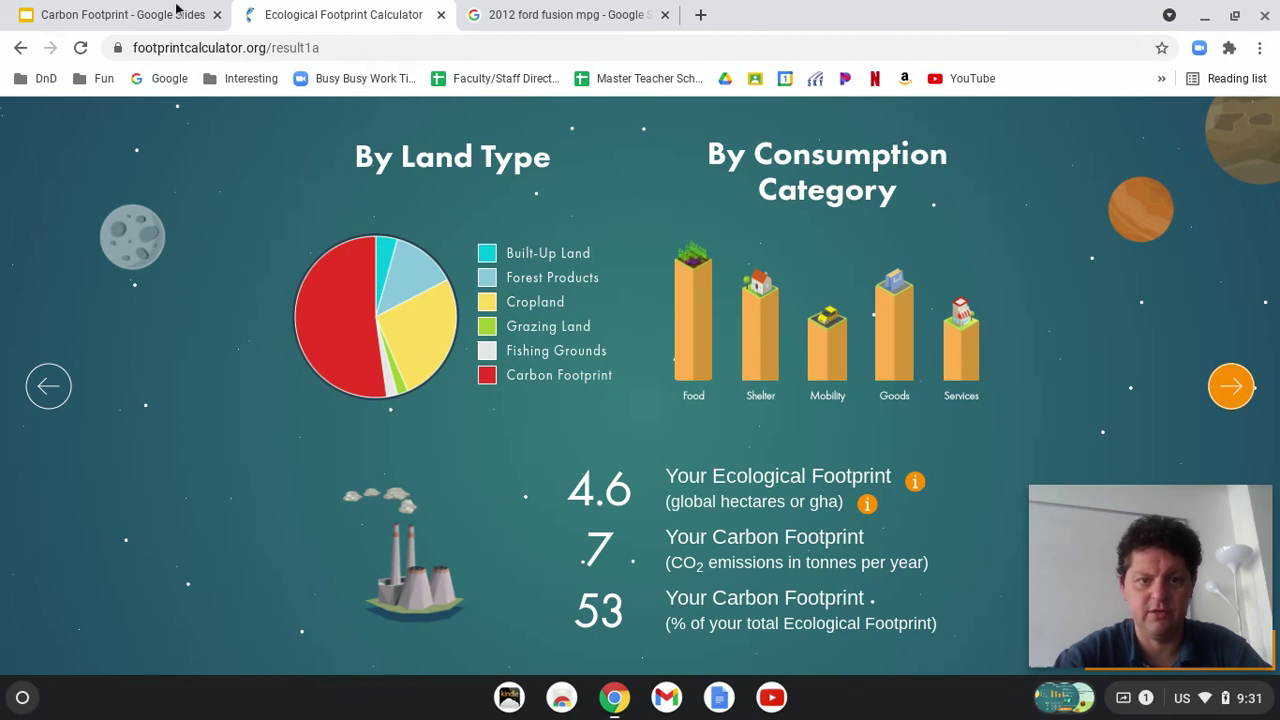
{"action": "left_click", "coordinate": [88, 10]}
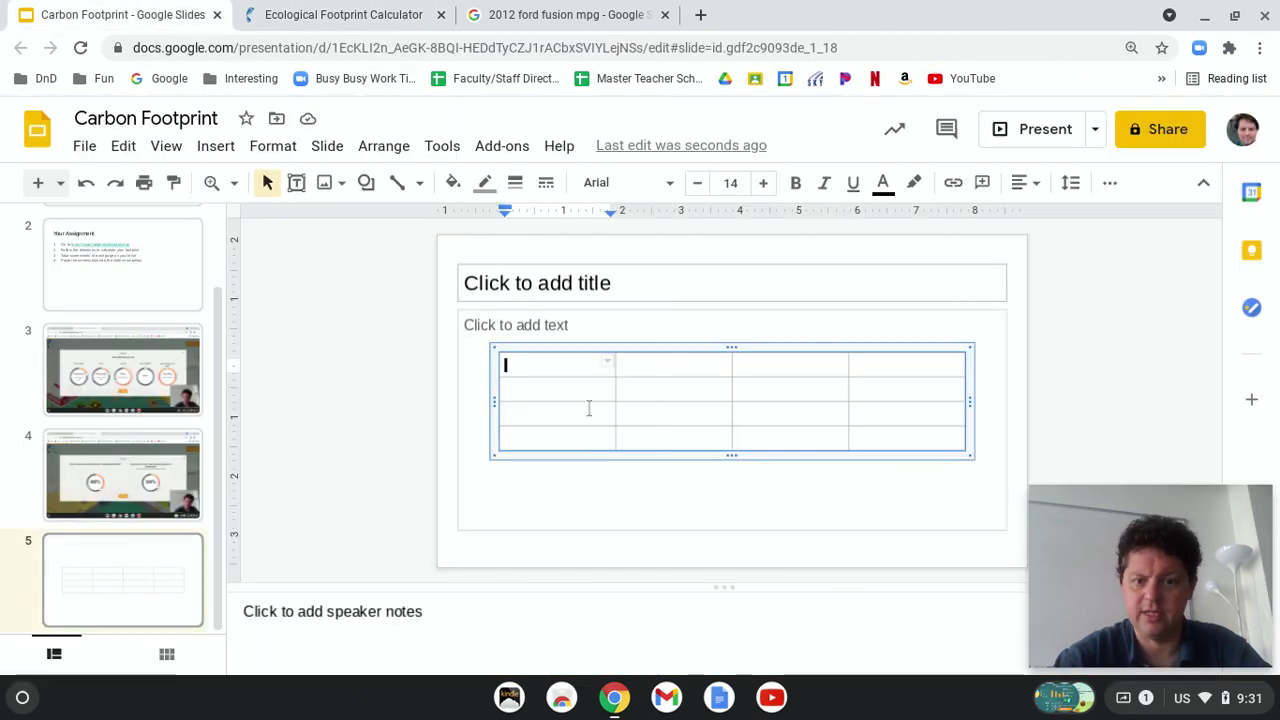
{"action": "left_click", "coordinate": [624, 350]}
{"action": "key", "text": "Delete"}
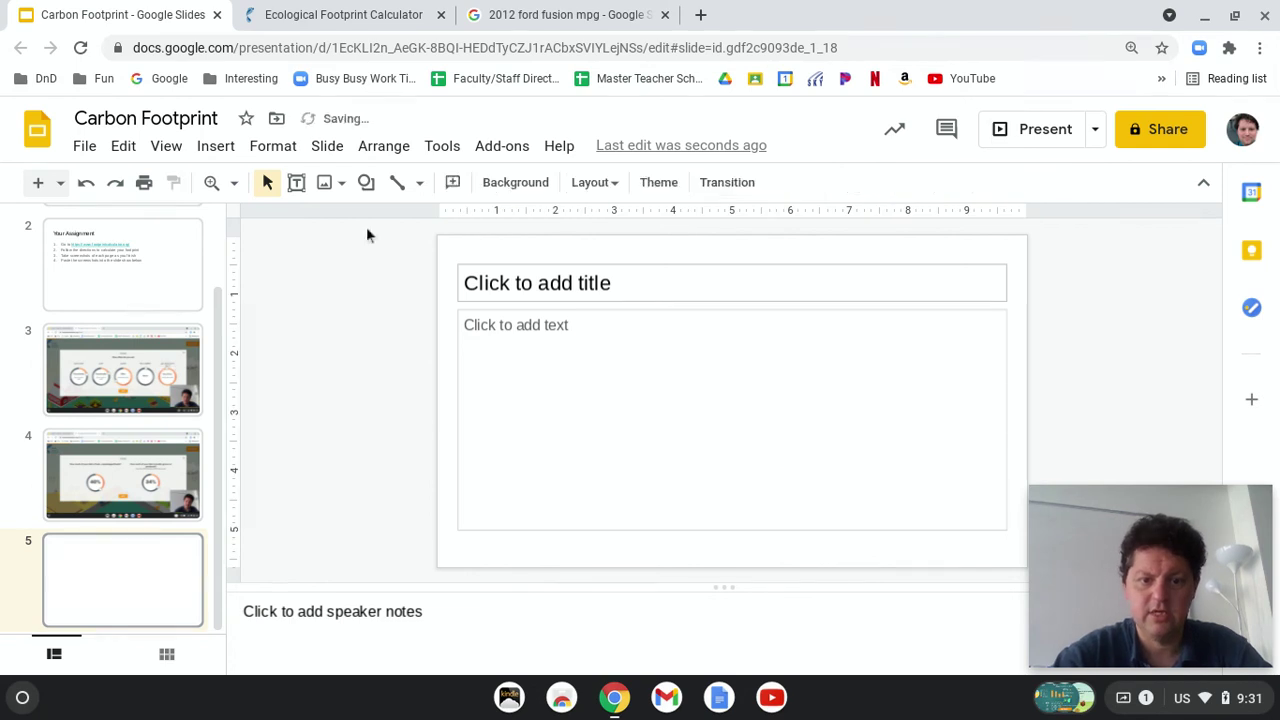
{"action": "mouse_move", "coordinate": [1118, 570]}
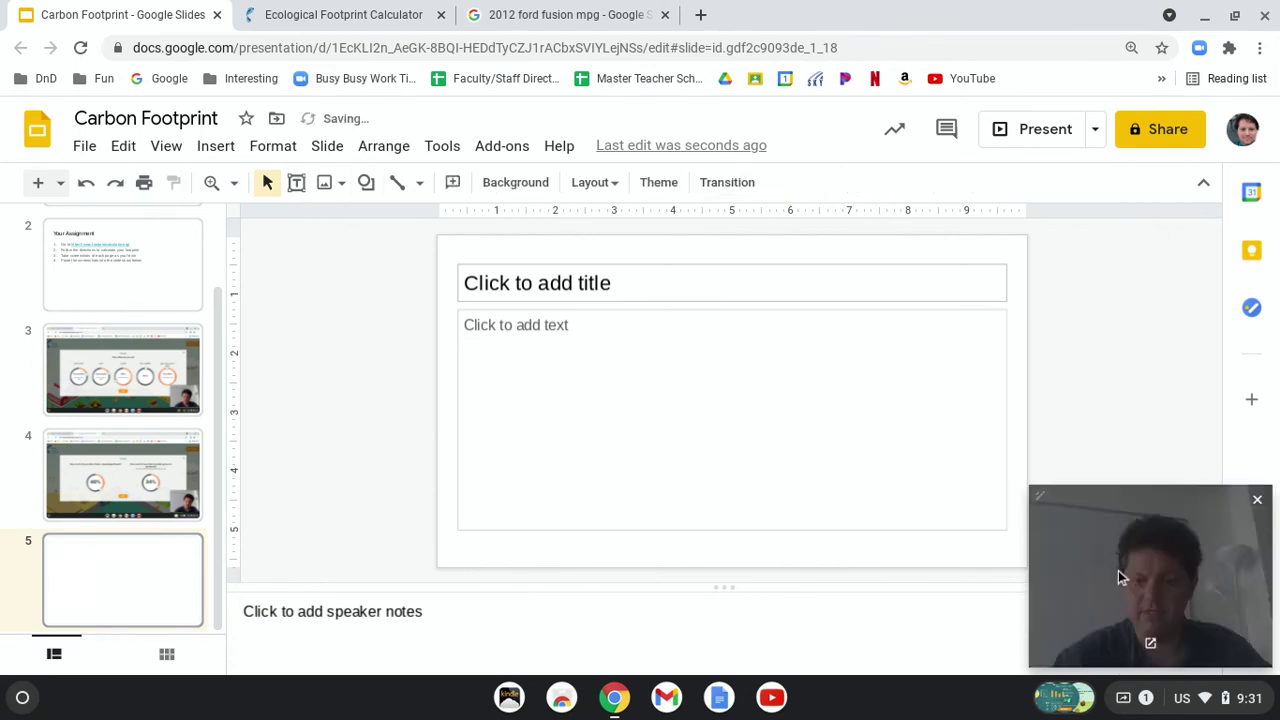